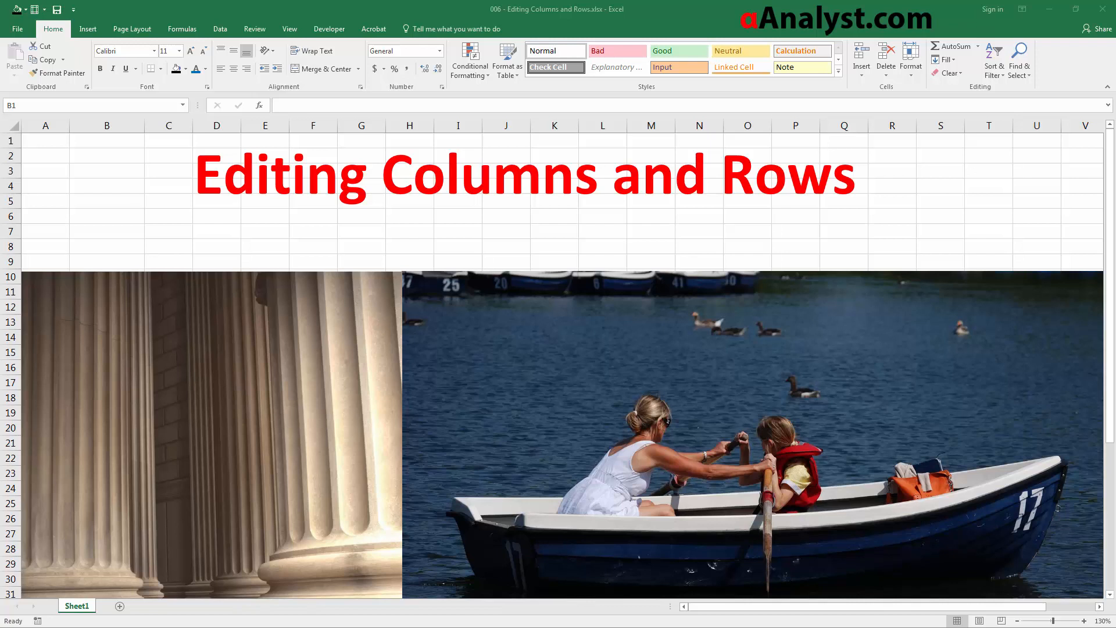
Select several whole columns across the sheet one after another, such as D, I, K and N
{"action": "left_click", "coordinate": [54, 142]}
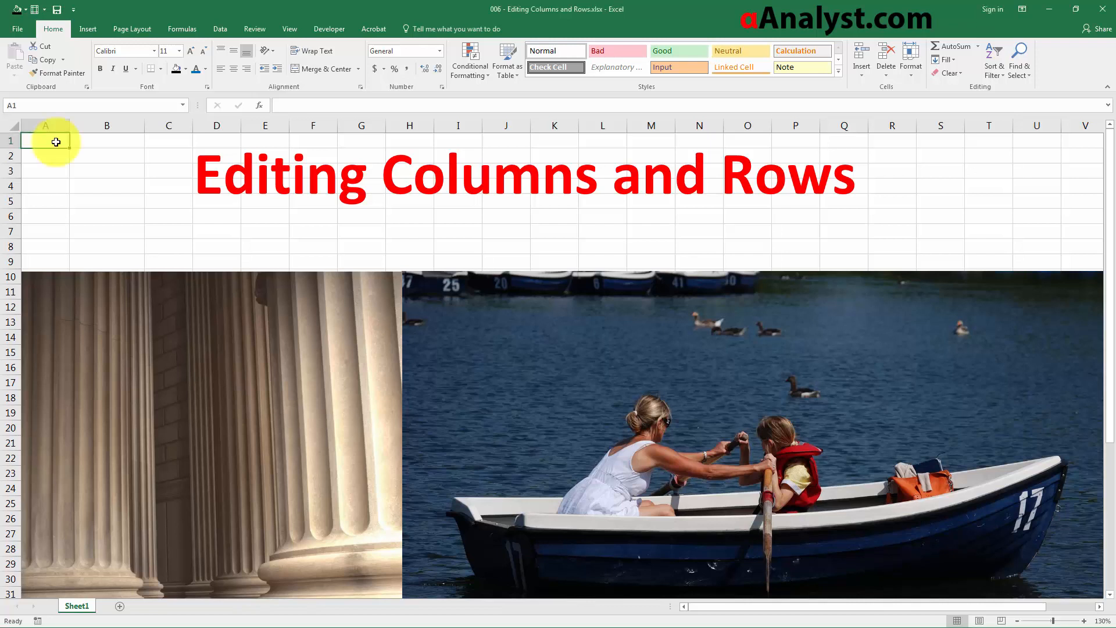
{"action": "left_click_drag", "start_coordinate": [60, 124], "coordinate": [678, 117]}
{"action": "left_click", "coordinate": [127, 151]}
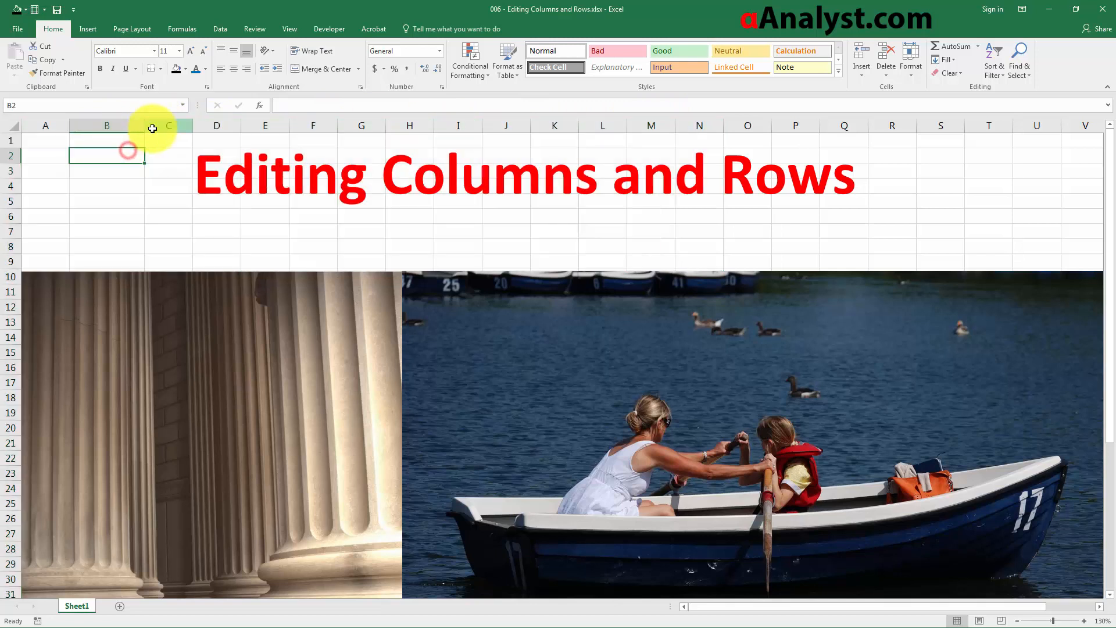
{"action": "left_click", "coordinate": [152, 126]}
{"action": "left_click", "coordinate": [214, 123]}
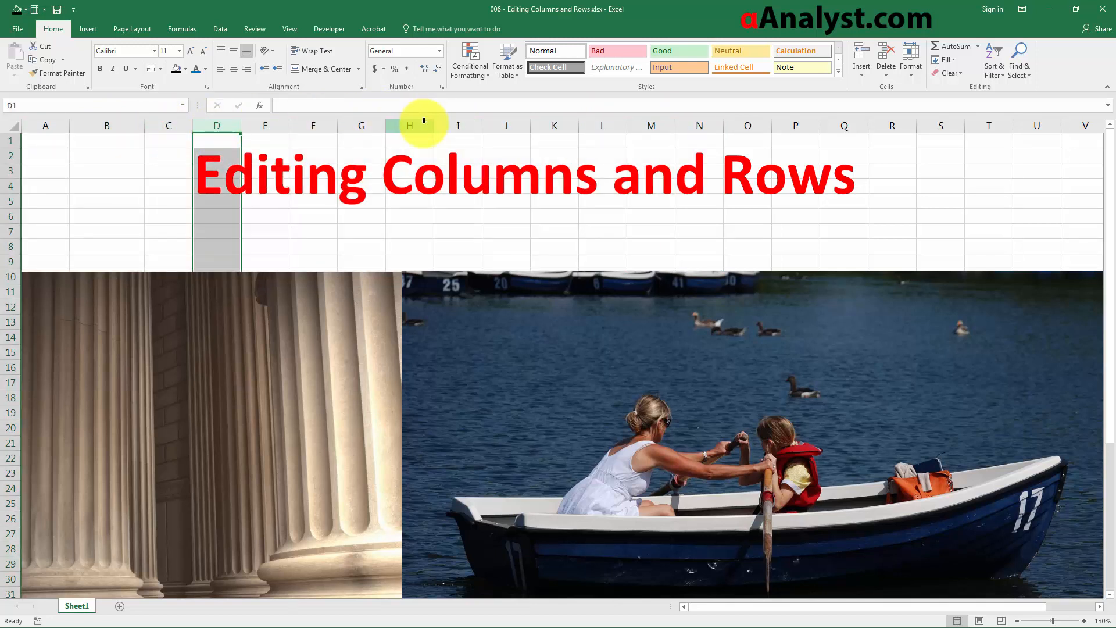
{"action": "left_click", "coordinate": [464, 124]}
{"action": "left_click", "coordinate": [560, 124]}
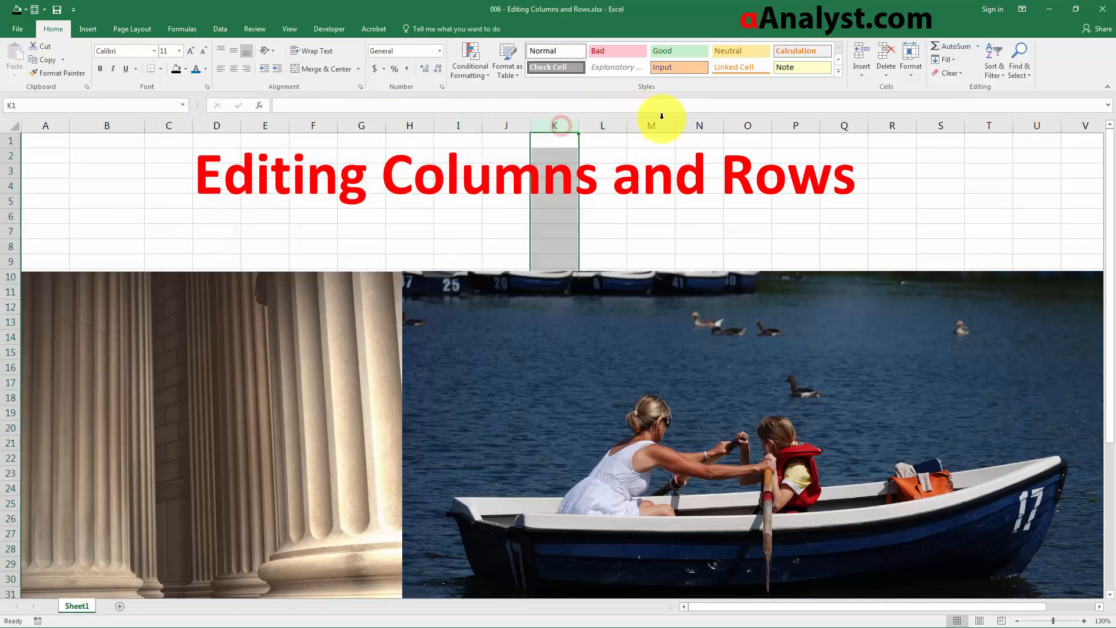
{"action": "left_click", "coordinate": [706, 124]}
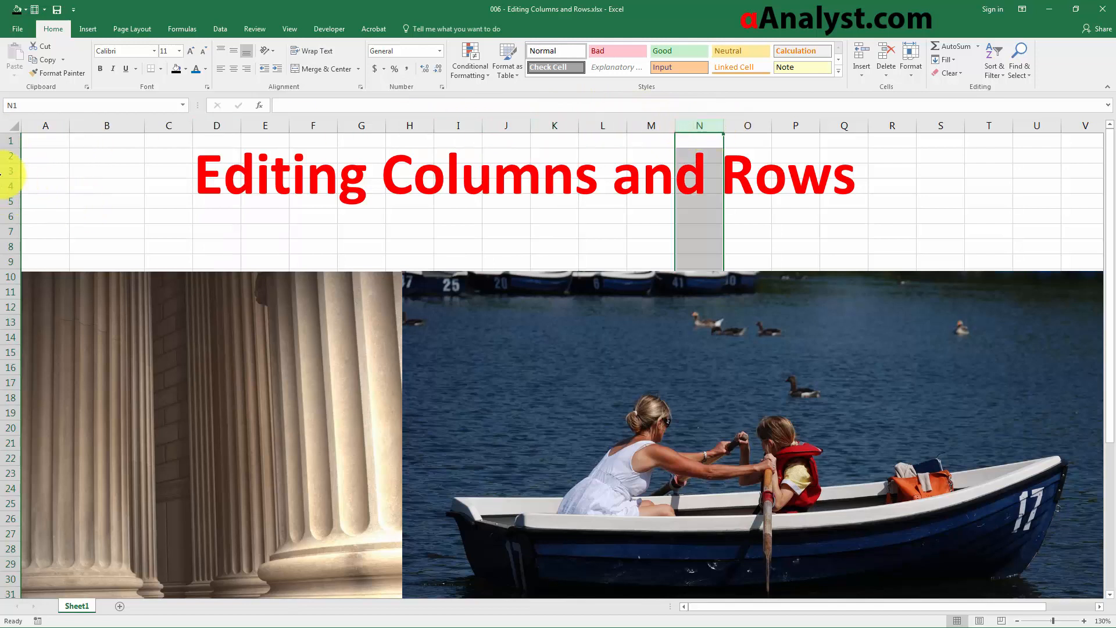
Select rows 3 to 13 as a block, and go through rows 1 to 5 one at a time
{"action": "left_click", "coordinate": [3, 169]}
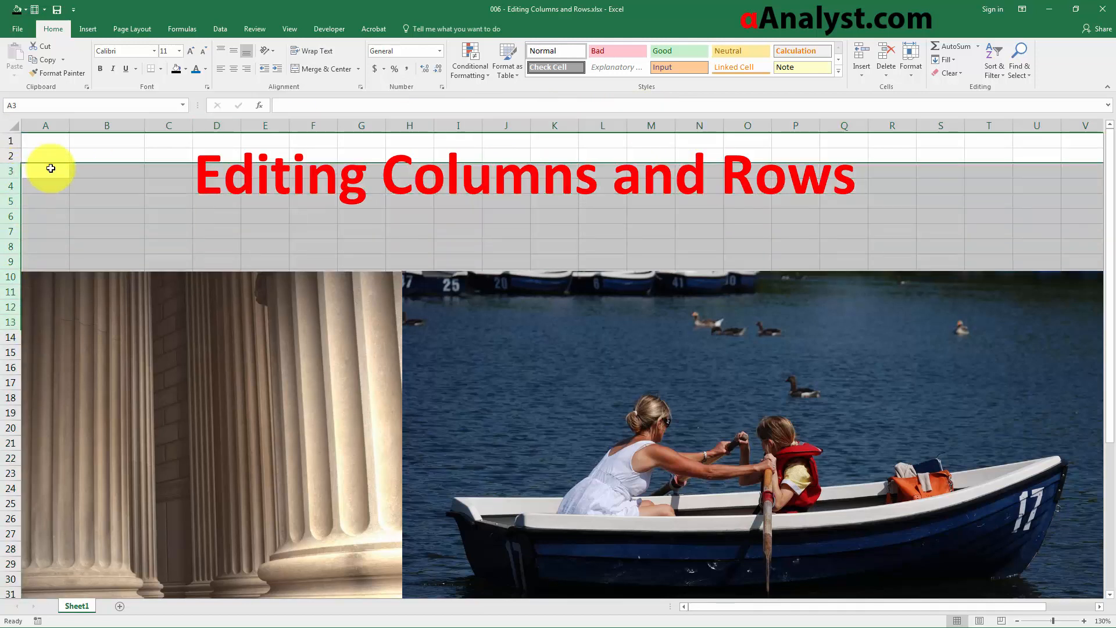
{"action": "left_click", "coordinate": [51, 168]}
{"action": "left_click", "coordinate": [8, 140]}
{"action": "left_click", "coordinate": [9, 155]}
{"action": "left_click", "coordinate": [11, 170]}
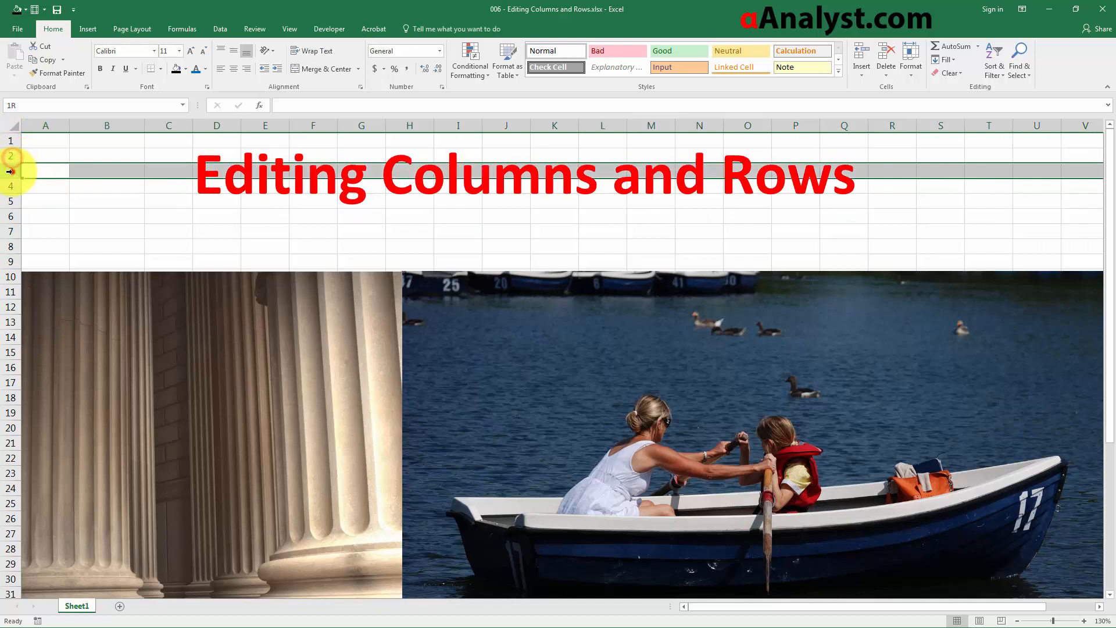
{"action": "left_click", "coordinate": [17, 187]}
{"action": "left_click", "coordinate": [17, 198]}
Select cell ranges running across rows and down column B, finishing on cell A1
{"action": "left_click", "coordinate": [36, 141]}
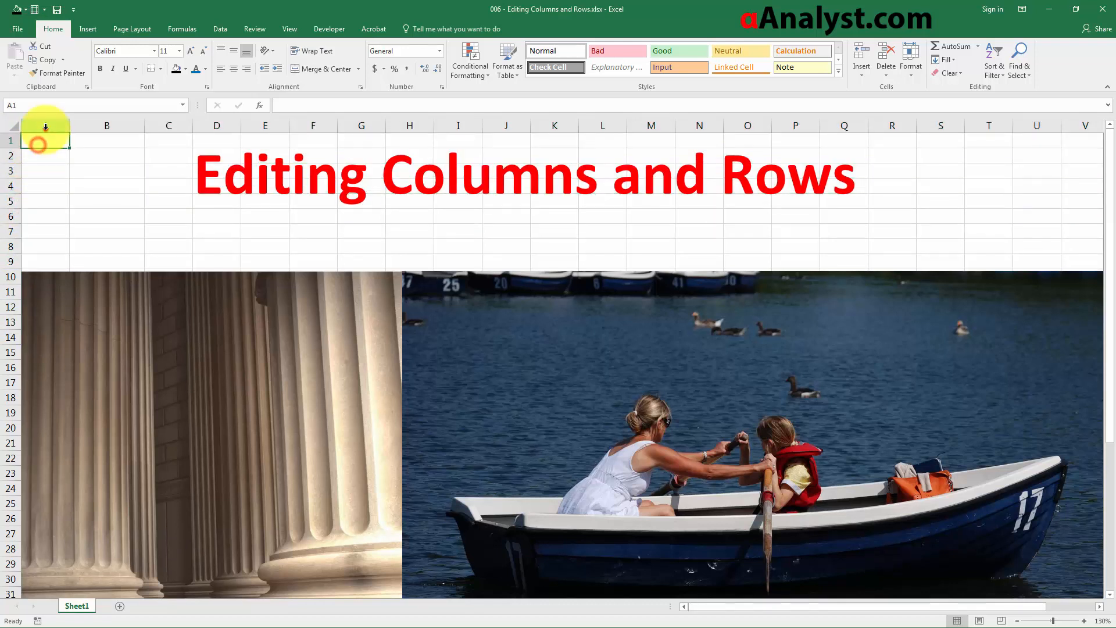
{"action": "left_click", "coordinate": [46, 126]}
{"action": "left_click_drag", "start_coordinate": [71, 134], "coordinate": [909, 143]}
{"action": "left_click", "coordinate": [54, 167]}
{"action": "left_click", "coordinate": [99, 137]}
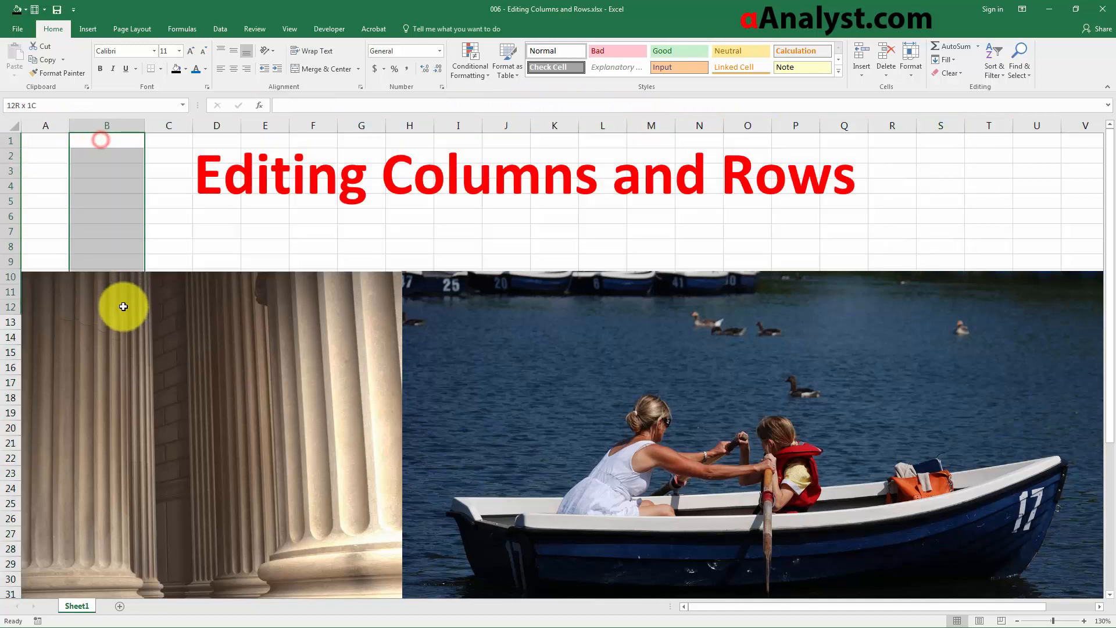
{"action": "left_click_drag", "start_coordinate": [115, 200], "coordinate": [109, 271]}
{"action": "left_click", "coordinate": [52, 219]}
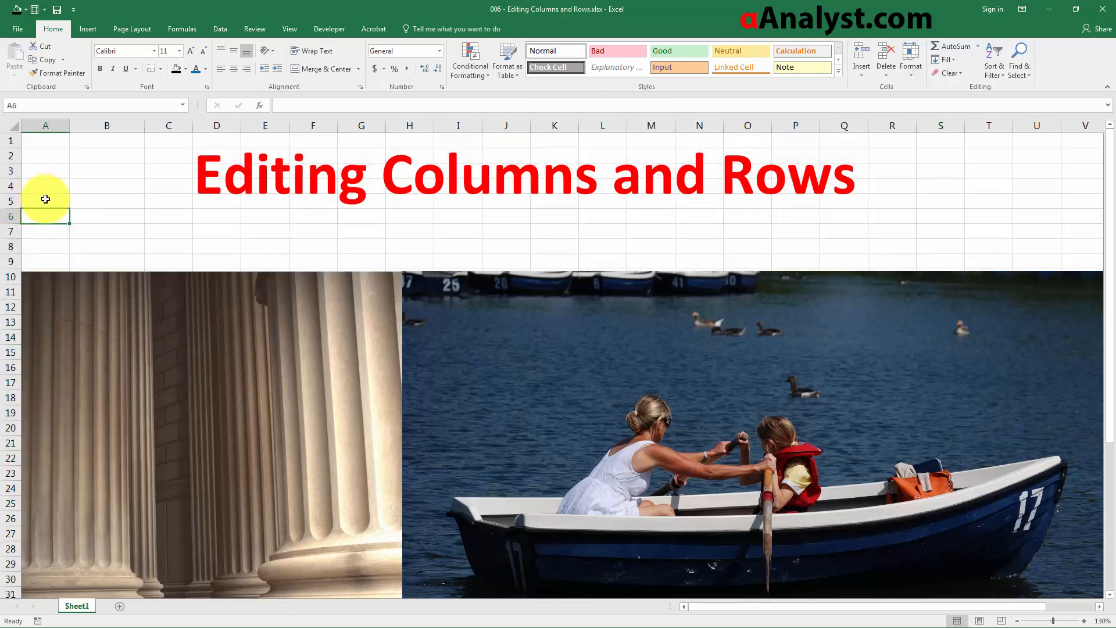
{"action": "left_click_drag", "start_coordinate": [45, 199], "coordinate": [759, 173]}
{"action": "left_click", "coordinate": [97, 159]}
{"action": "left_click", "coordinate": [39, 139]}
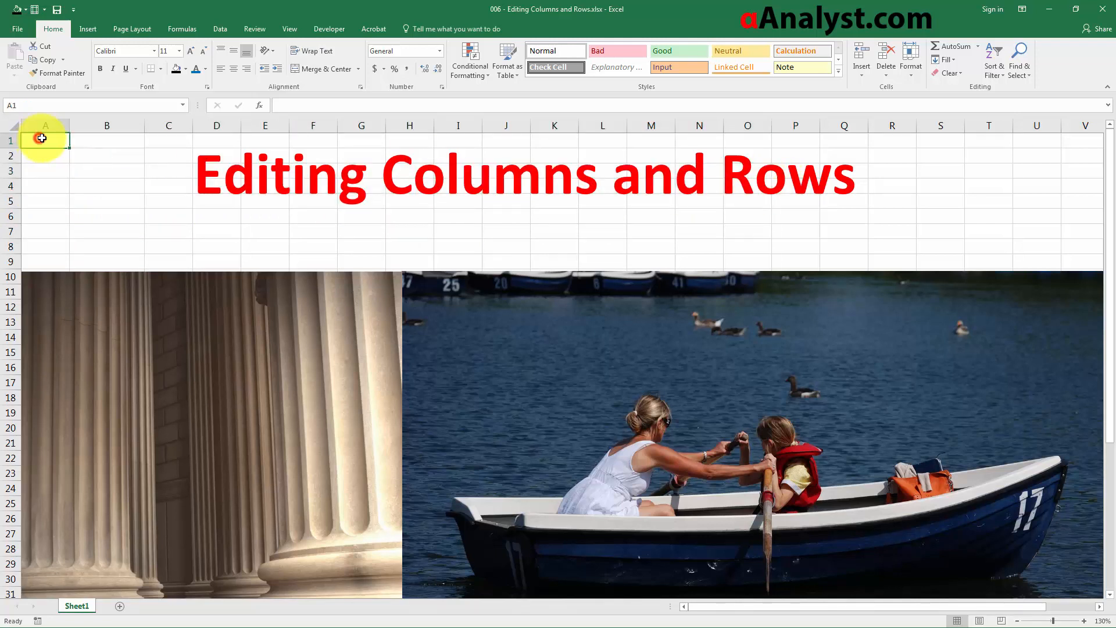
Widen column B slightly by moving its boundary with column C
{"action": "left_click", "coordinate": [107, 201]}
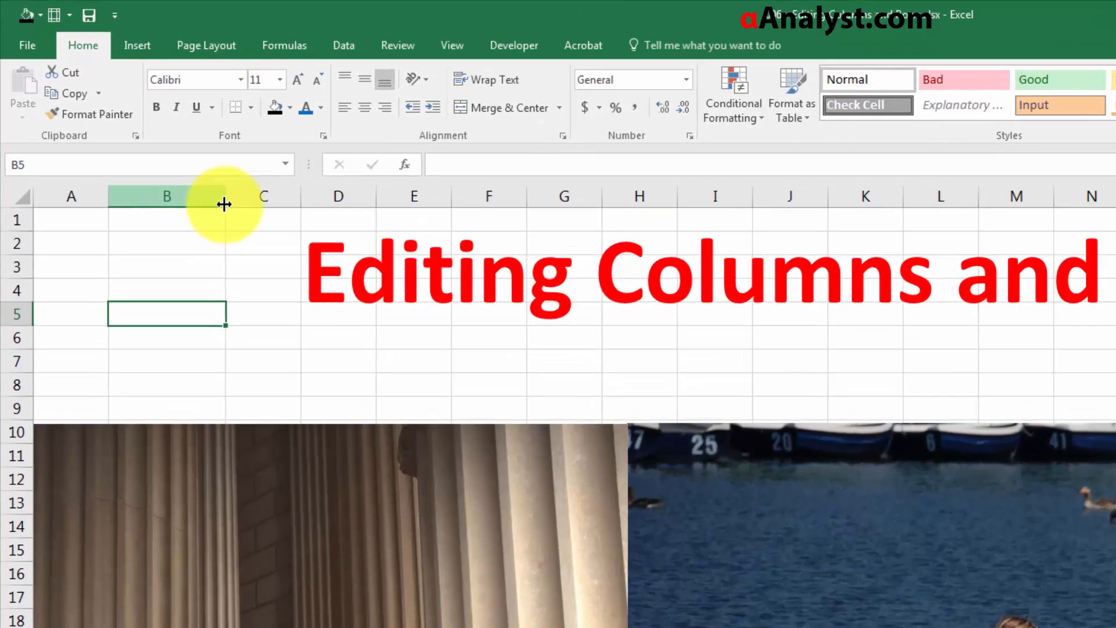
{"action": "left_click_drag", "start_coordinate": [145, 130], "coordinate": [146, 131]}
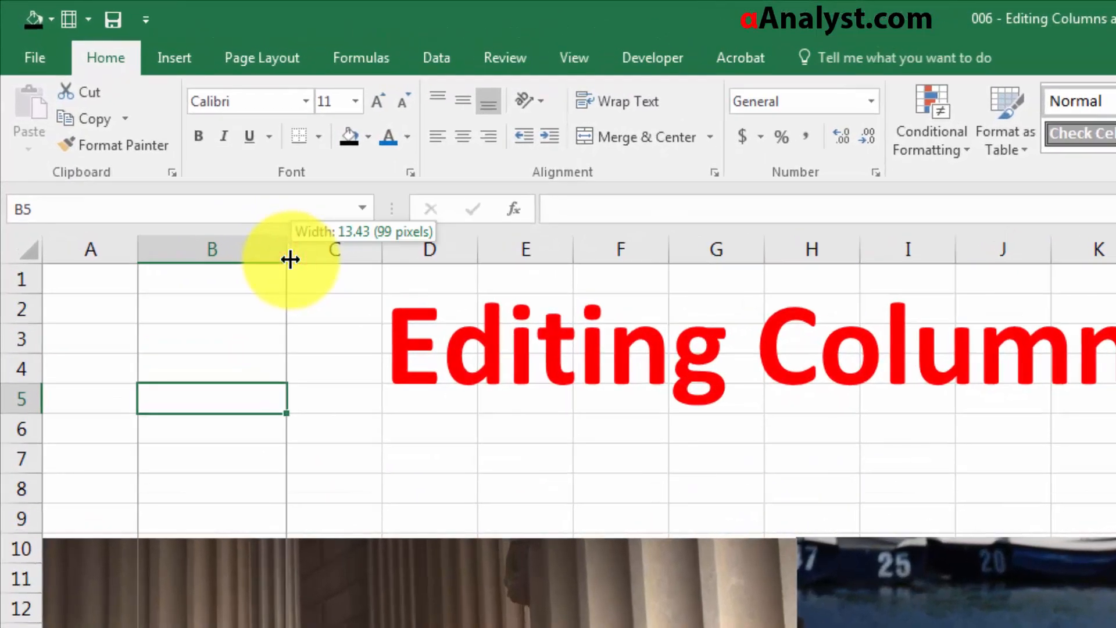
{"action": "left_click_drag", "start_coordinate": [291, 260], "coordinate": [292, 261]}
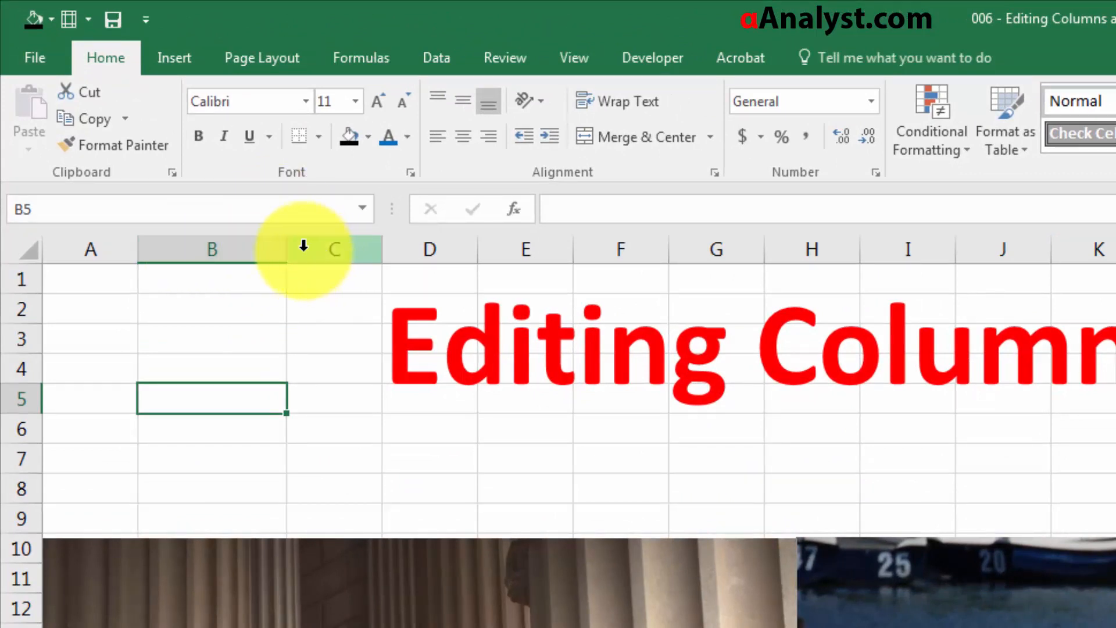
{"action": "mouse_move", "coordinate": [288, 247]}
{"action": "left_mouse_down"}
{"action": "mouse_move", "coordinate": [483, 259]}
{"action": "mouse_move", "coordinate": [488, 250]}
{"action": "mouse_move", "coordinate": [277, 252]}
{"action": "mouse_move", "coordinate": [306, 250]}
{"action": "left_mouse_up"}
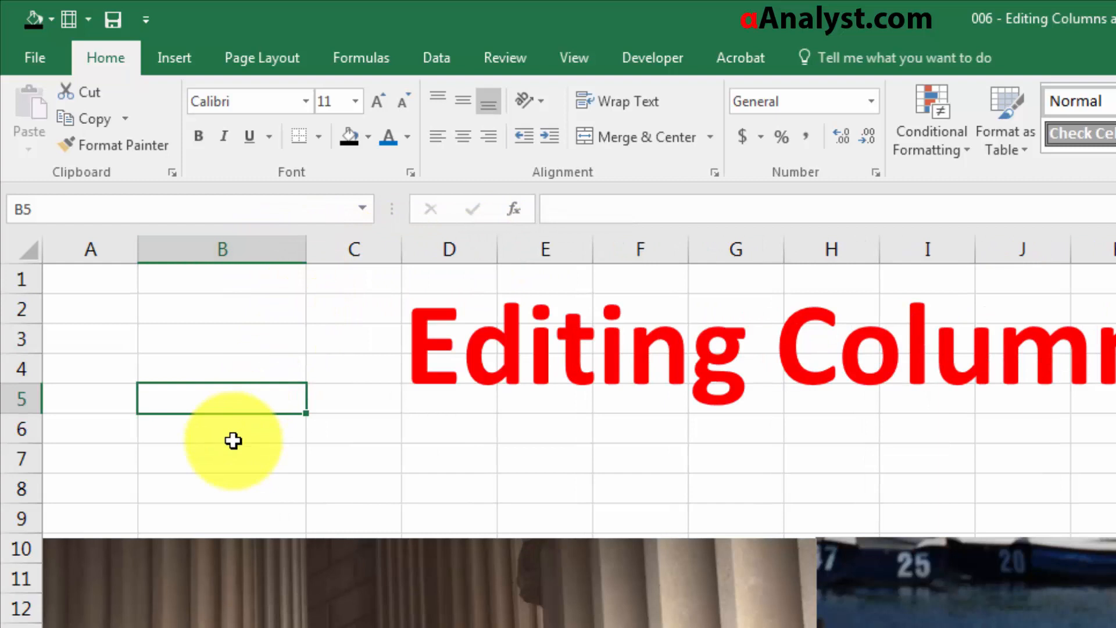
Enter the text "There are several columns." in cell B7
{"action": "left_click", "coordinate": [209, 463]}
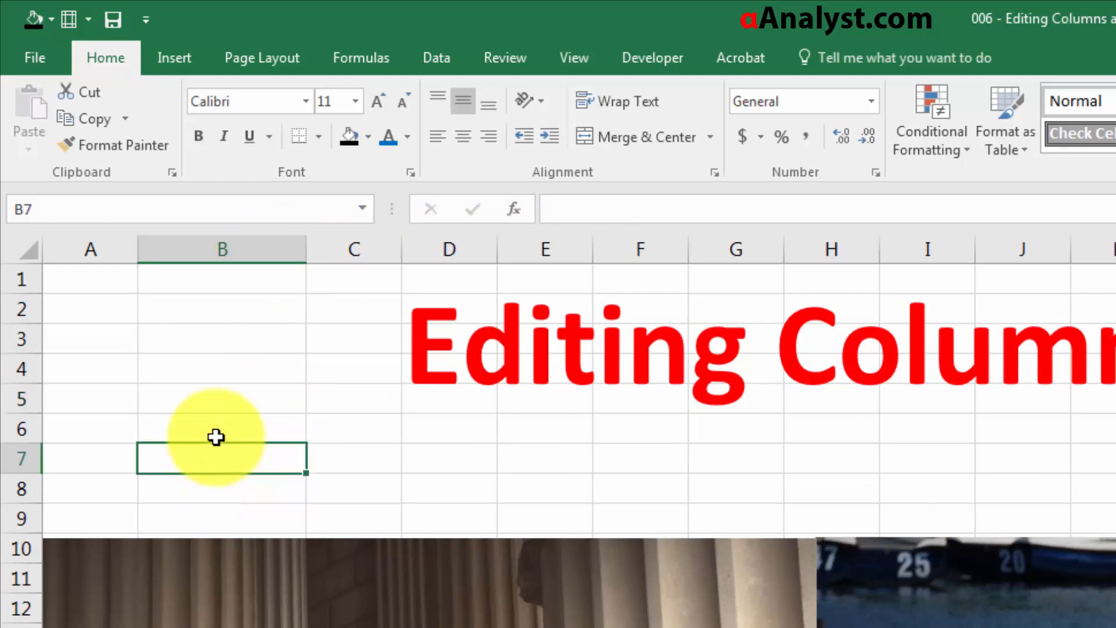
{"action": "type", "text": "There are several columns."}
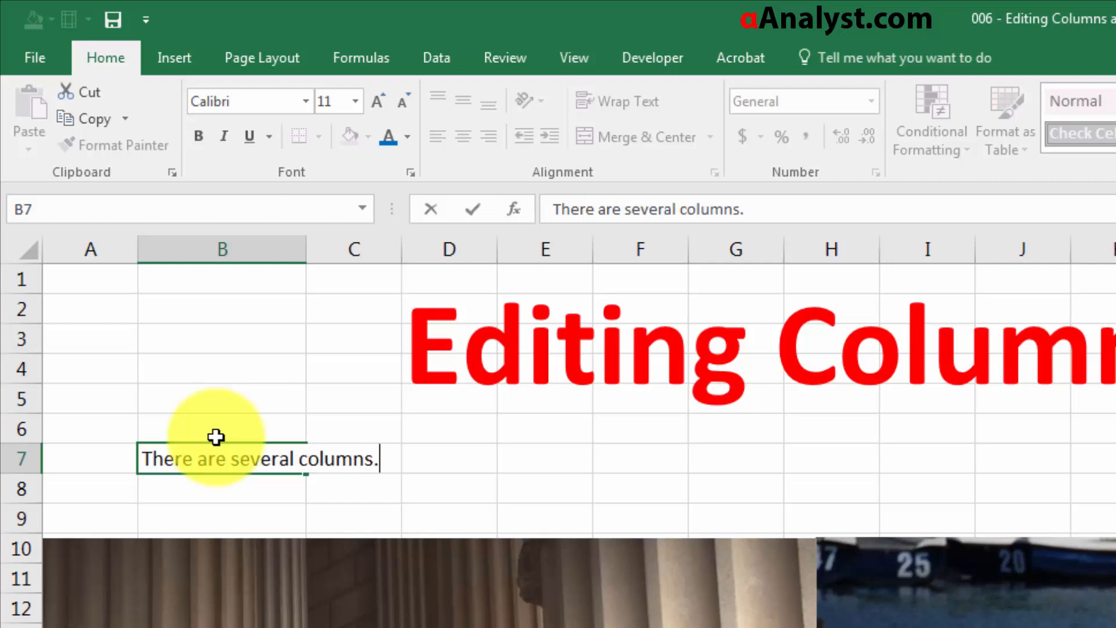
{"action": "key", "text": "Return"}
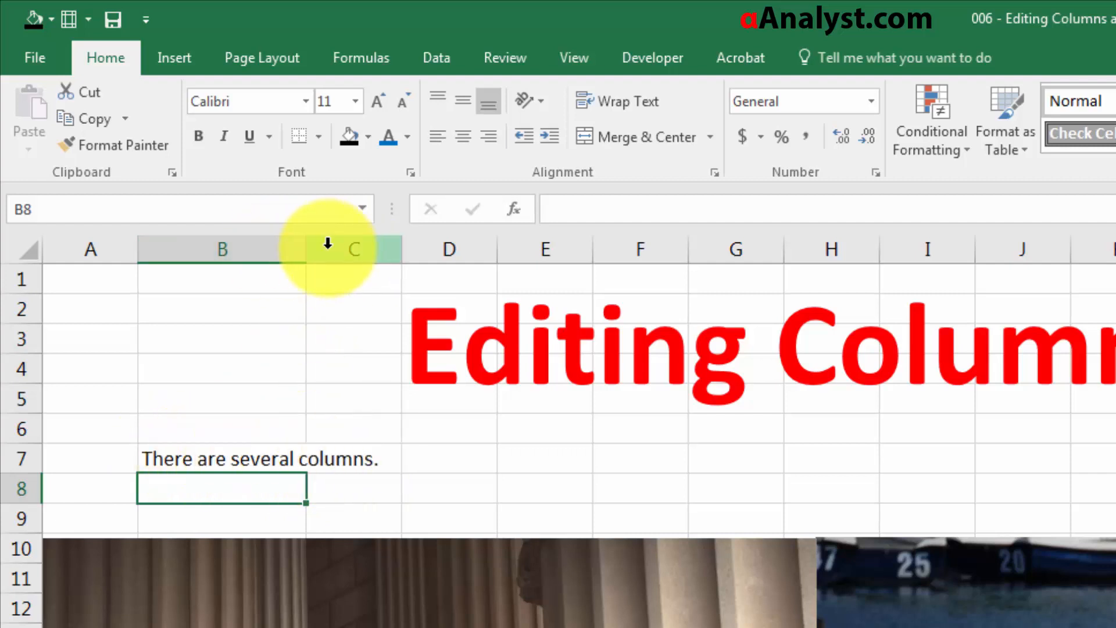
Autofit column B to its text, and narrow it to about half that width so the text in B7 overflows into column C
{"action": "double_click", "coordinate": [306, 250]}
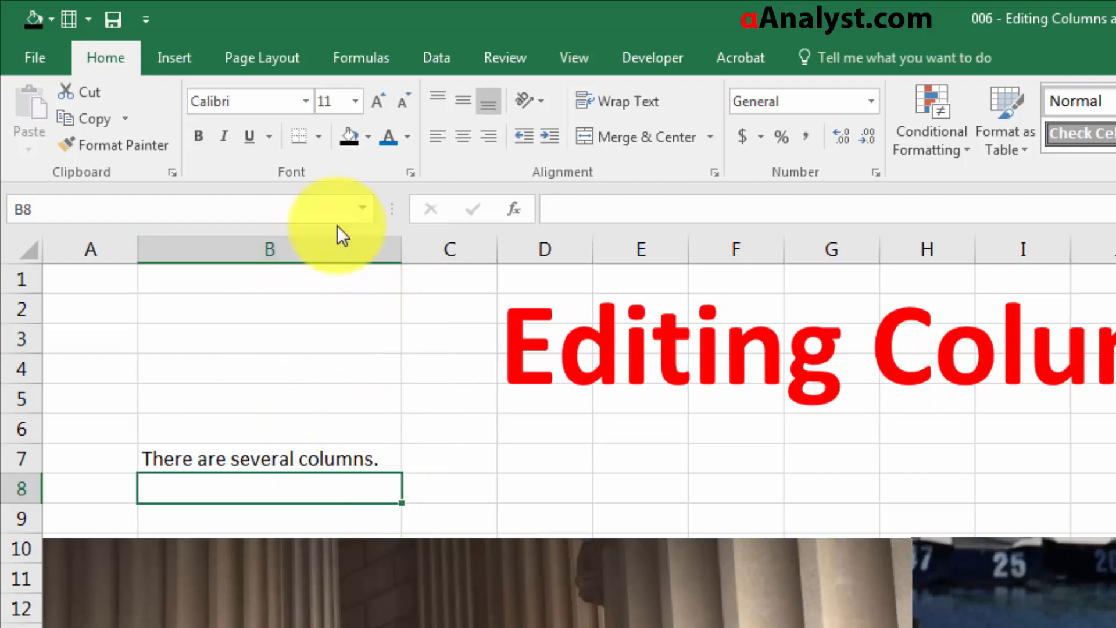
{"action": "left_click", "coordinate": [349, 400]}
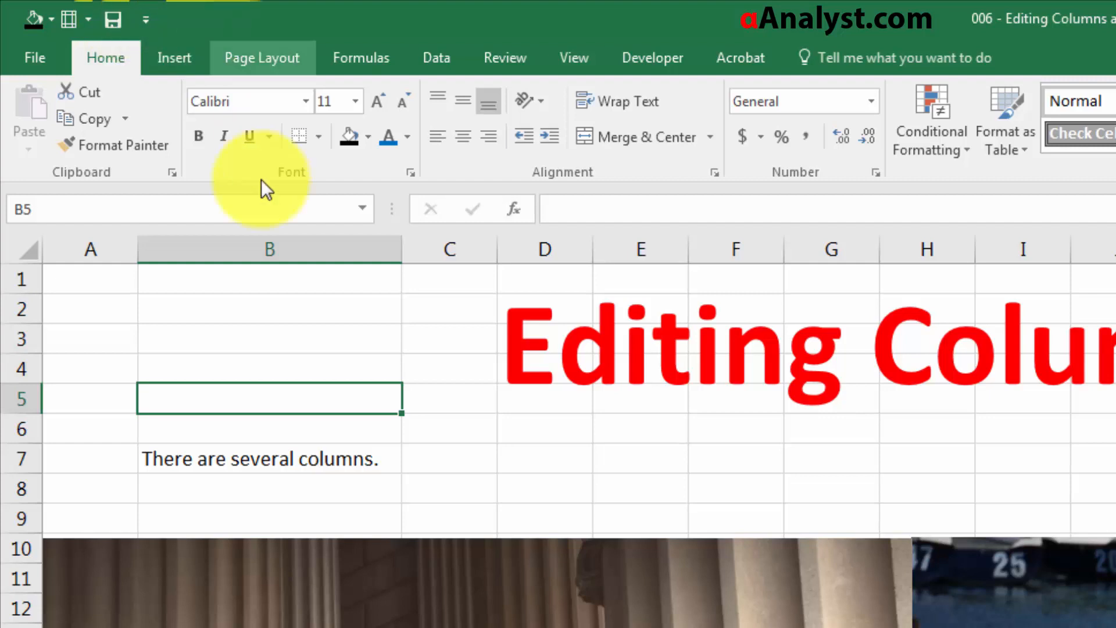
{"action": "left_click", "coordinate": [360, 453]}
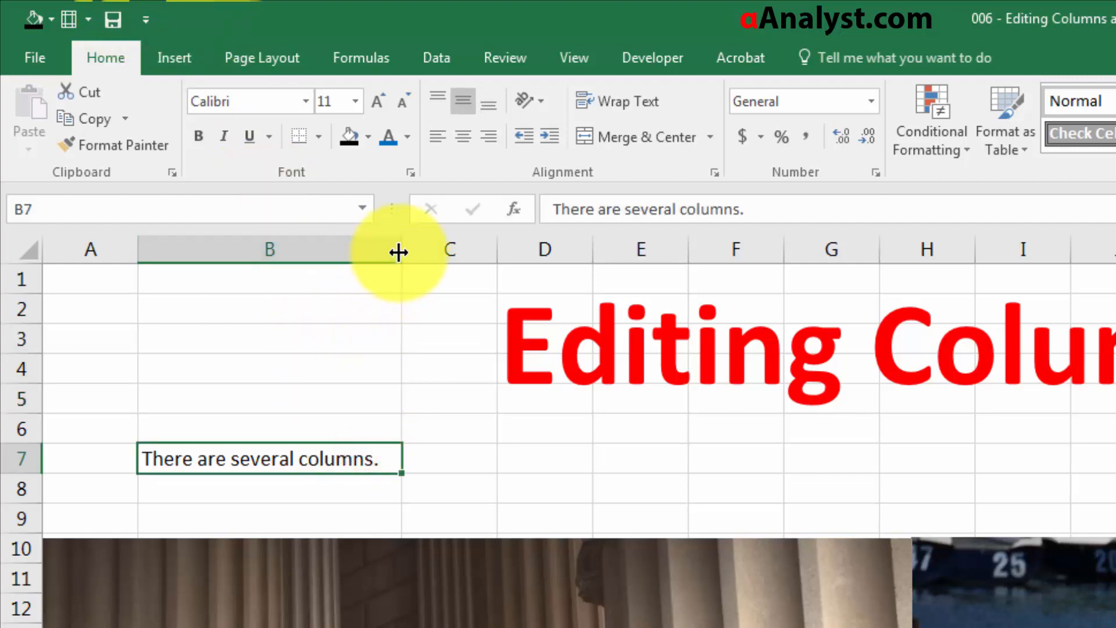
{"action": "left_click_drag", "start_coordinate": [399, 249], "coordinate": [260, 260]}
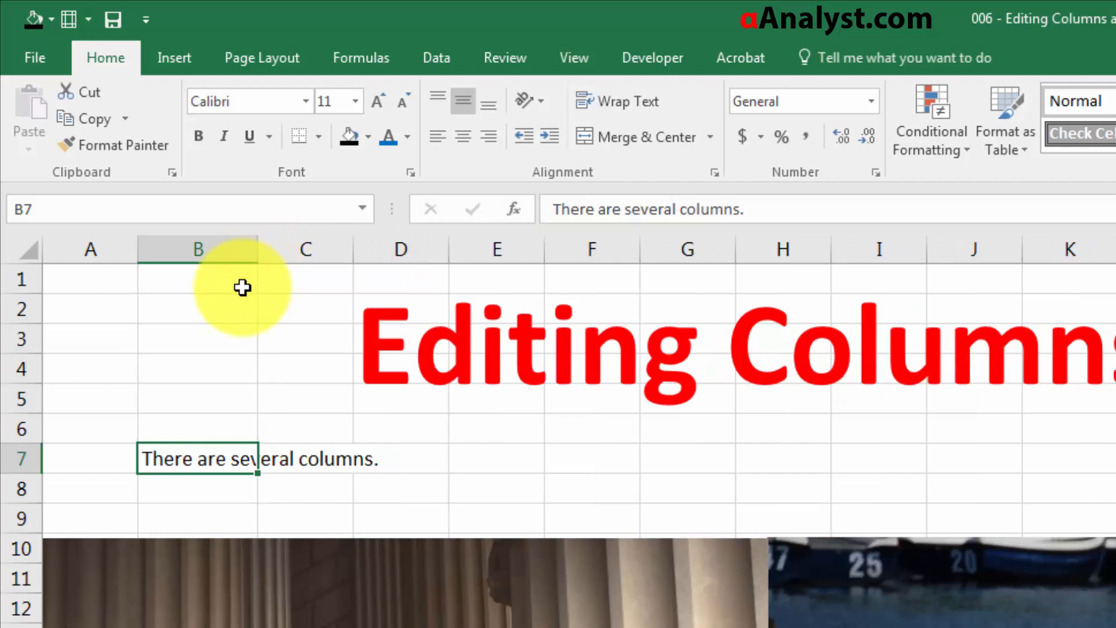
Increase the height of row 7 to about five times that of the other rows, and check cells across the row
{"action": "left_click", "coordinate": [16, 467]}
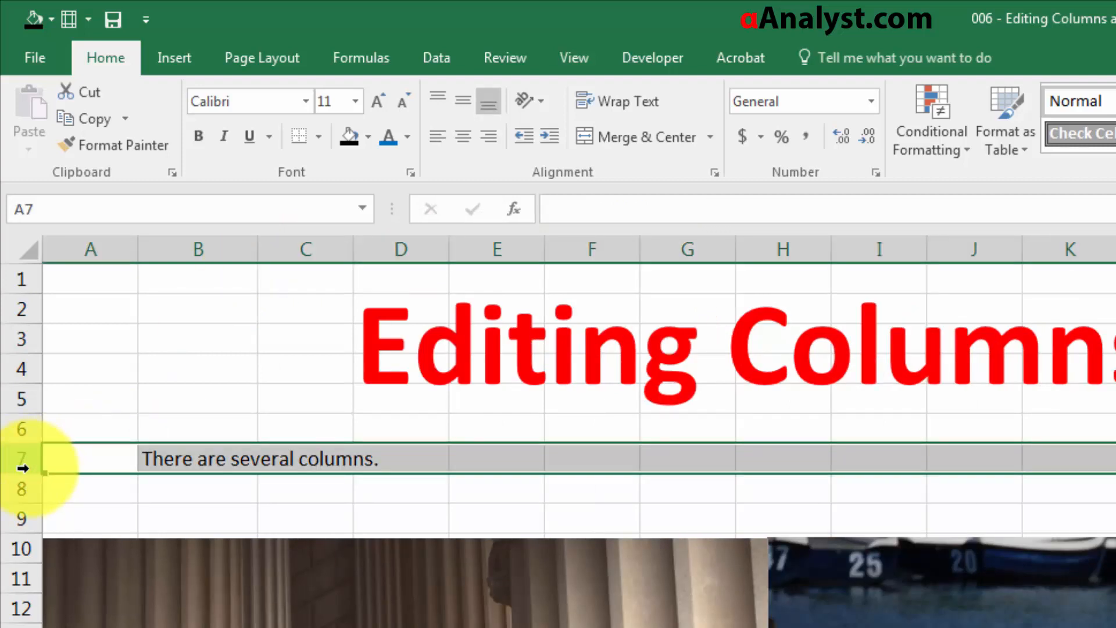
{"action": "left_click_drag", "start_coordinate": [21, 470], "coordinate": [42, 603]}
{"action": "left_click", "coordinate": [194, 510]}
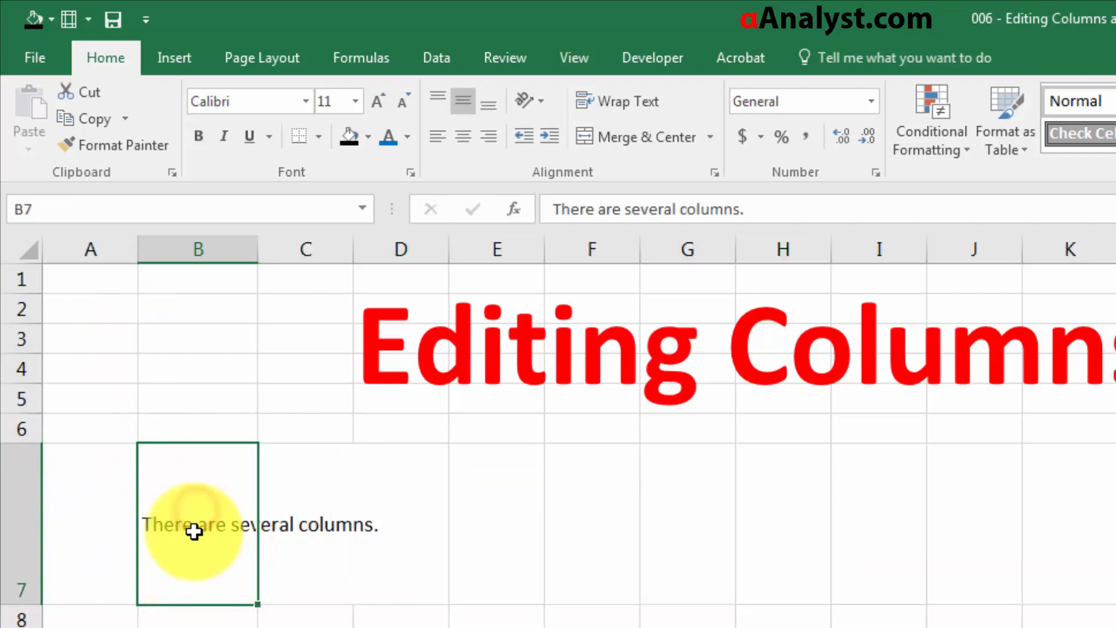
{"action": "left_click", "coordinate": [294, 478]}
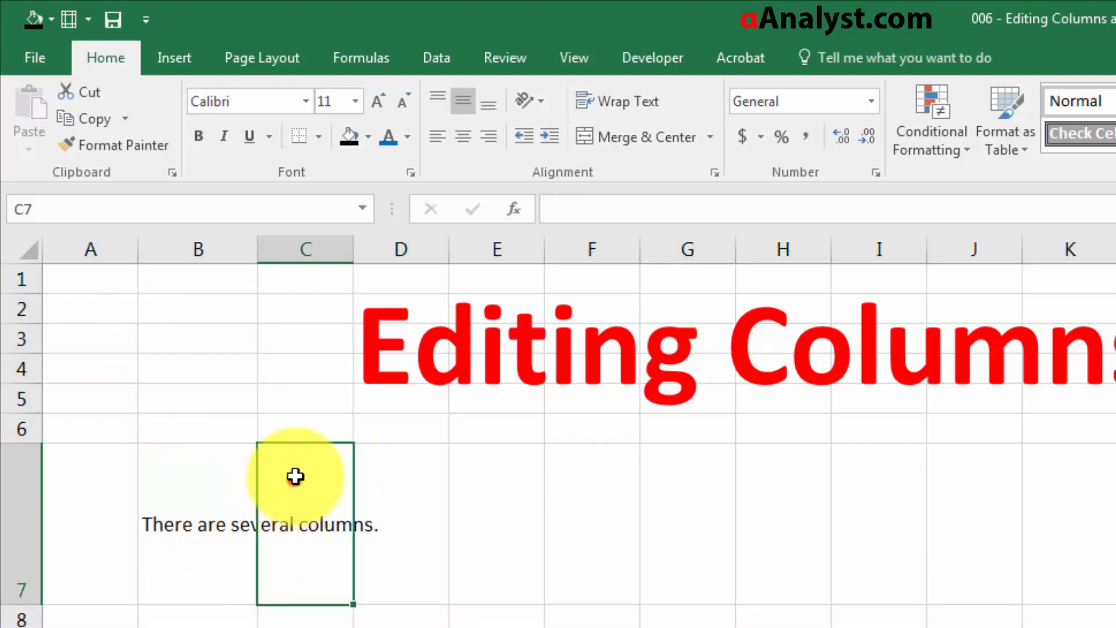
{"action": "left_click", "coordinate": [403, 483]}
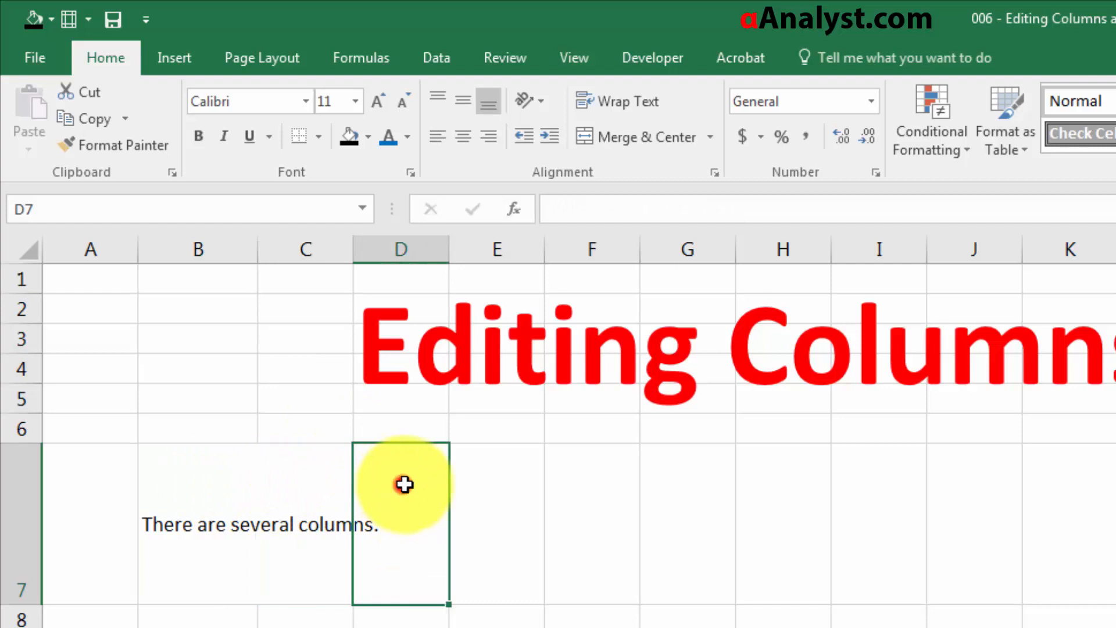
Turn on Wrap Text for the sentence in cell B7
{"action": "left_click", "coordinate": [195, 498]}
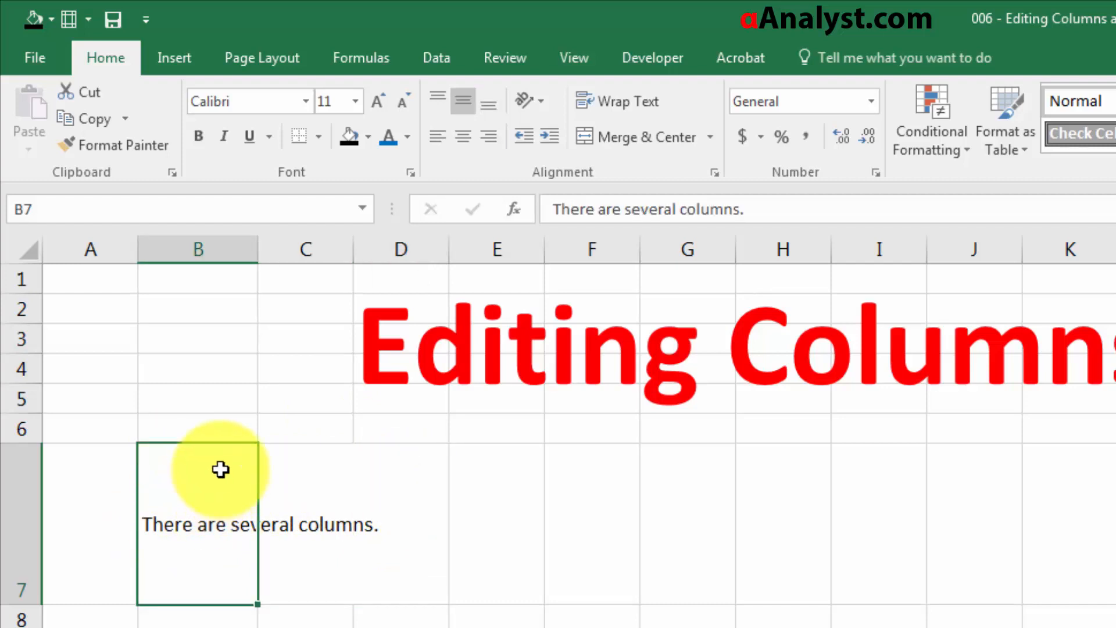
{"action": "left_click", "coordinate": [194, 497]}
{"action": "left_click", "coordinate": [100, 55]}
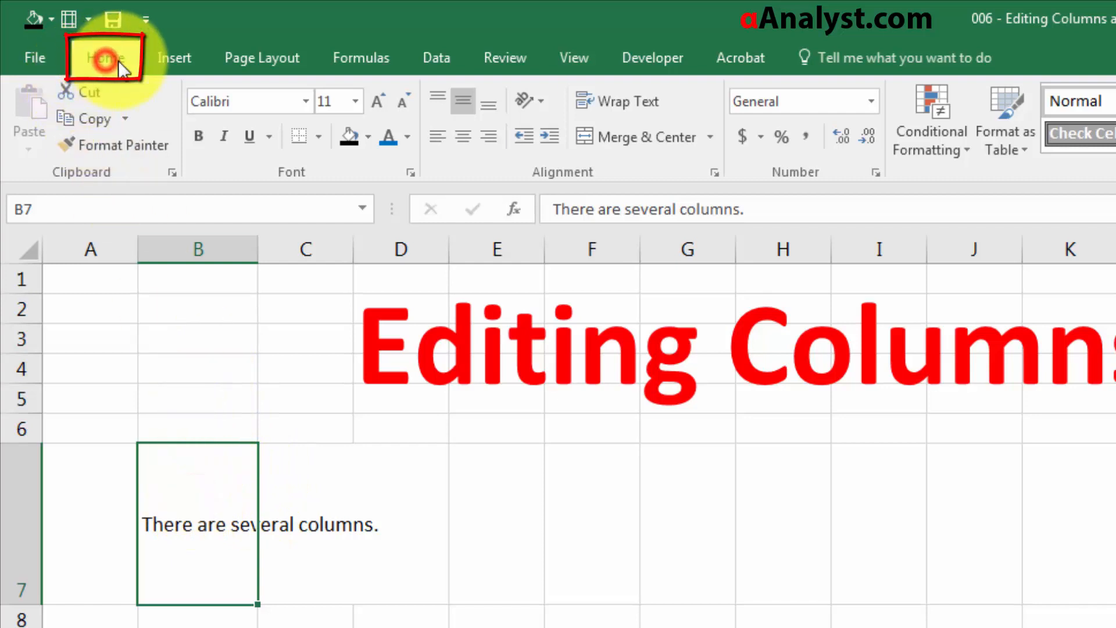
{"action": "left_click", "coordinate": [643, 108]}
{"action": "left_click", "coordinate": [222, 494]}
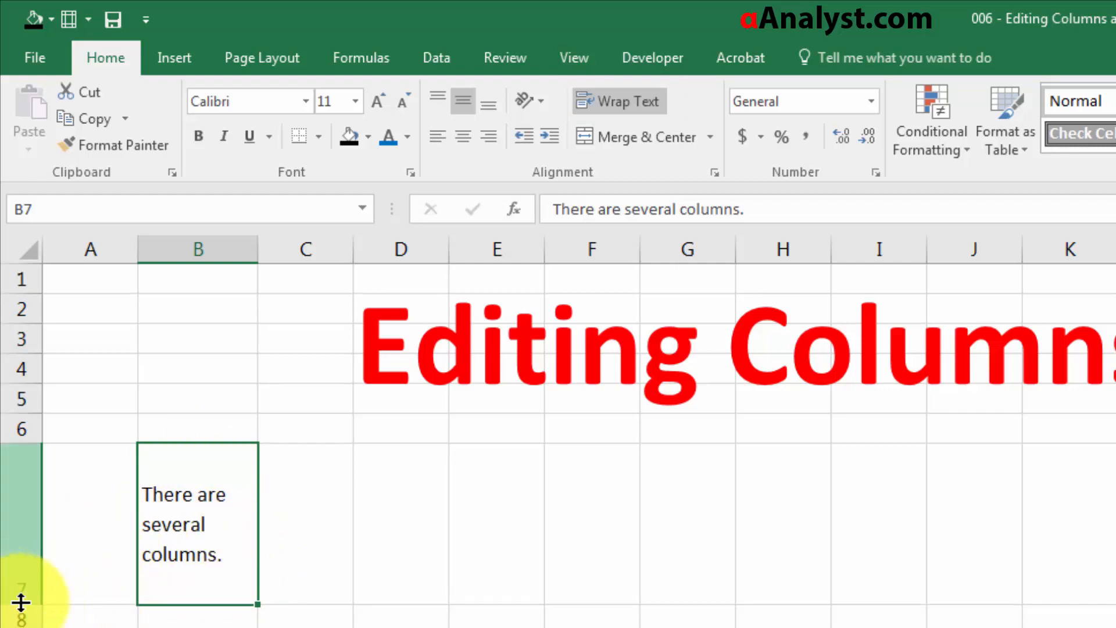
Reduce the height of row 7 and autofit it to the wrapped text
{"action": "left_click_drag", "start_coordinate": [22, 610], "coordinate": [21, 578]}
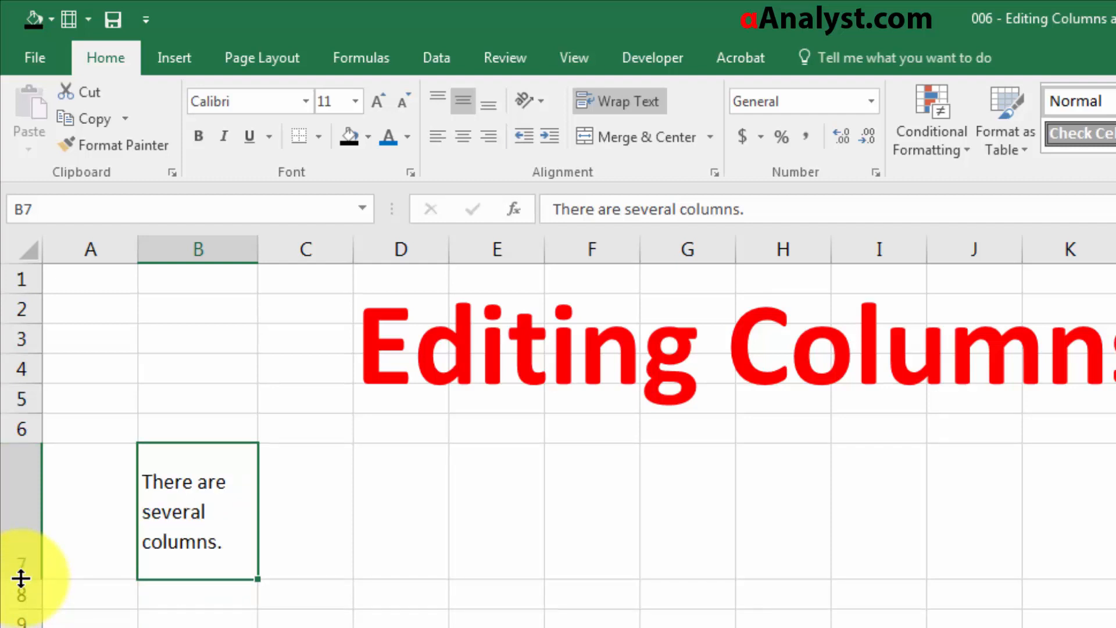
{"action": "double_click", "coordinate": [21, 578]}
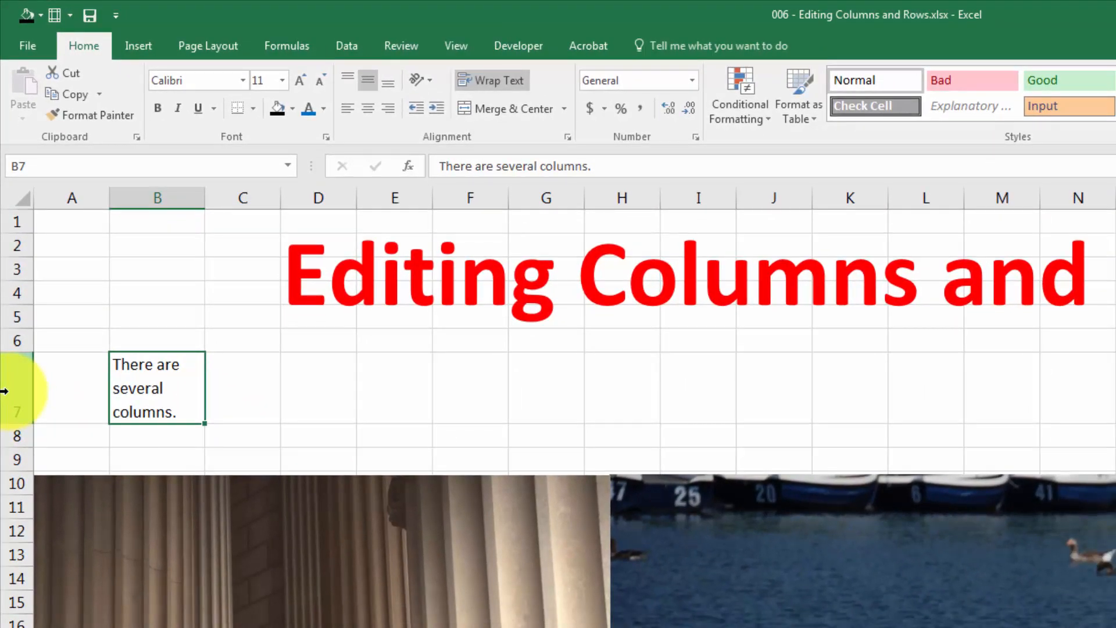
{"action": "right_click", "coordinate": [5, 391]}
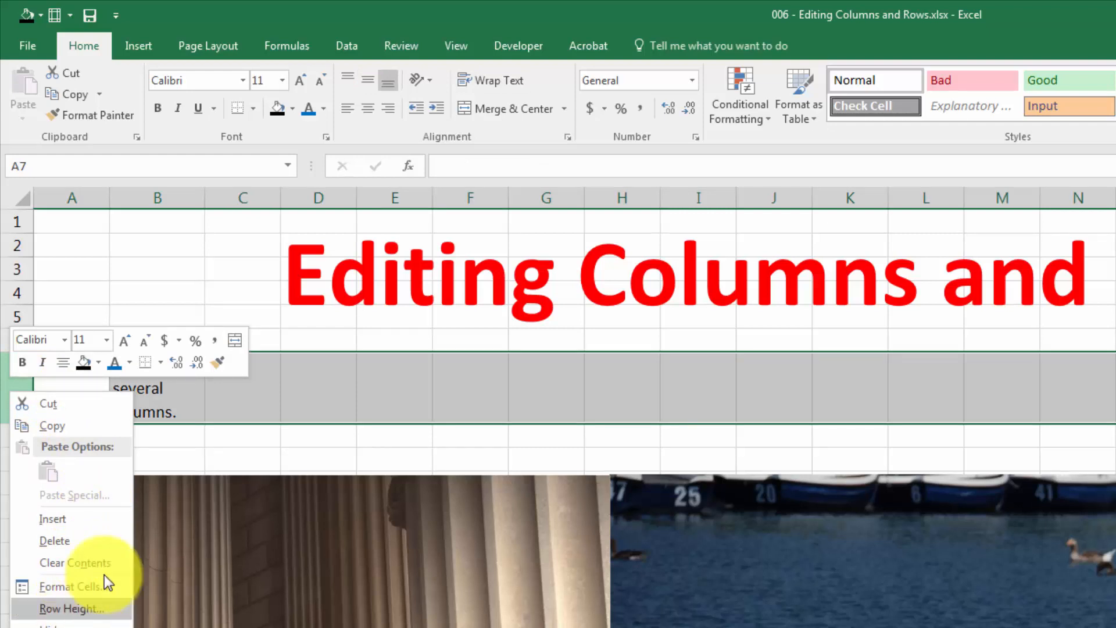
{"action": "left_click", "coordinate": [199, 394]}
{"action": "left_click", "coordinate": [149, 389]}
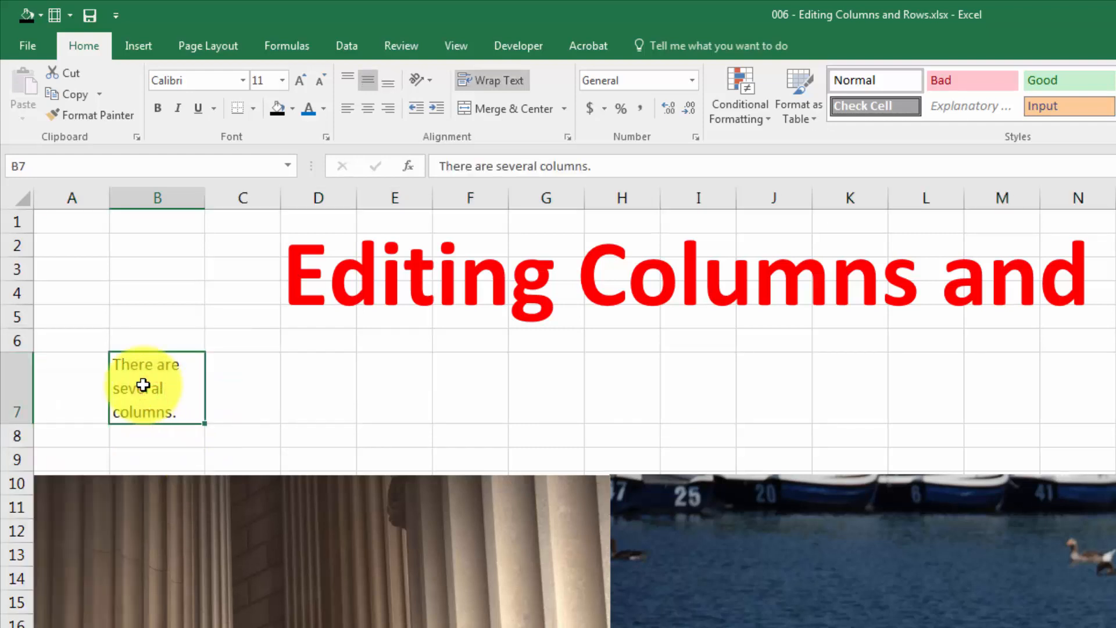
Hide row 7, and undo the hiding
{"action": "left_click", "coordinate": [99, 400]}
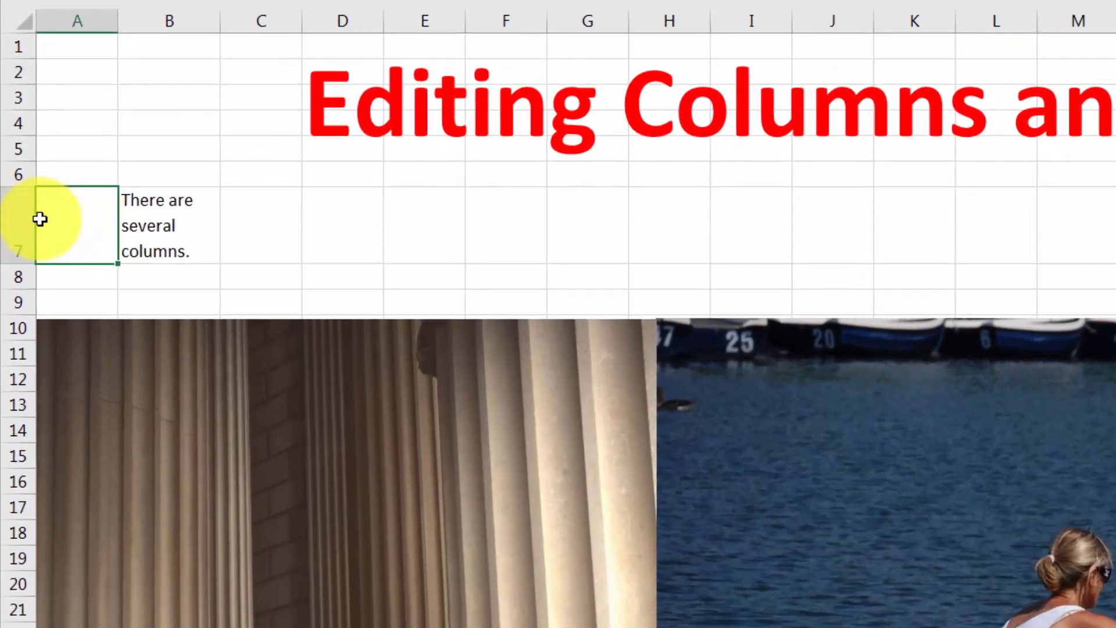
{"action": "right_click", "coordinate": [8, 227]}
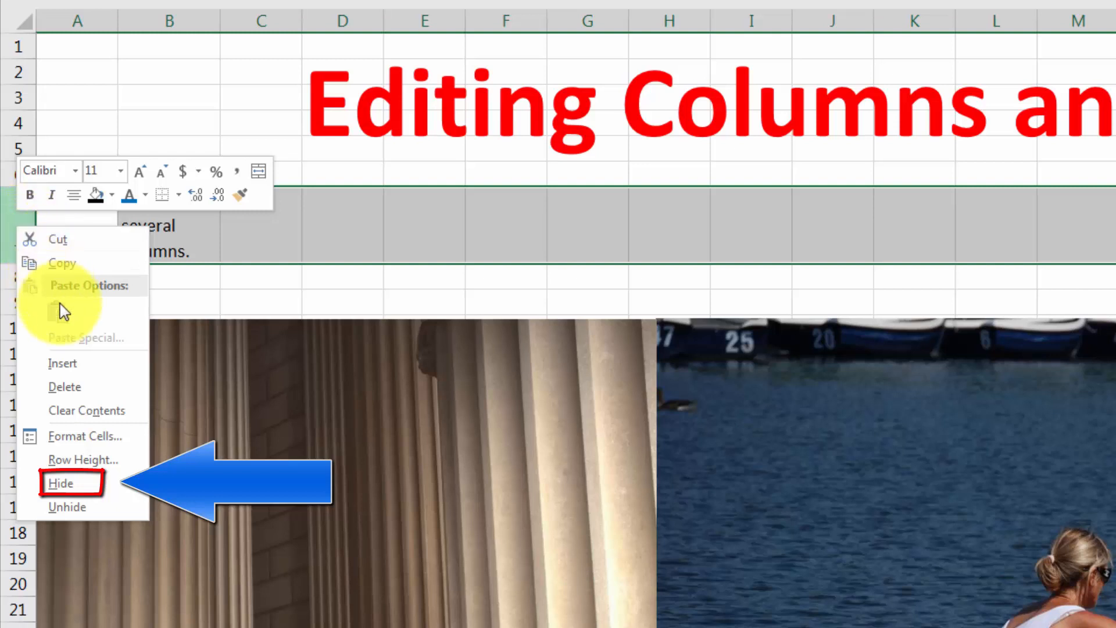
{"action": "left_click", "coordinate": [61, 483]}
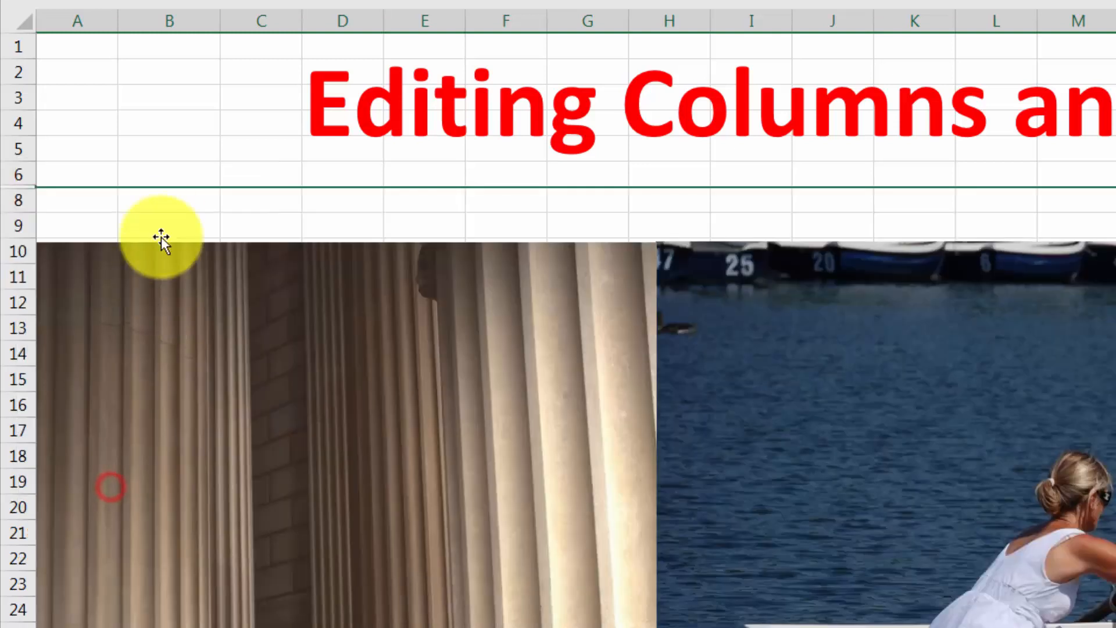
{"action": "key", "text": "ctrl+z"}
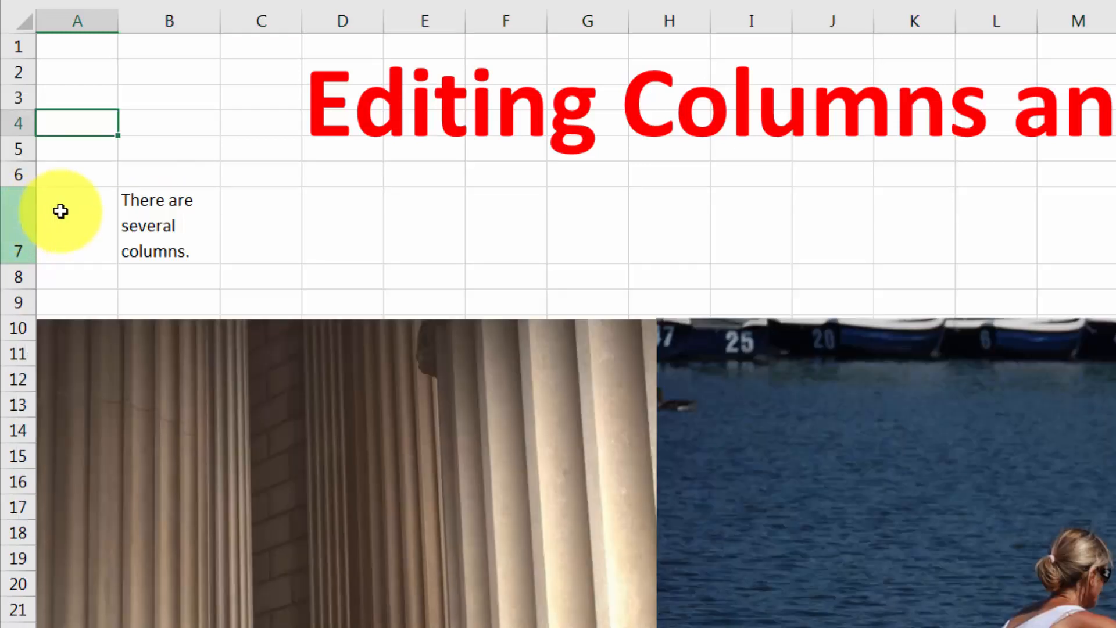
Hide row 7 again and check the cells around the hidden row
{"action": "right_click", "coordinate": [5, 213]}
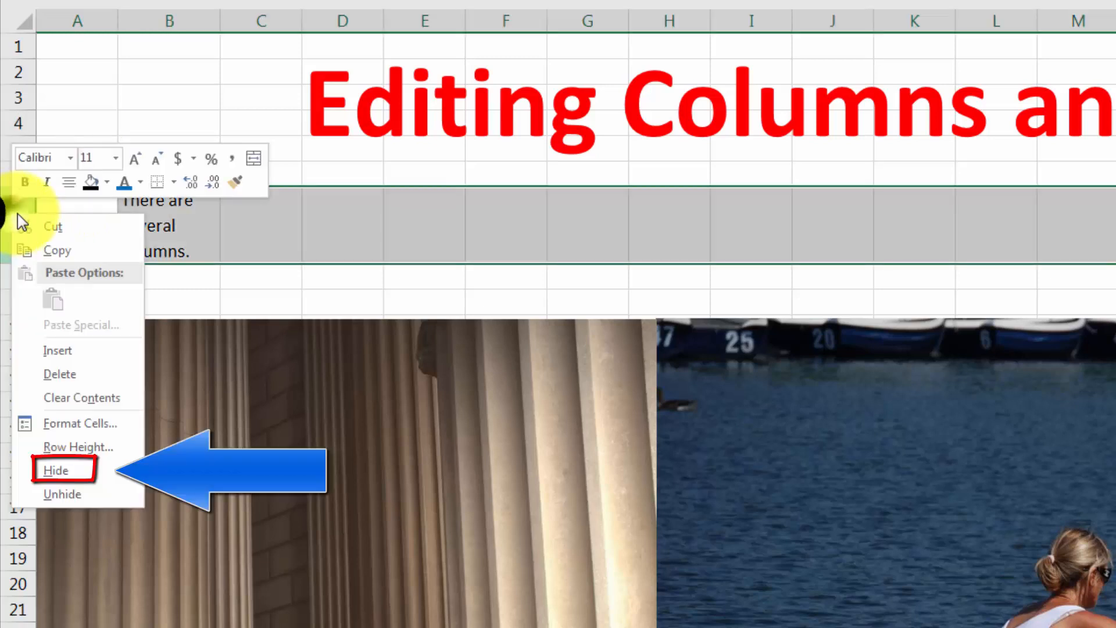
{"action": "left_click", "coordinate": [104, 474]}
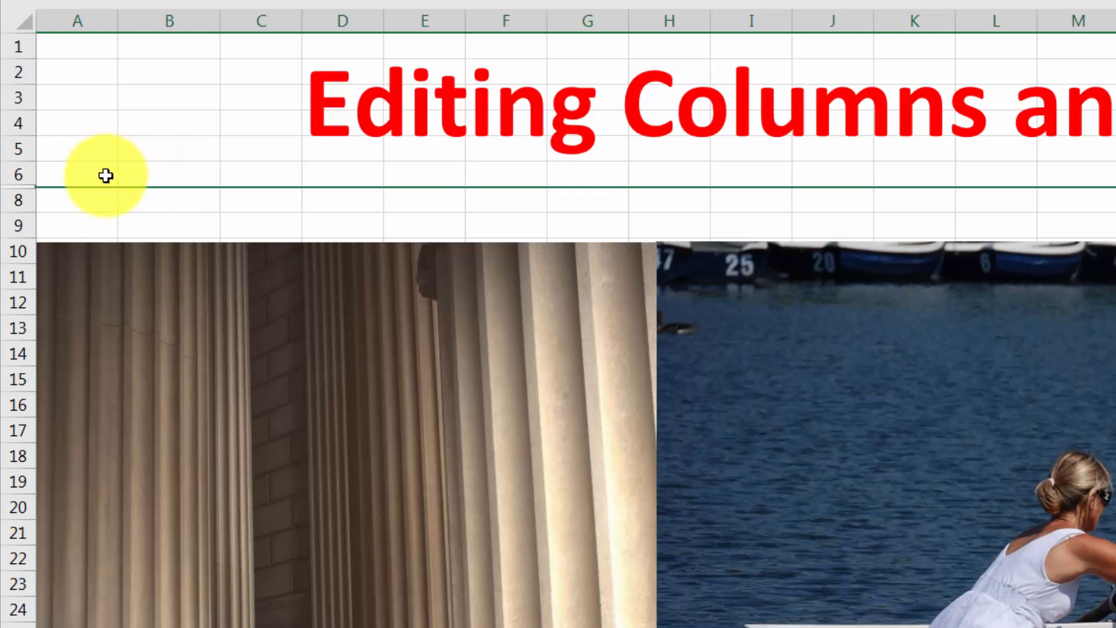
{"action": "left_click", "coordinate": [106, 176]}
{"action": "left_click", "coordinate": [90, 216]}
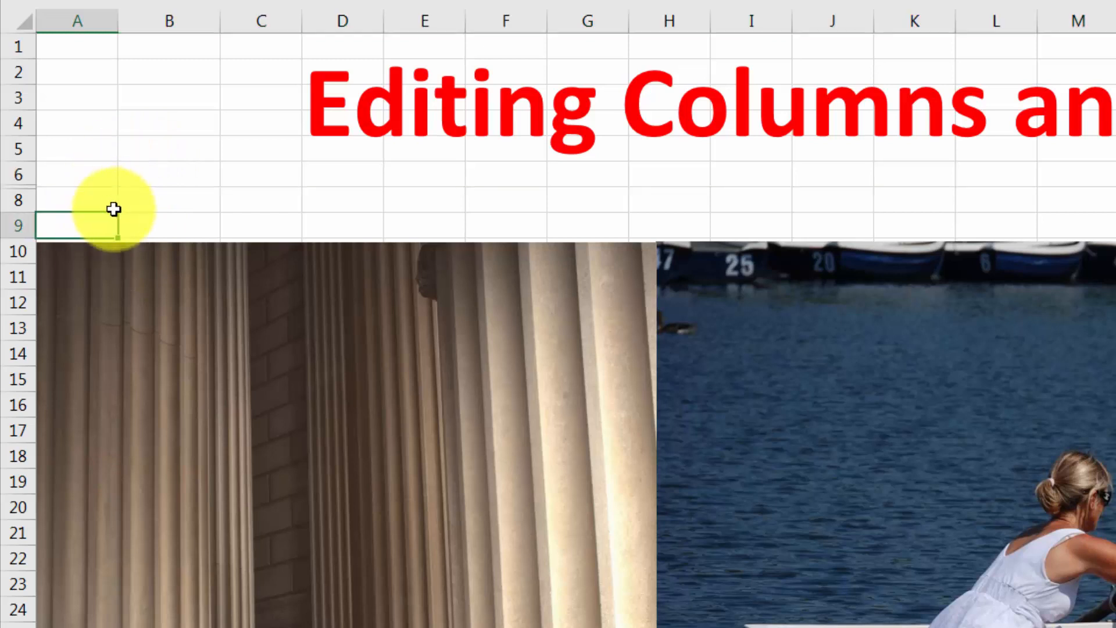
Unhide row 7 by selecting the rows on both sides of it
{"action": "left_click", "coordinate": [19, 173]}
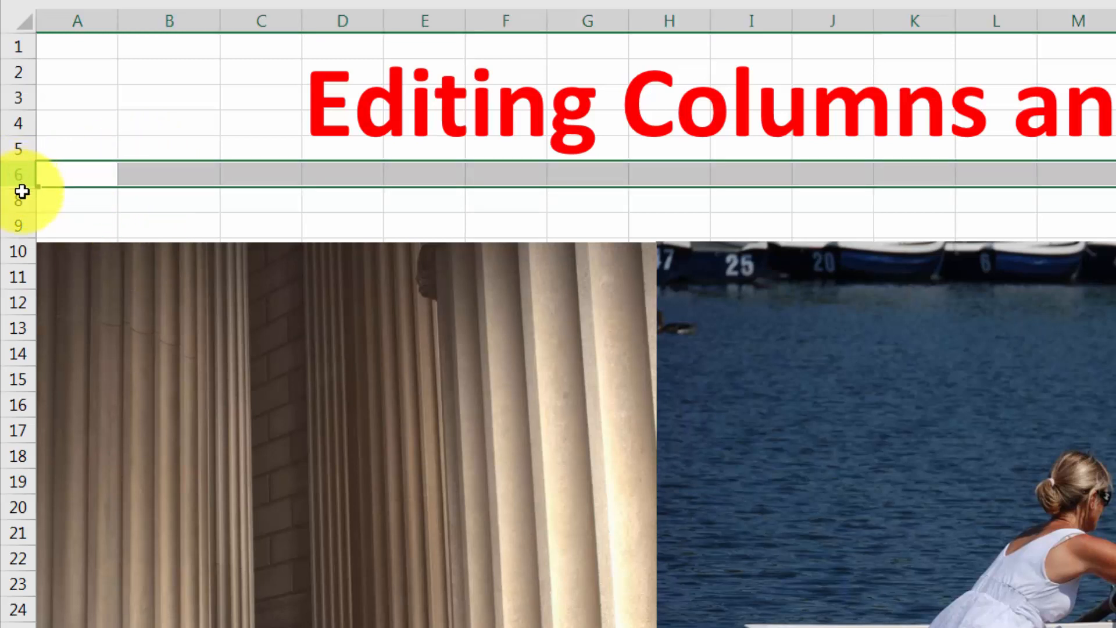
{"action": "left_click_drag", "start_coordinate": [22, 191], "coordinate": [22, 197]}
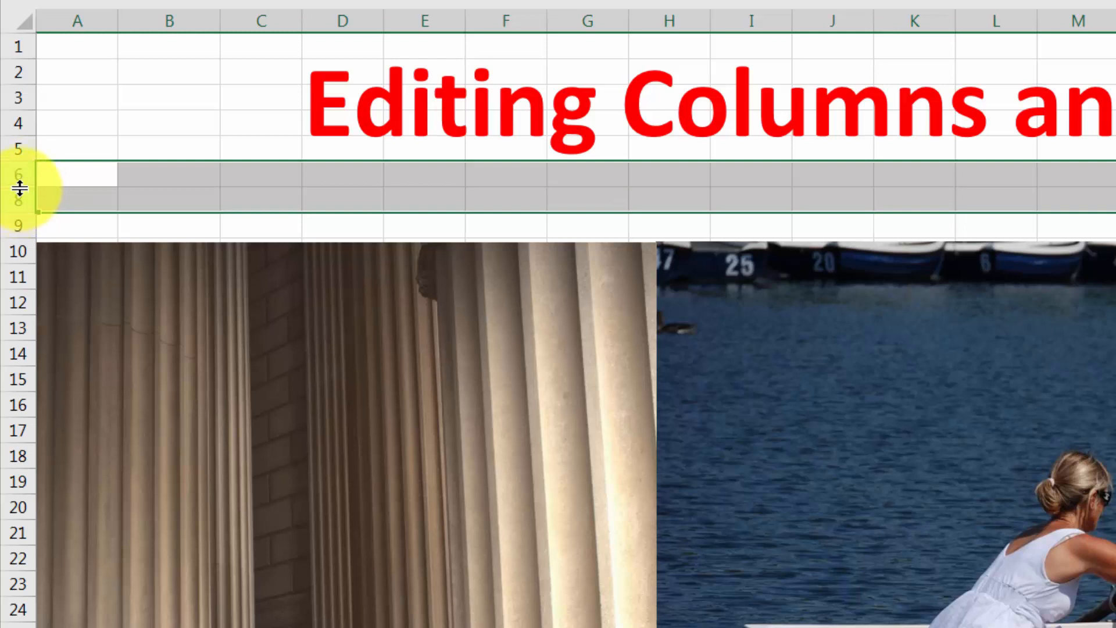
{"action": "right_click", "coordinate": [20, 188]}
{"action": "left_click", "coordinate": [72, 471]}
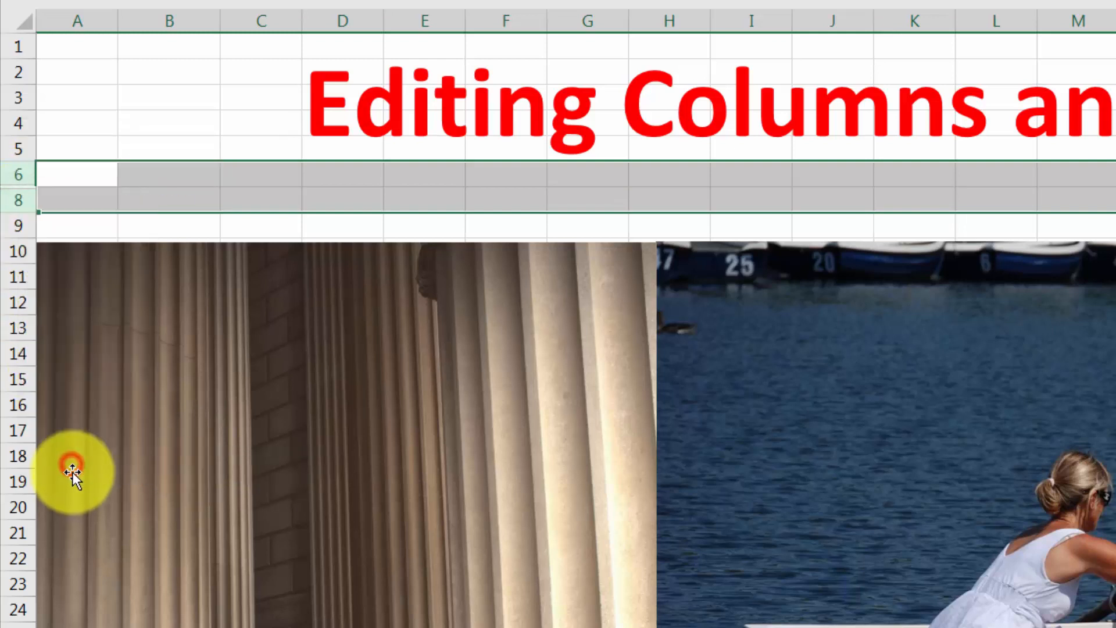
{"action": "left_click", "coordinate": [84, 205]}
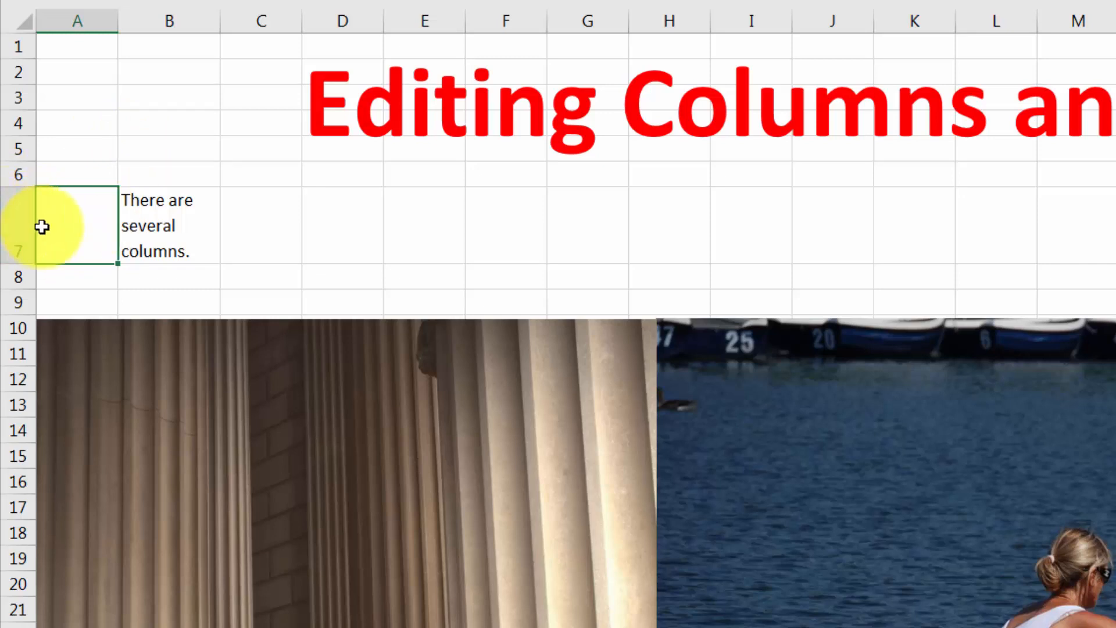
Delete the entire row 7 containing the wrapped sentence
{"action": "right_click", "coordinate": [9, 228]}
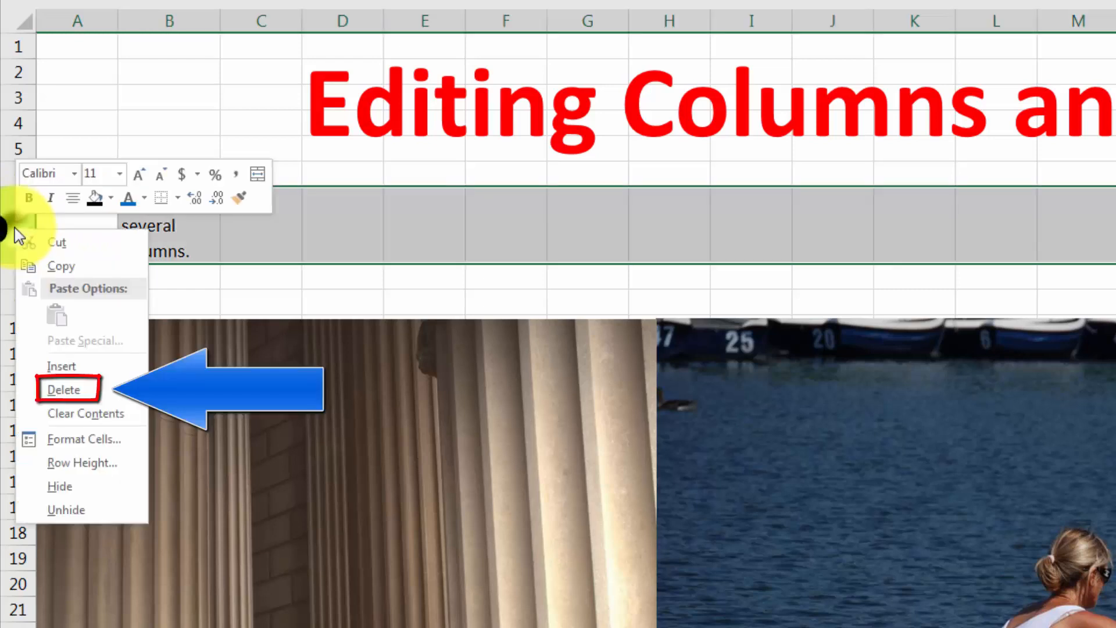
{"action": "left_click", "coordinate": [100, 395]}
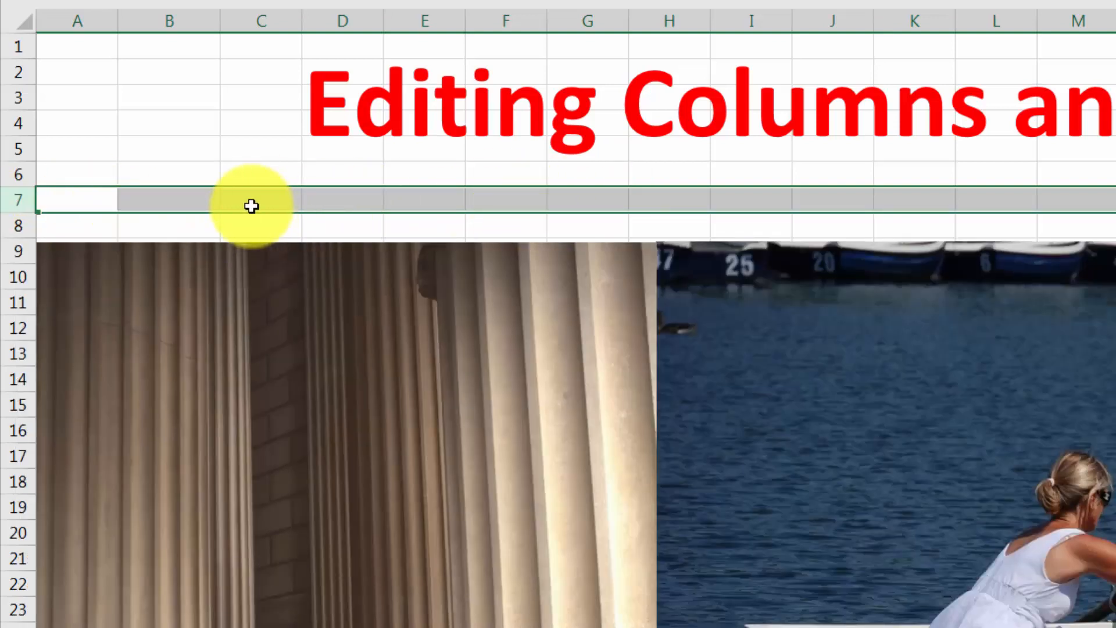
{"action": "left_click", "coordinate": [249, 203]}
{"action": "left_click", "coordinate": [168, 184]}
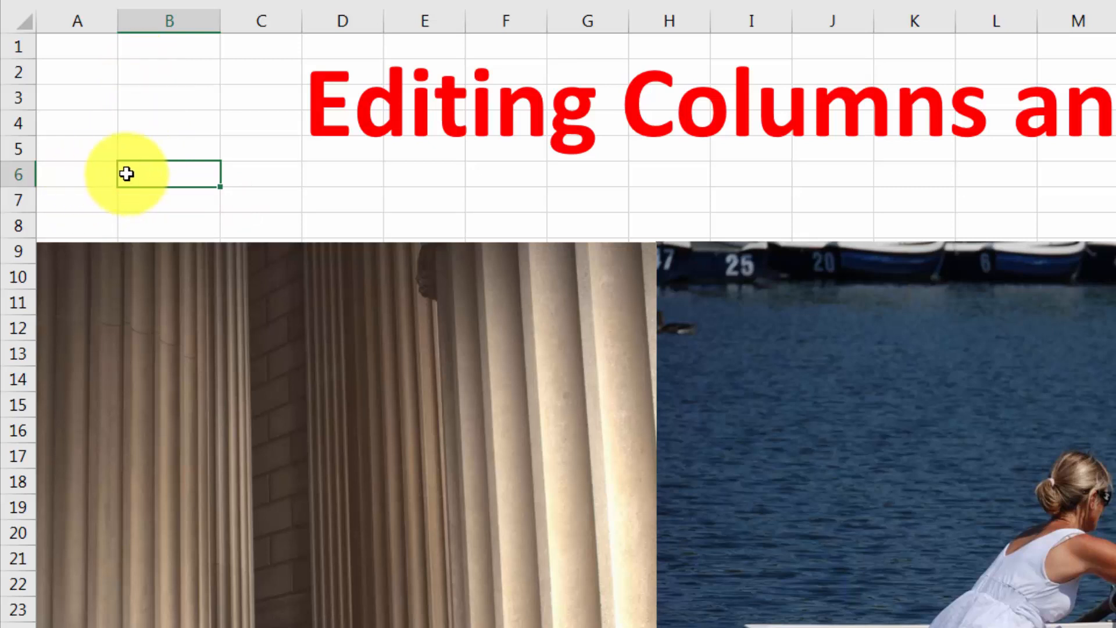
Select rows 6 to 8 together and increase their height to 31.50
{"action": "left_click", "coordinate": [23, 172]}
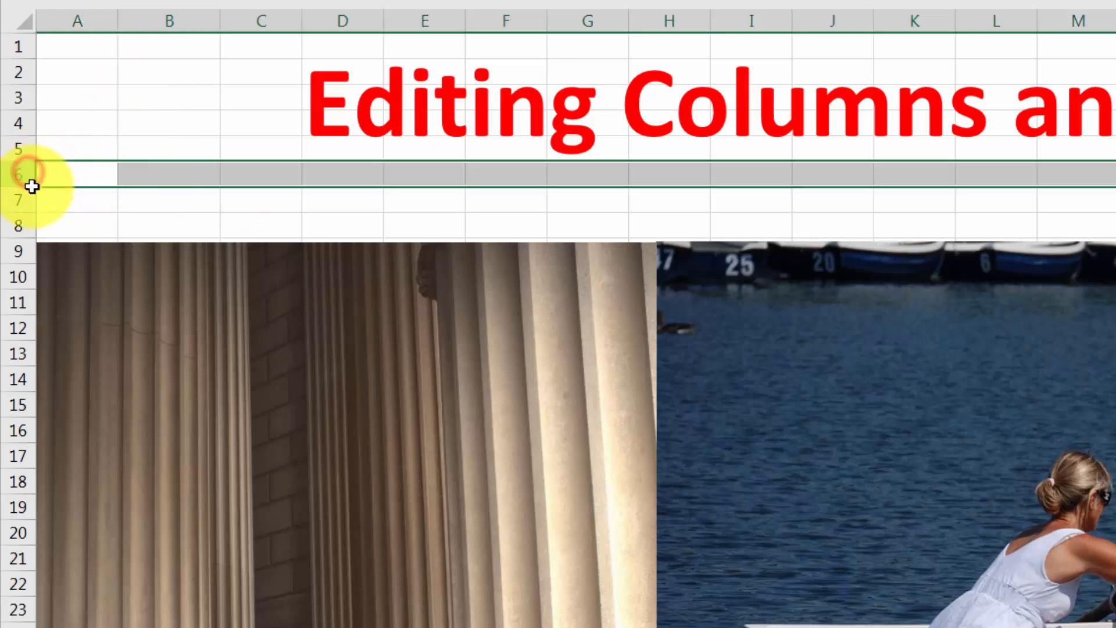
{"action": "left_click_drag", "start_coordinate": [32, 186], "coordinate": [22, 216]}
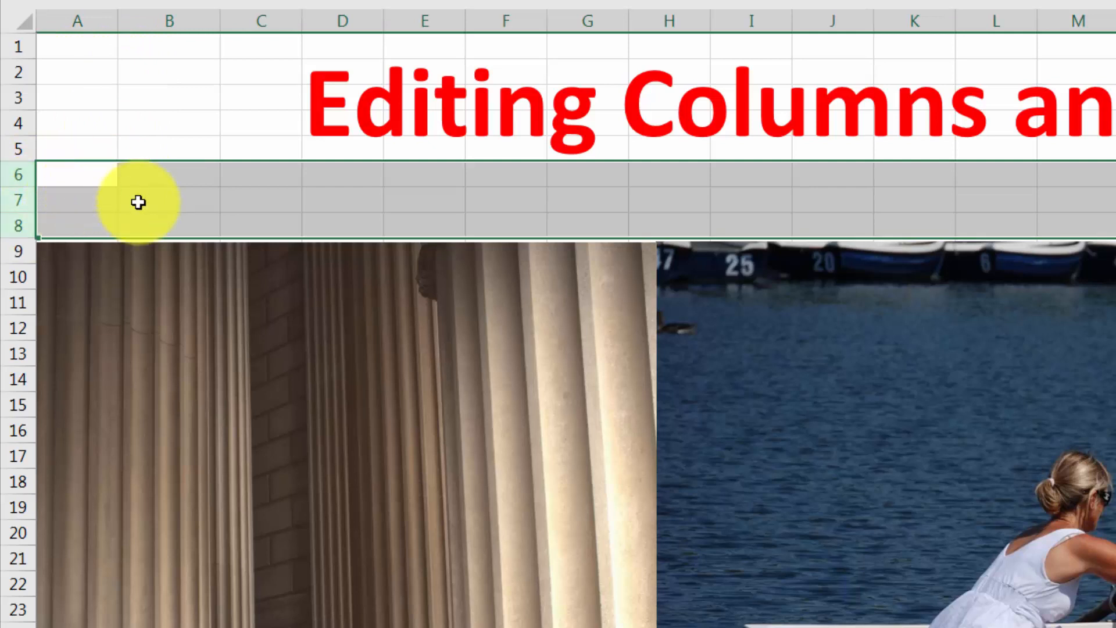
{"action": "left_click", "coordinate": [78, 181]}
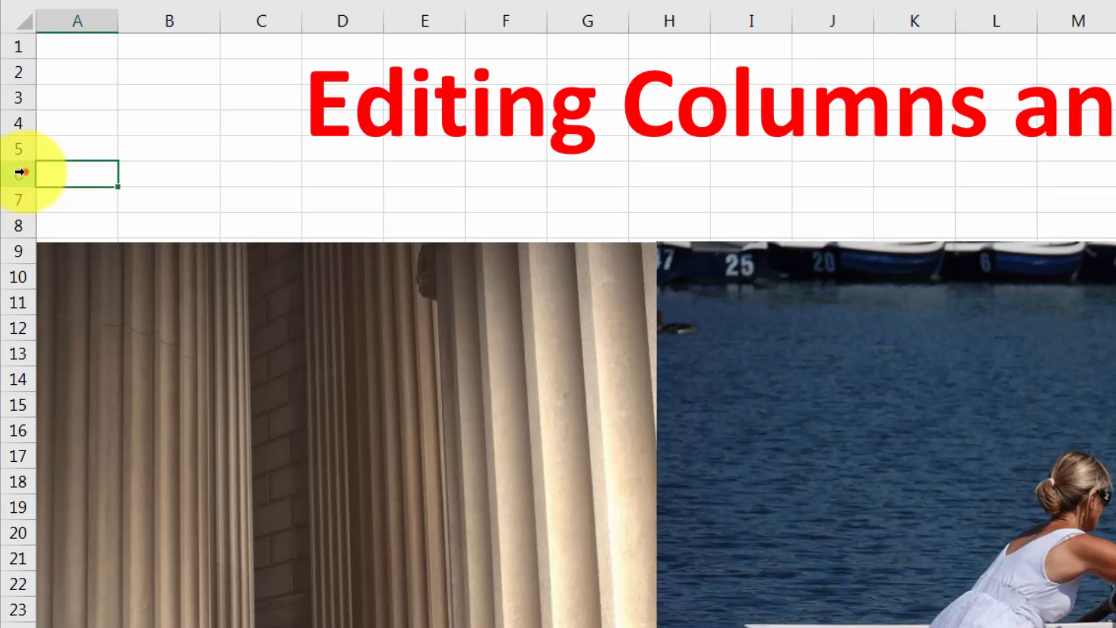
{"action": "left_click", "coordinate": [20, 172]}
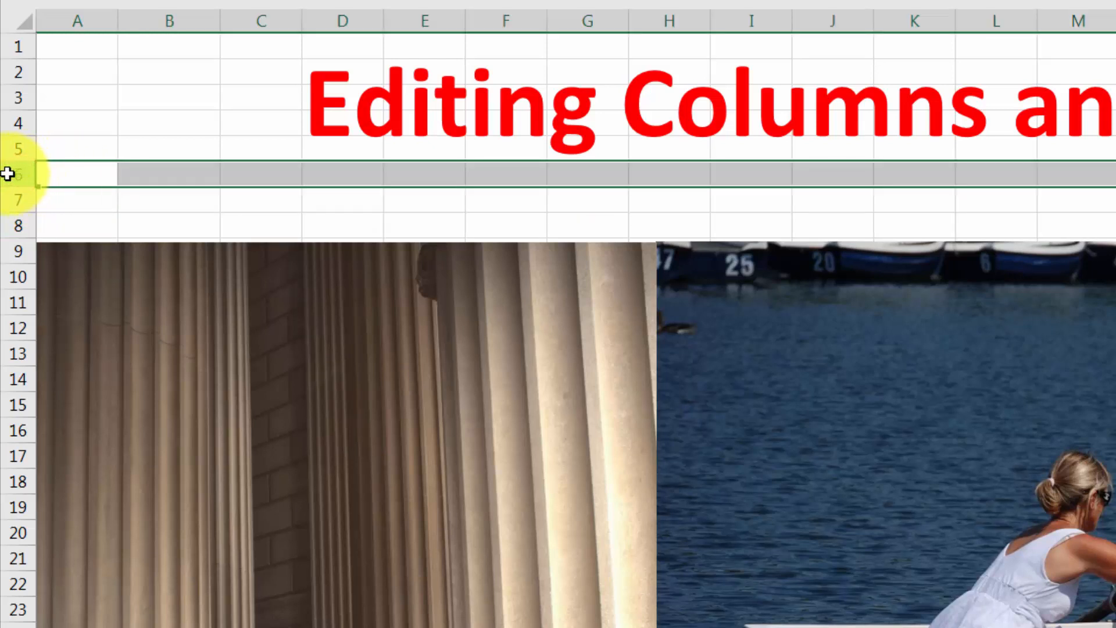
{"action": "left_click_drag", "start_coordinate": [13, 177], "coordinate": [10, 221]}
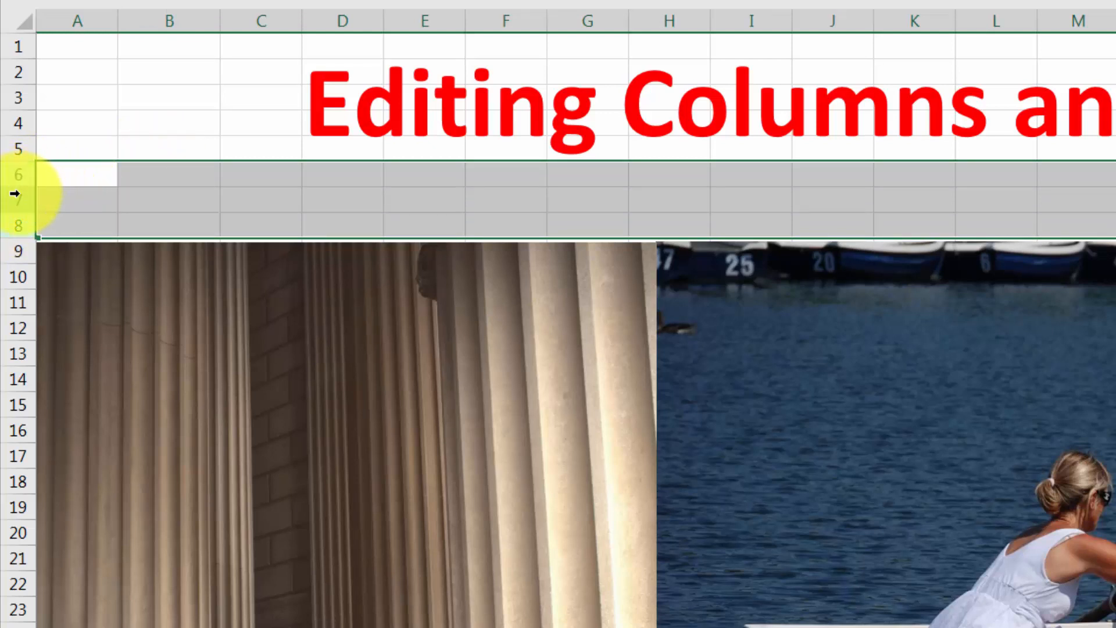
{"action": "left_click_drag", "start_coordinate": [18, 187], "coordinate": [21, 217]}
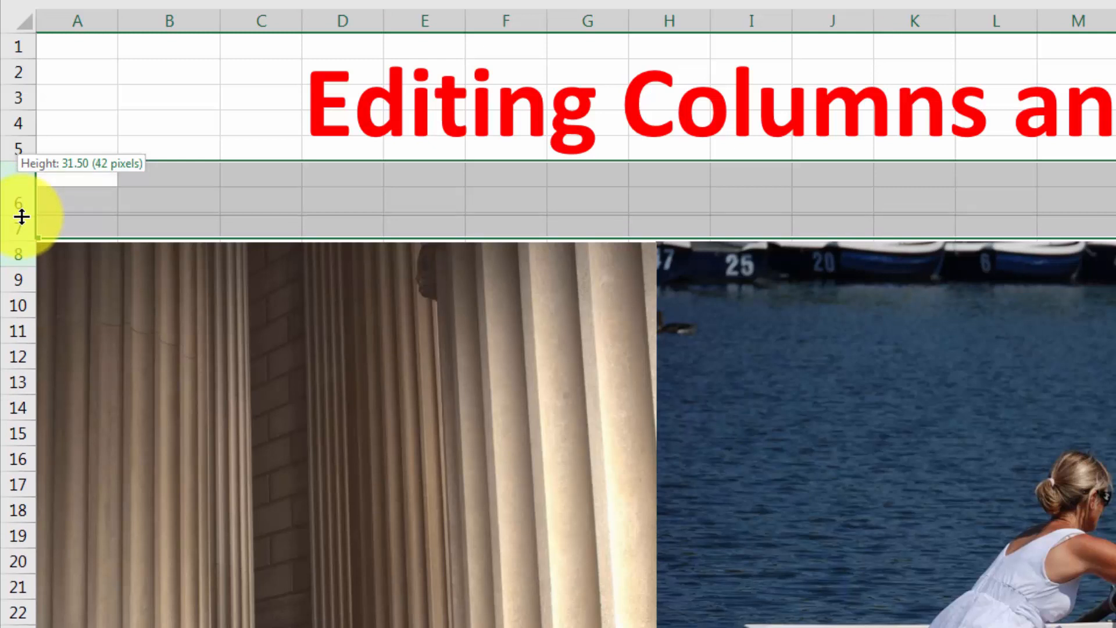
{"action": "left_click_drag", "start_coordinate": [21, 217], "coordinate": [21, 216]}
{"action": "left_click", "coordinate": [87, 184]}
Check rows 6, 7 and 8 individually, and reduce the height of all three together to about 1.3 times that of the other rows
{"action": "left_click", "coordinate": [17, 182]}
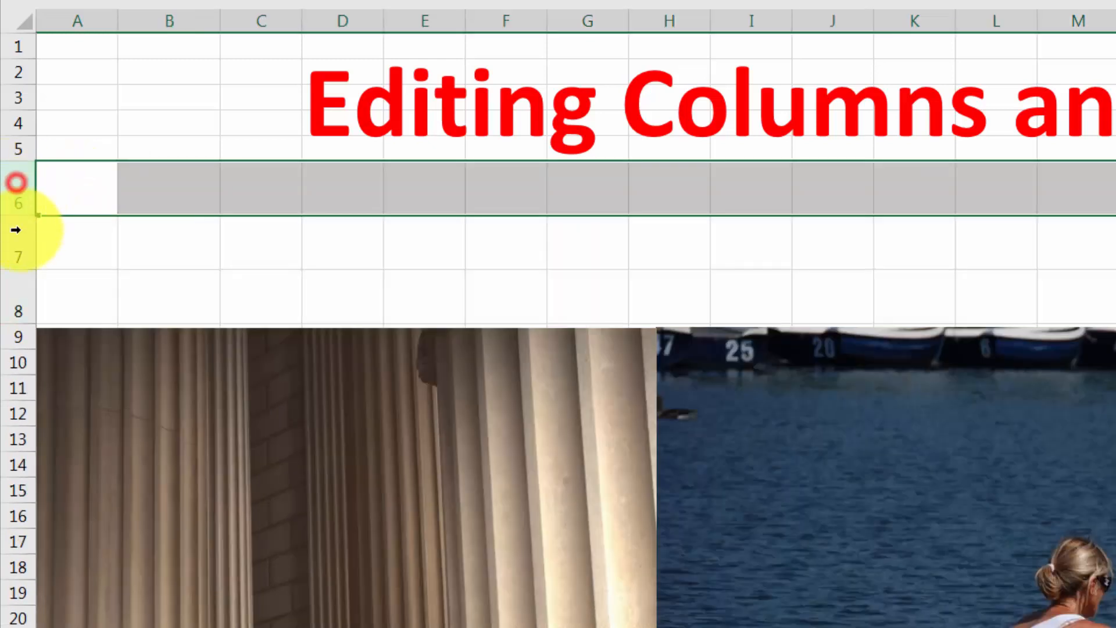
{"action": "left_click", "coordinate": [16, 229]}
{"action": "left_click", "coordinate": [20, 293]}
{"action": "left_click_drag", "start_coordinate": [24, 182], "coordinate": [16, 301]}
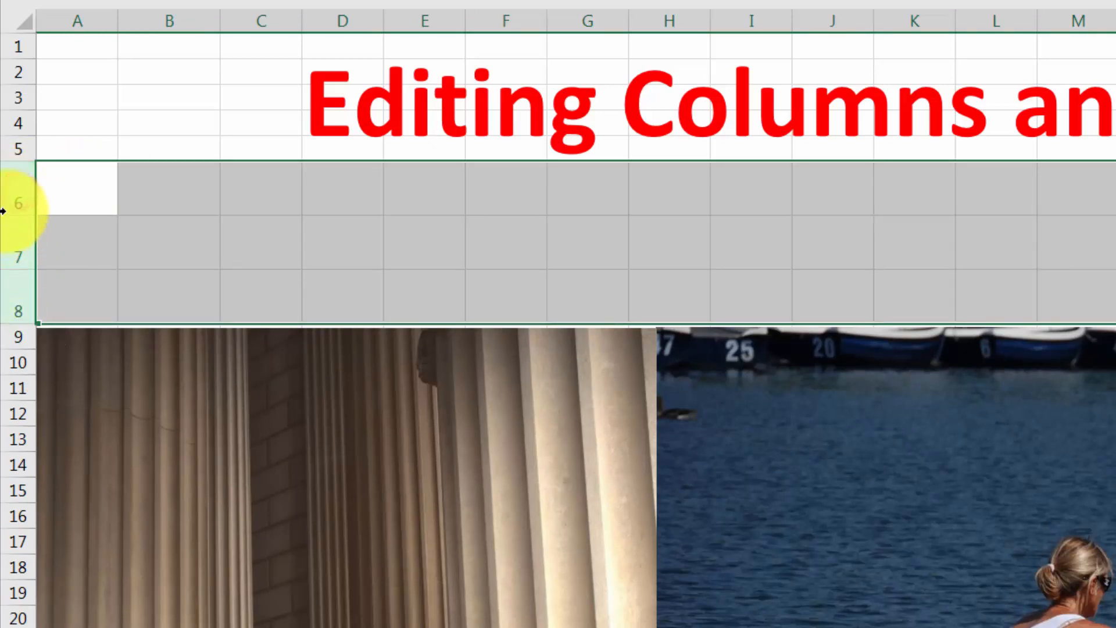
{"action": "left_click_drag", "start_coordinate": [16, 215], "coordinate": [18, 194]}
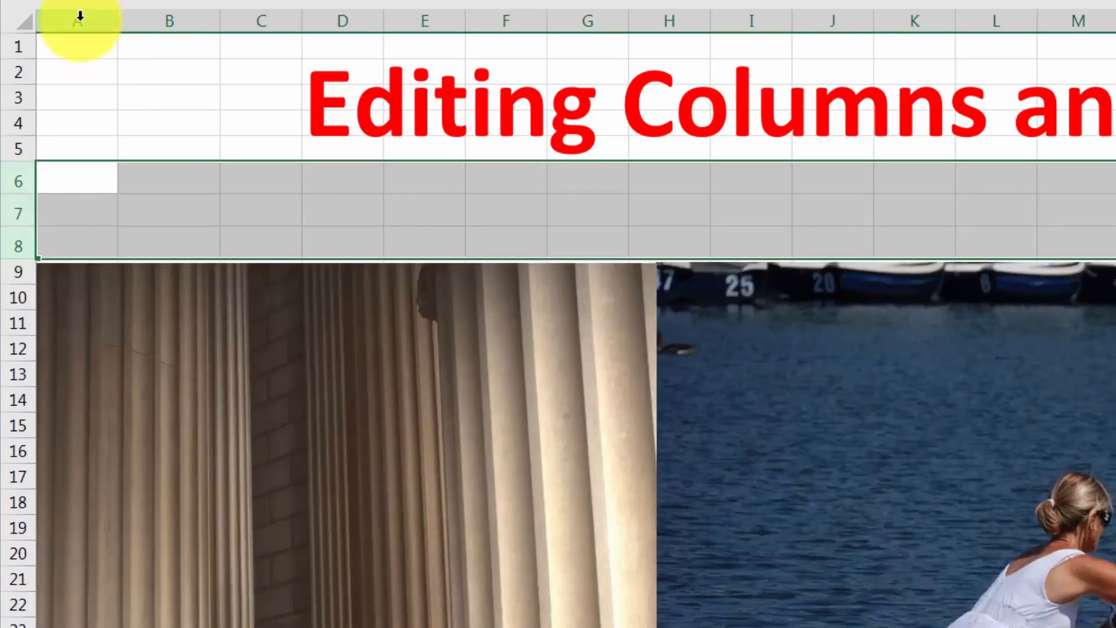
Widen columns A to D together to nearly twice the default width, and narrow them to about the width of the other columns
{"action": "left_click_drag", "start_coordinate": [81, 17], "coordinate": [332, 23]}
{"action": "left_click_drag", "start_coordinate": [220, 17], "coordinate": [264, 15]}
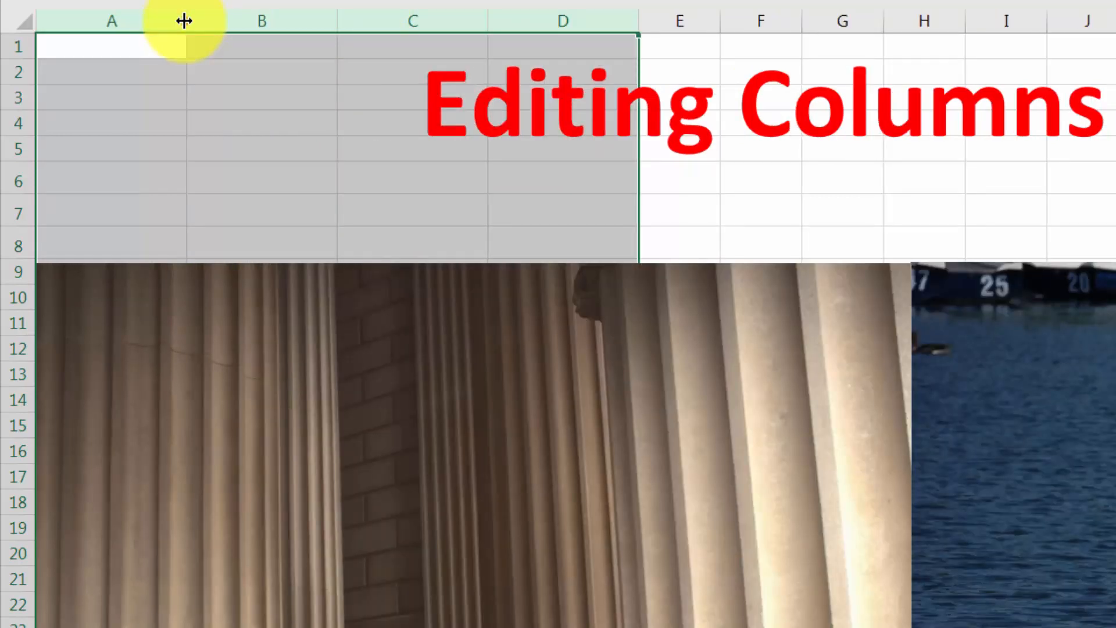
{"action": "left_click_drag", "start_coordinate": [186, 20], "coordinate": [119, 21]}
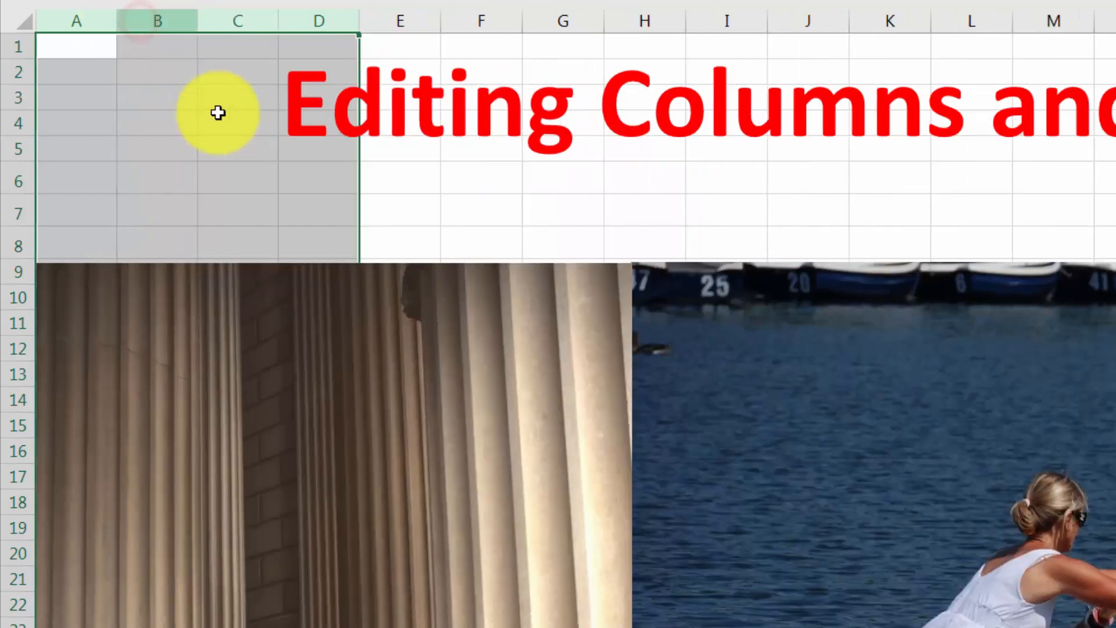
{"action": "left_click", "coordinate": [247, 142]}
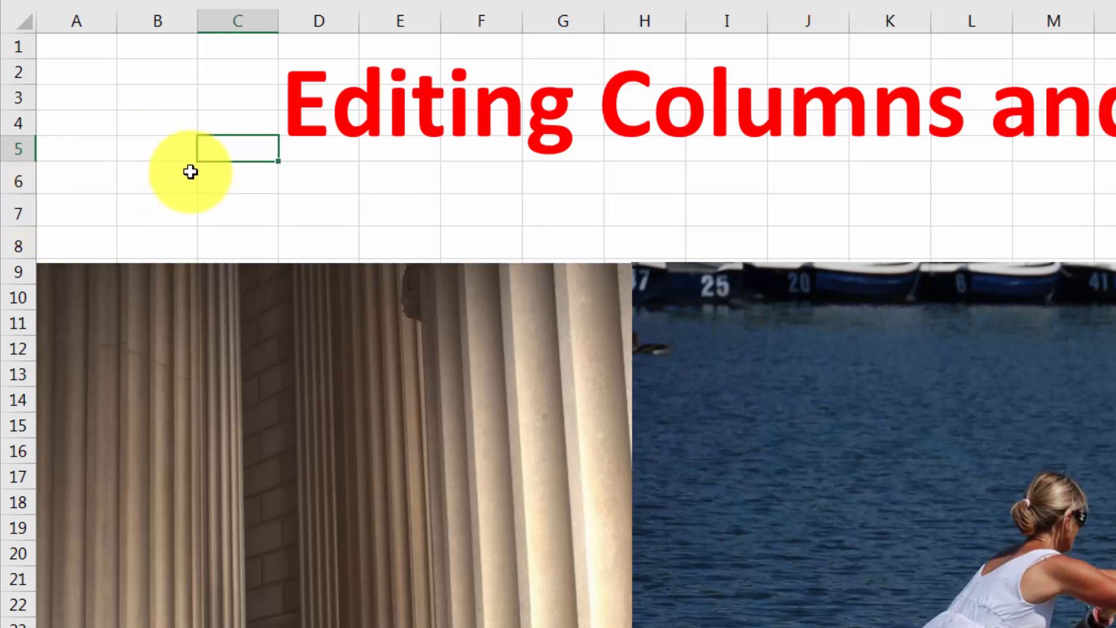
Select the block of cells B6:G8, and return to a single cell in row 7
{"action": "left_click", "coordinate": [209, 199]}
{"action": "left_click_drag", "start_coordinate": [127, 165], "coordinate": [581, 242]}
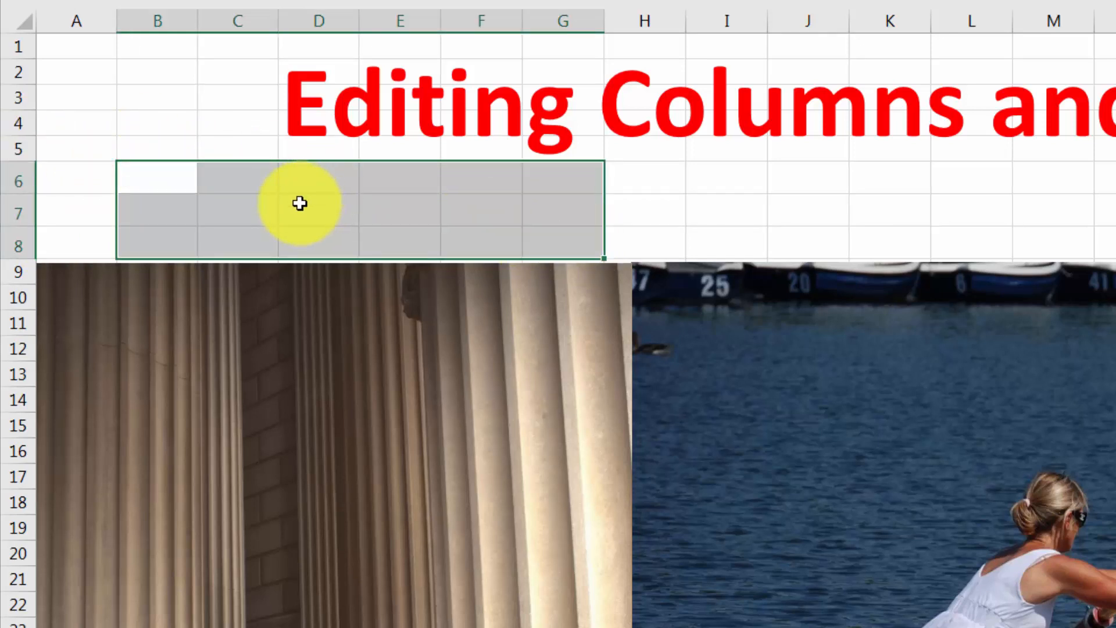
{"action": "left_click", "coordinate": [124, 216]}
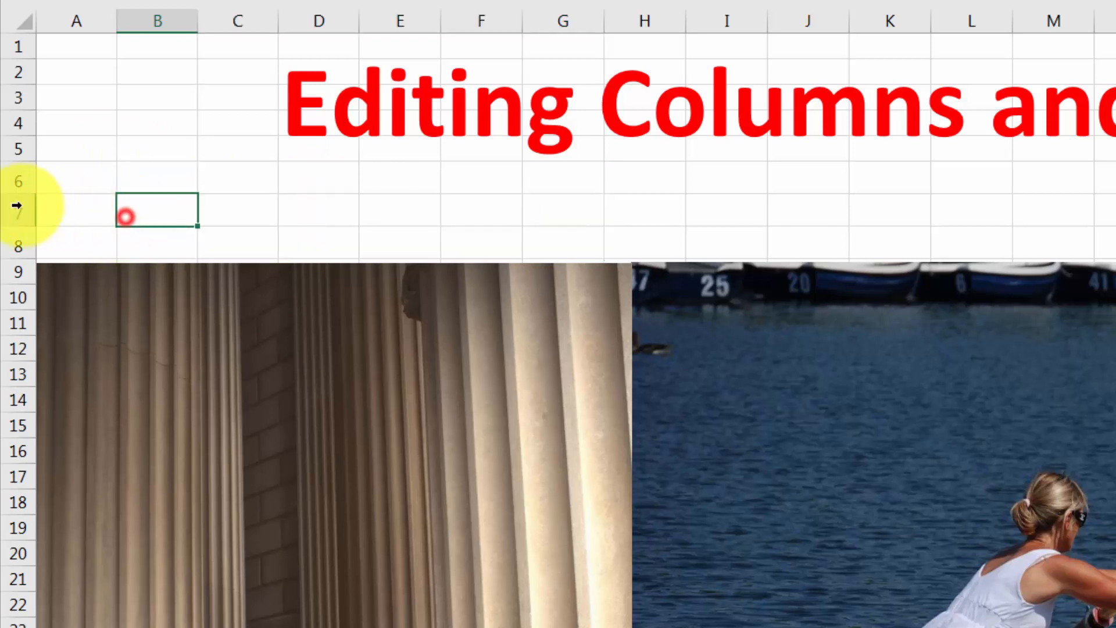
Insert four blank rows at row 7 by selecting rows 7 to 10 as a group
{"action": "left_click", "coordinate": [16, 209]}
{"action": "left_click_drag", "start_coordinate": [17, 210], "coordinate": [20, 373]}
{"action": "left_click_drag", "start_coordinate": [22, 218], "coordinate": [16, 296]}
{"action": "right_click", "coordinate": [8, 231]}
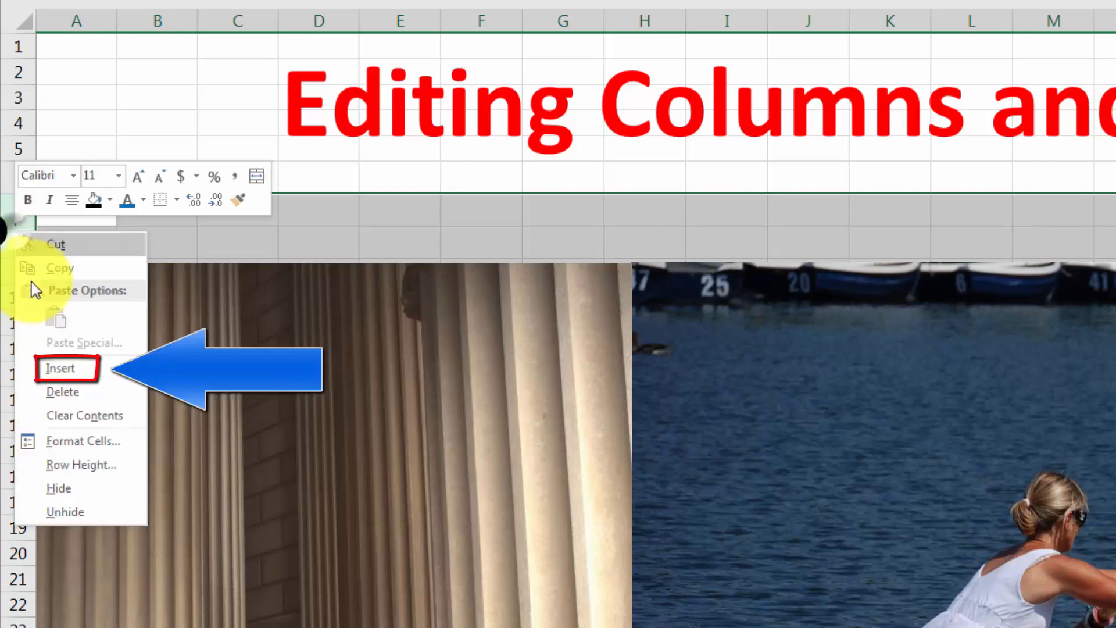
{"action": "left_click", "coordinate": [89, 362]}
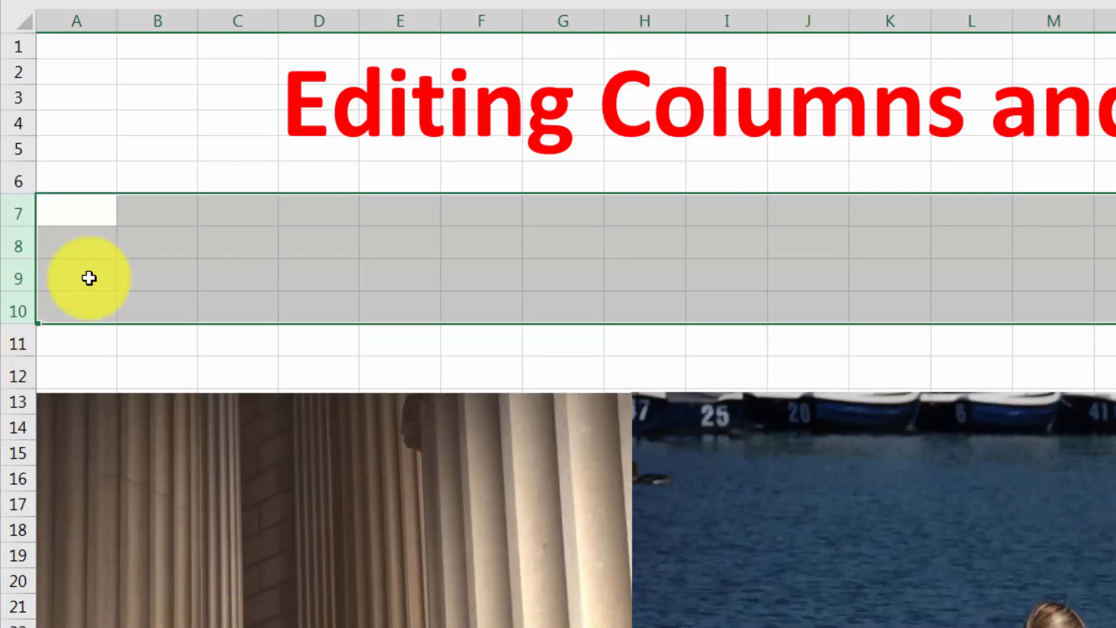
{"action": "left_click", "coordinate": [87, 236]}
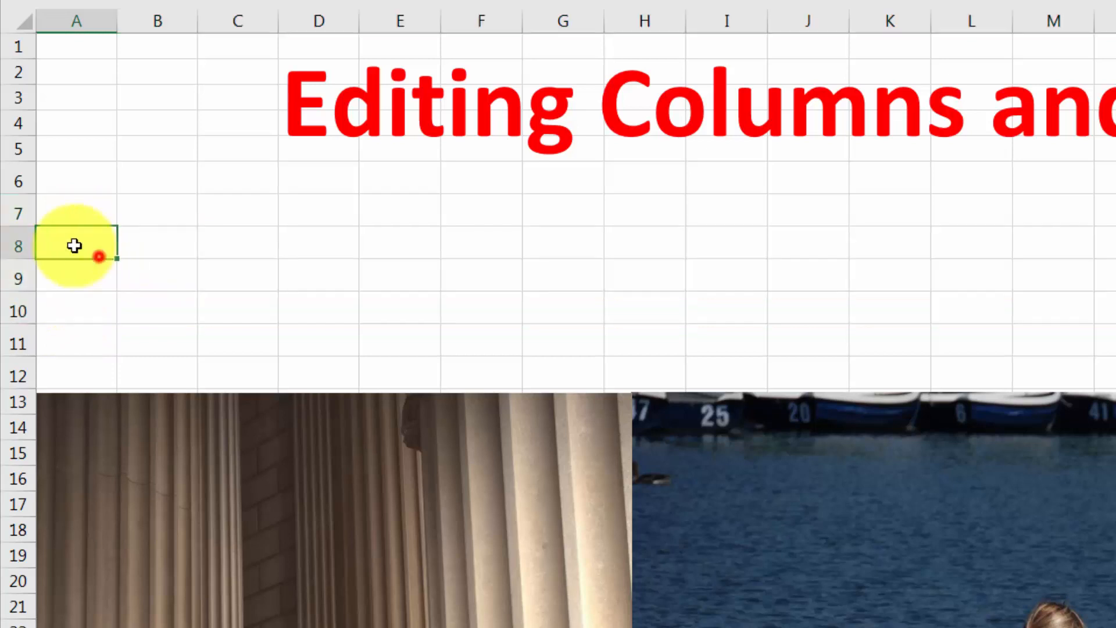
Insert one more blank row above row 7
{"action": "right_click", "coordinate": [17, 210]}
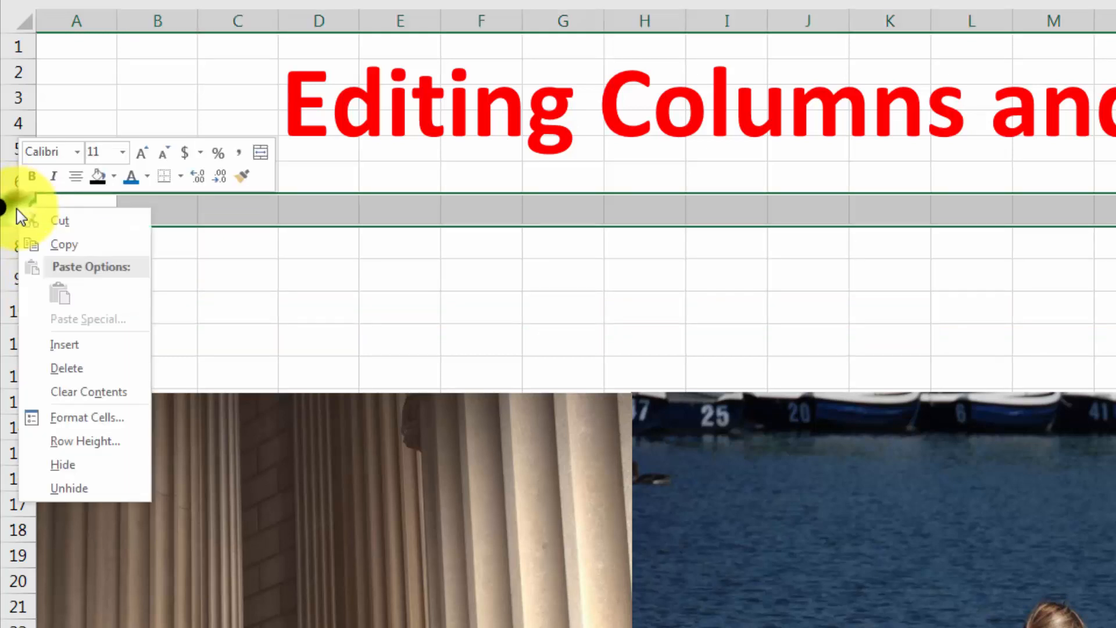
{"action": "left_click", "coordinate": [85, 347]}
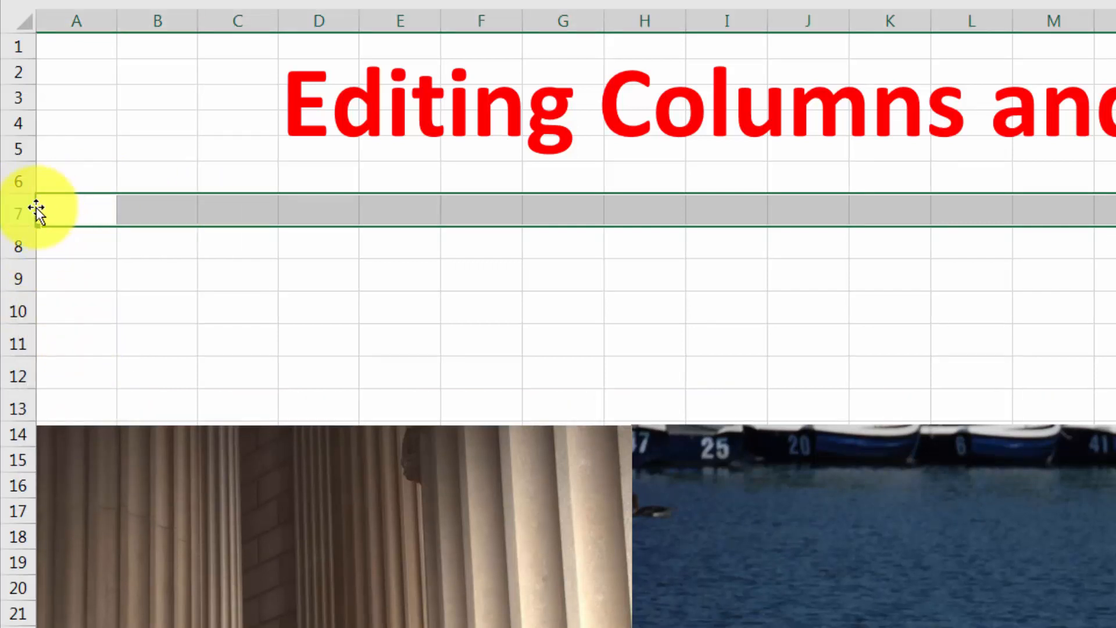
Insert two blank rows at row 7 by selecting rows 7 and 8 as a group
{"action": "left_click_drag", "start_coordinate": [22, 208], "coordinate": [18, 243]}
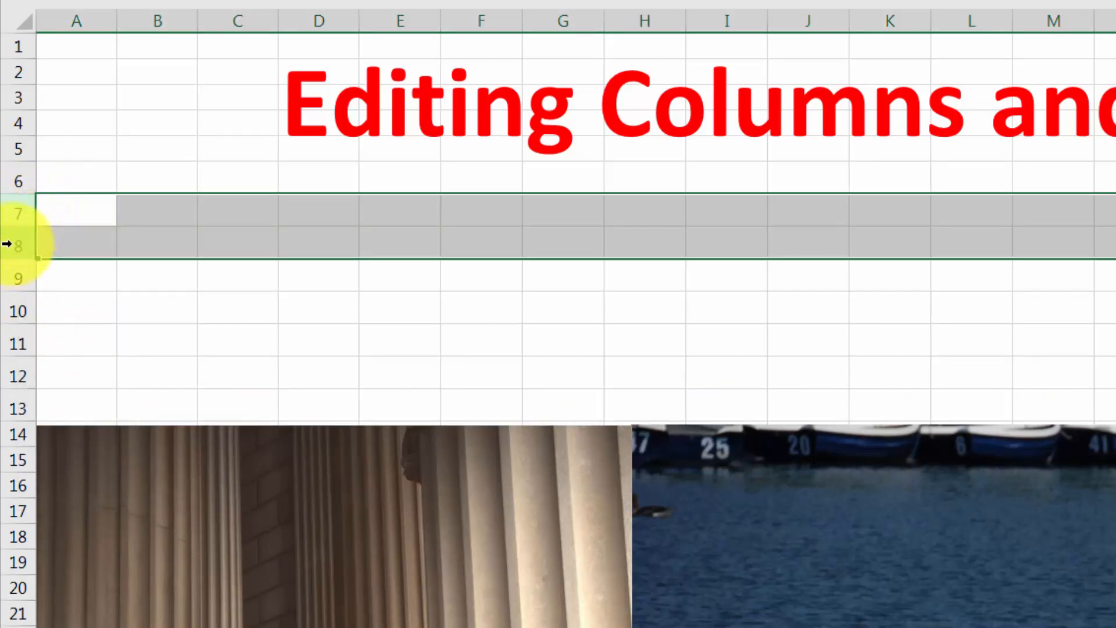
{"action": "right_click", "coordinate": [14, 247]}
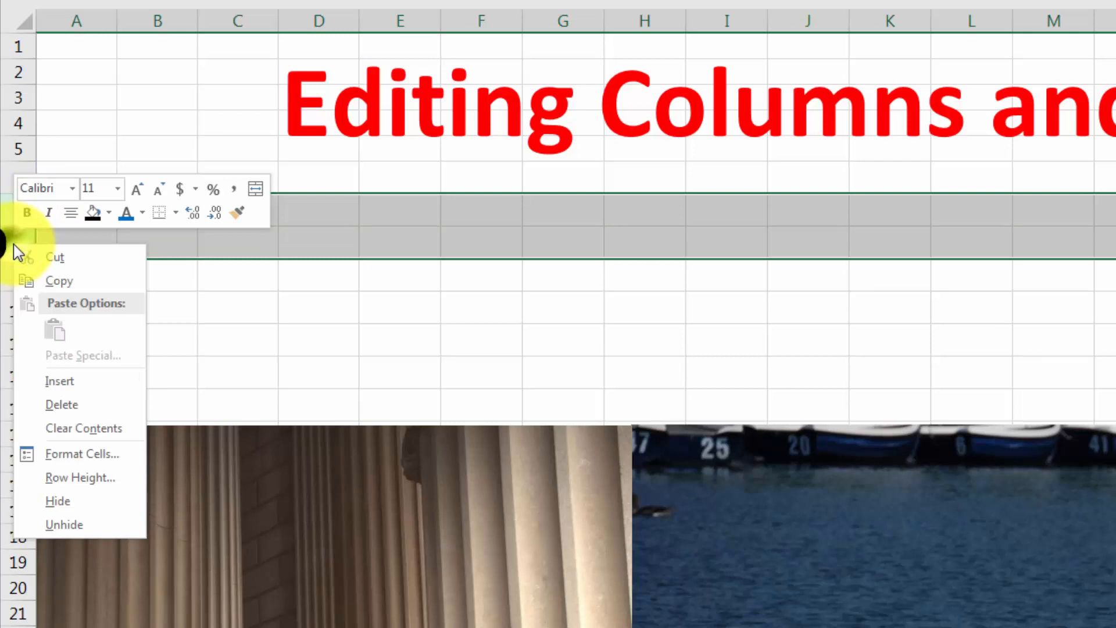
{"action": "left_click", "coordinate": [126, 378]}
{"action": "left_click", "coordinate": [80, 233]}
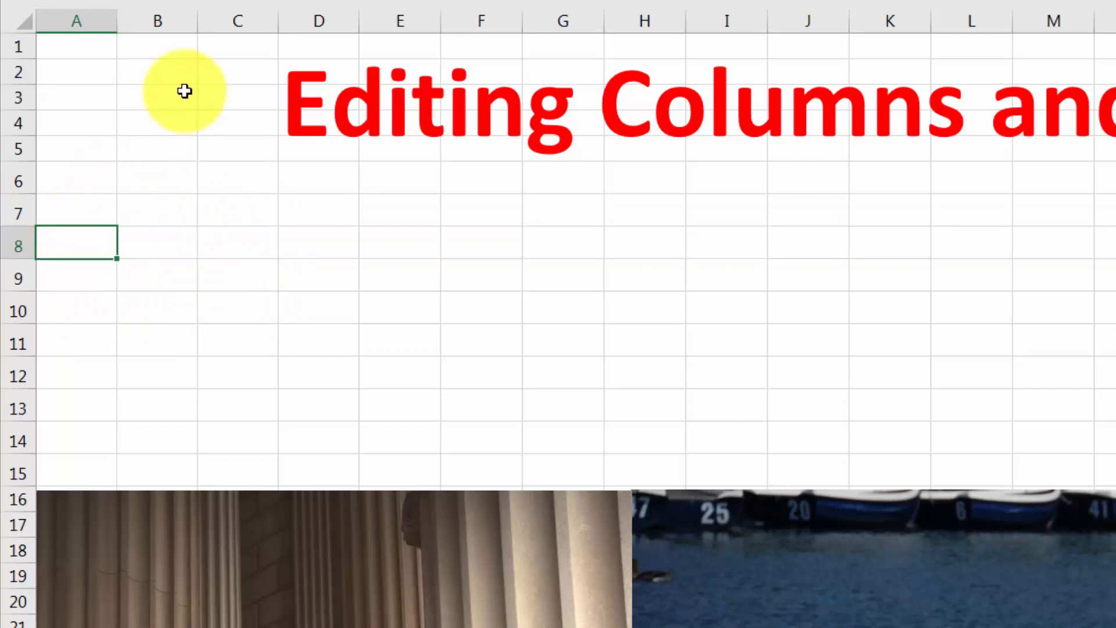
Insert one blank column at column B, and three more there by selecting columns B to D as a group
{"action": "right_click", "coordinate": [175, 20]}
{"action": "left_click", "coordinate": [233, 157]}
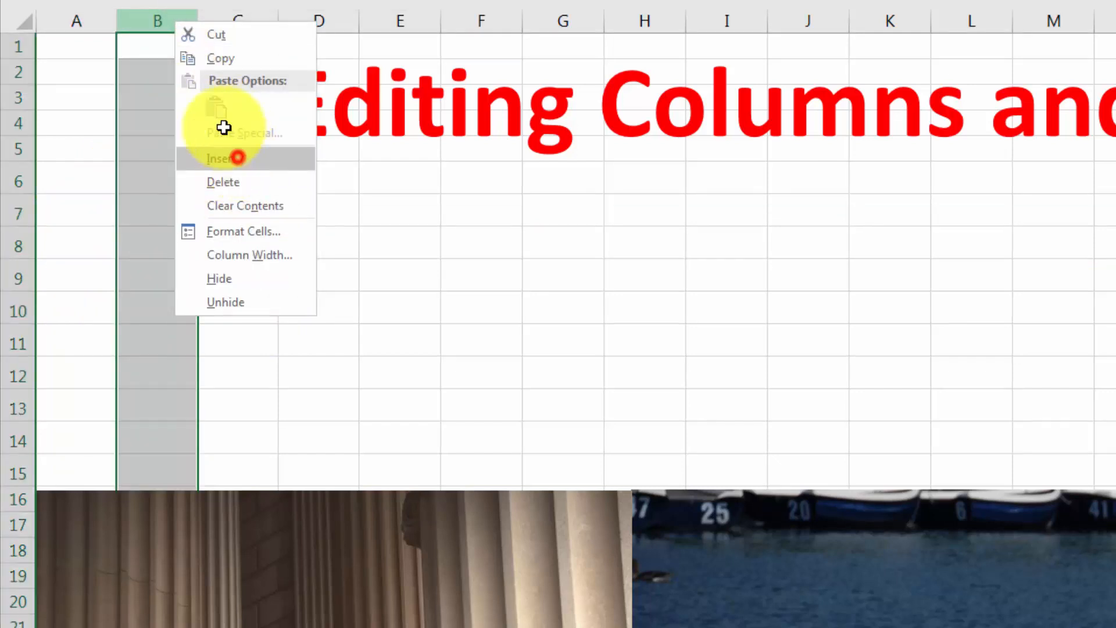
{"action": "left_click_drag", "start_coordinate": [172, 18], "coordinate": [310, 21]}
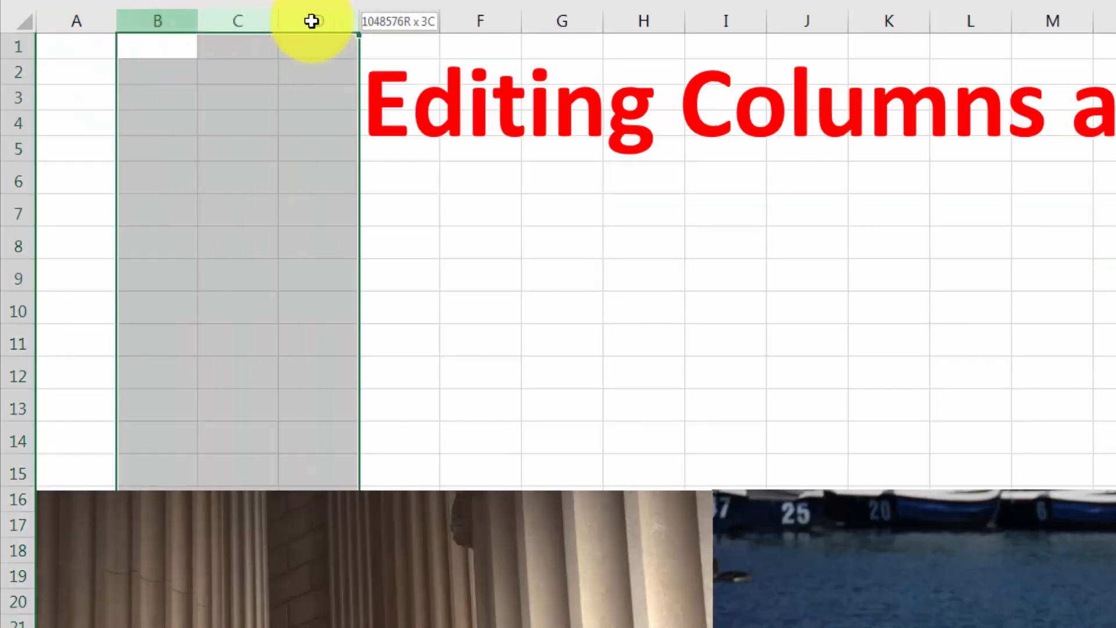
{"action": "left_click_drag", "start_coordinate": [169, 21], "coordinate": [293, 17]}
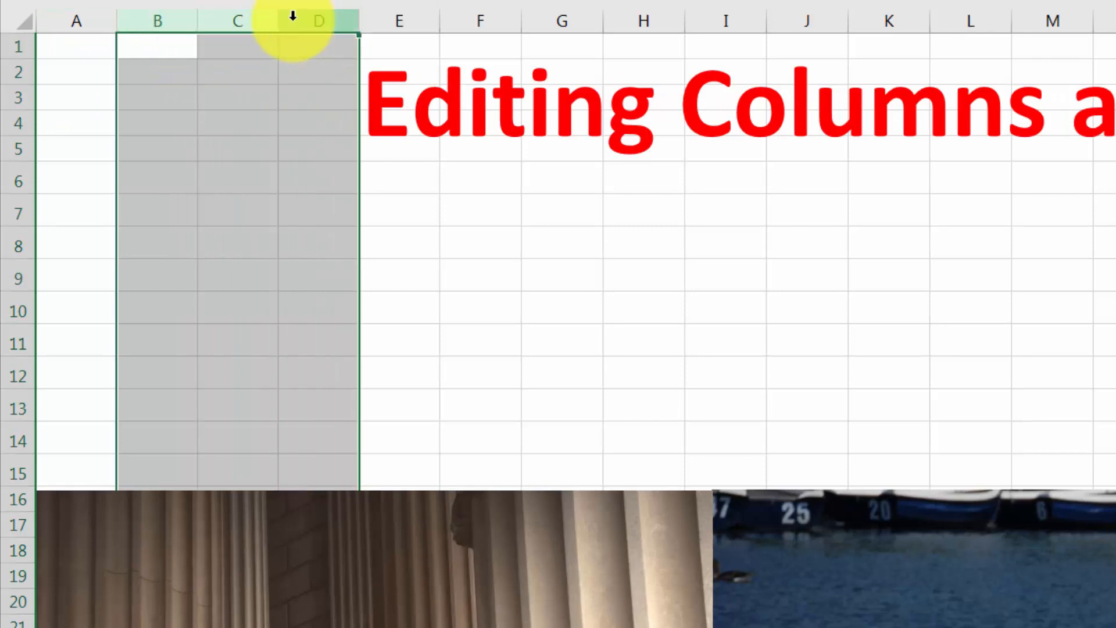
{"action": "right_click", "coordinate": [294, 16]}
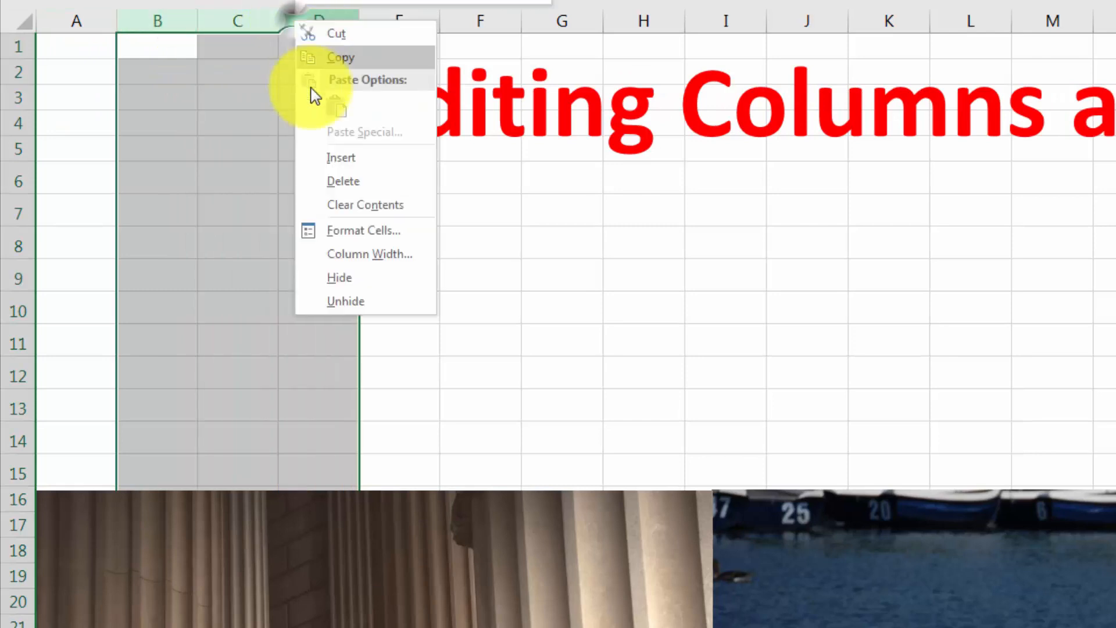
{"action": "left_click", "coordinate": [339, 162]}
{"action": "left_click", "coordinate": [157, 273]}
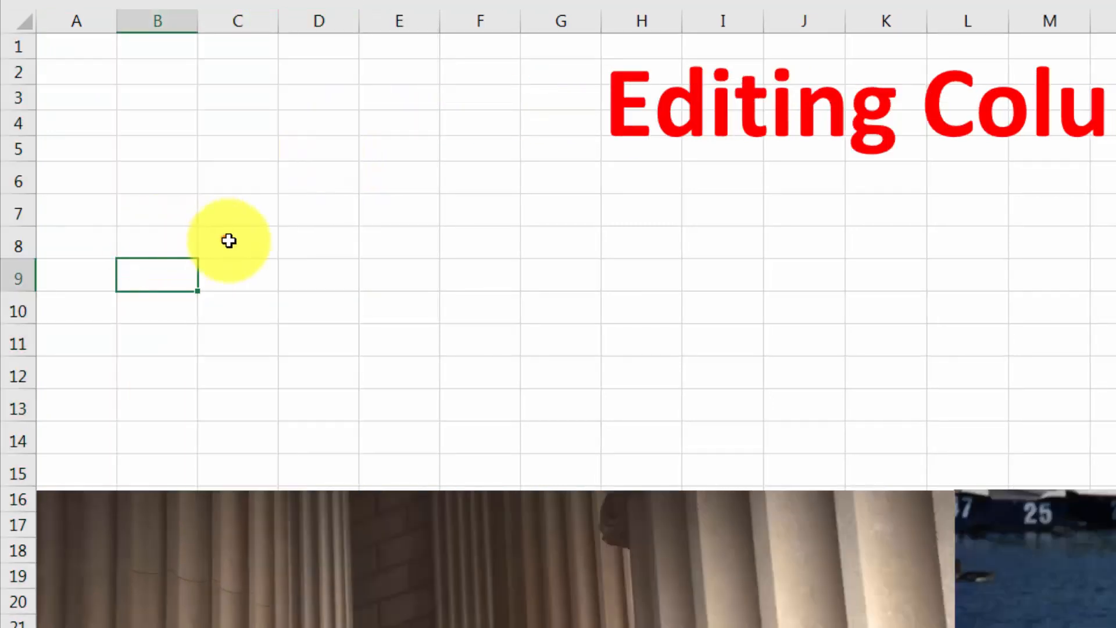
Enter the values 1, 2, 4 and 3 down cells C8 to C11, and select them
{"action": "left_click", "coordinate": [226, 240]}
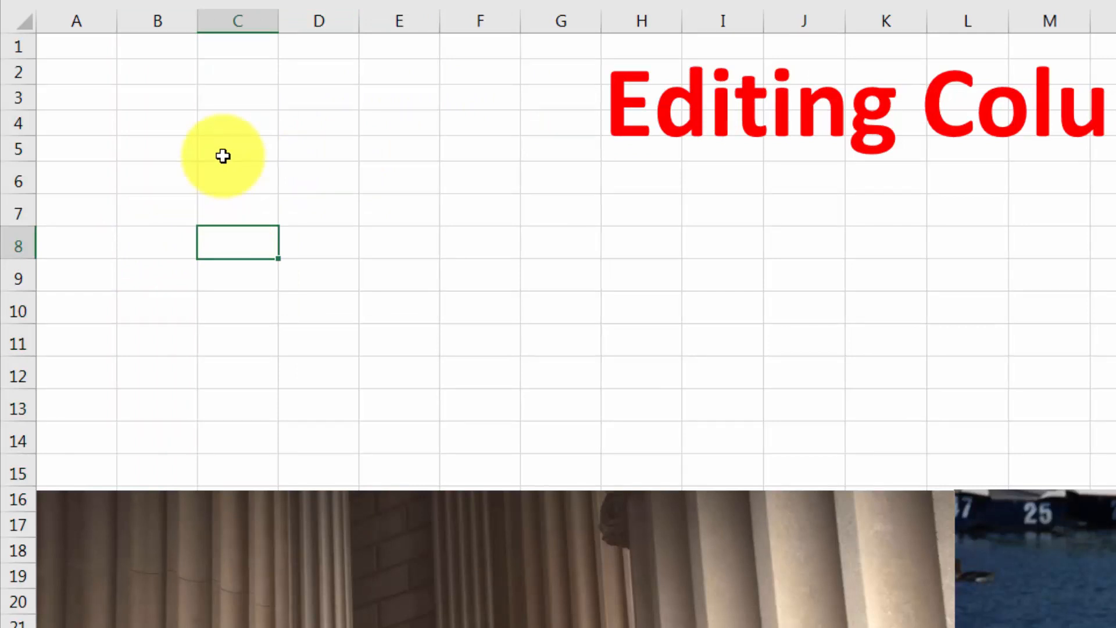
{"action": "type", "text": "1"}
{"action": "key", "text": "Return"}
{"action": "type", "text": "2"}
{"action": "key", "text": "Return"}
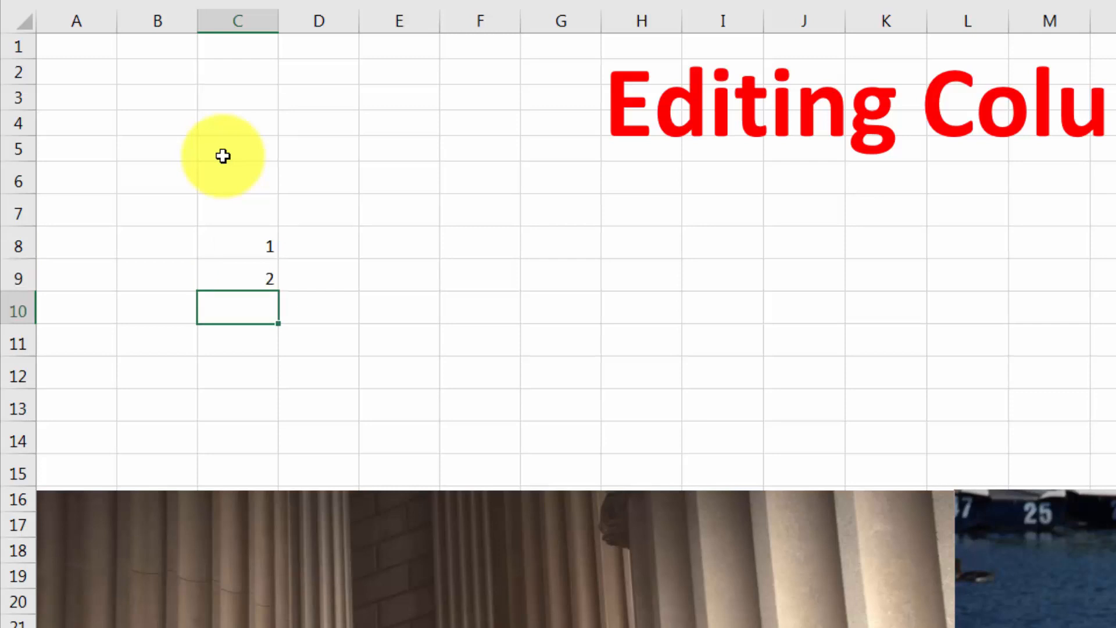
{"action": "type", "text": "4"}
{"action": "key", "text": "Return"}
{"action": "type", "text": "3"}
{"action": "key", "text": "Return"}
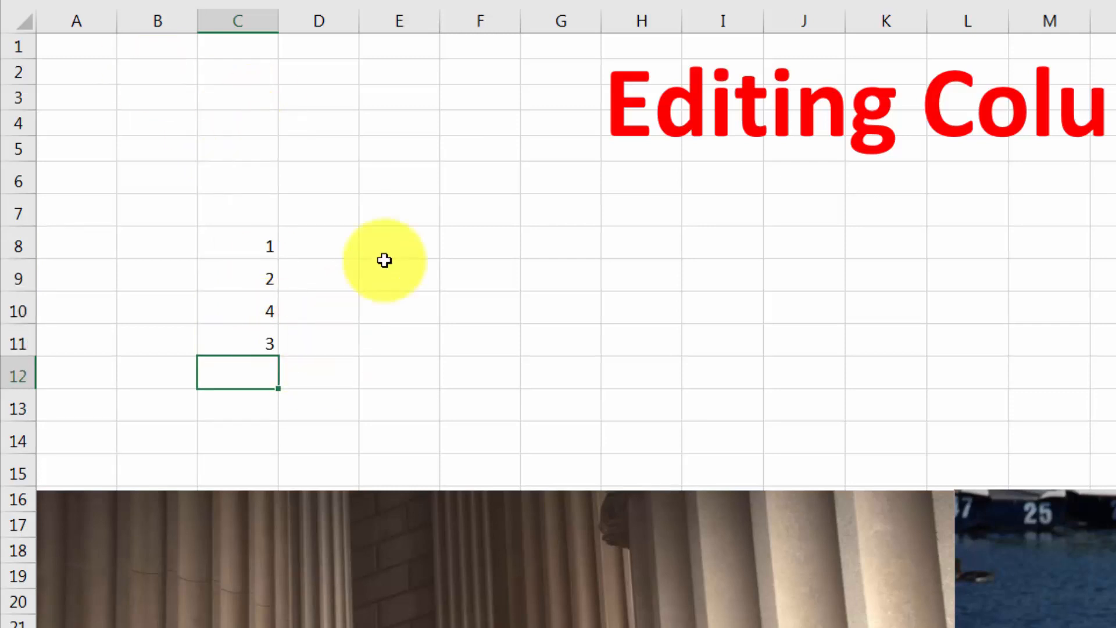
{"action": "left_click_drag", "start_coordinate": [252, 248], "coordinate": [266, 342]}
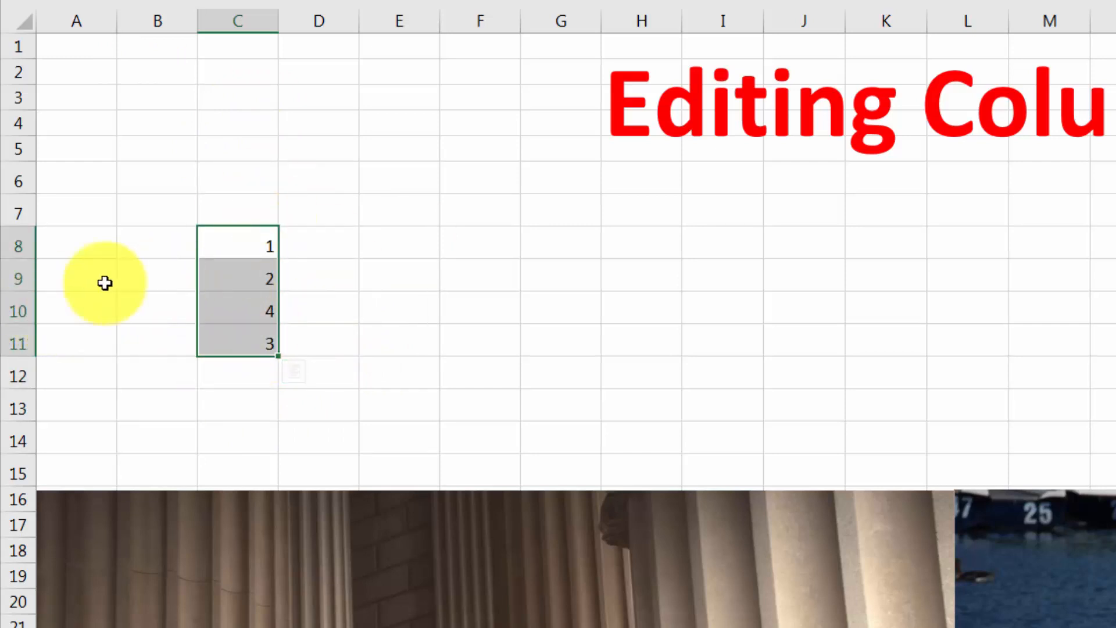
Move the whole of row 10, containing the value 4, down to row 12
{"action": "left_click", "coordinate": [62, 294]}
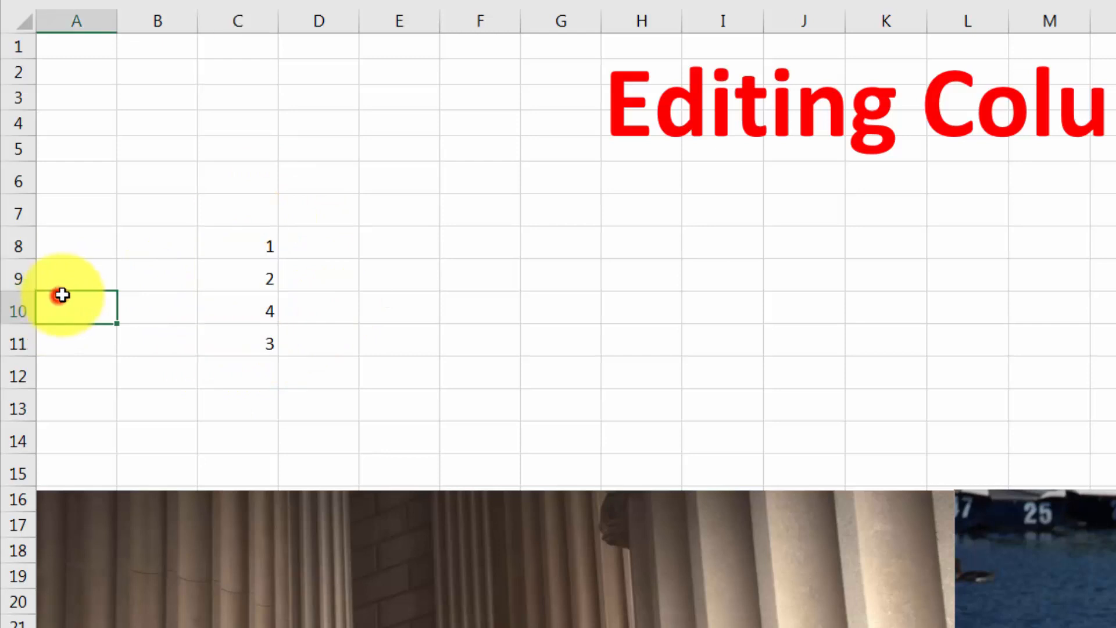
{"action": "left_click", "coordinate": [5, 308]}
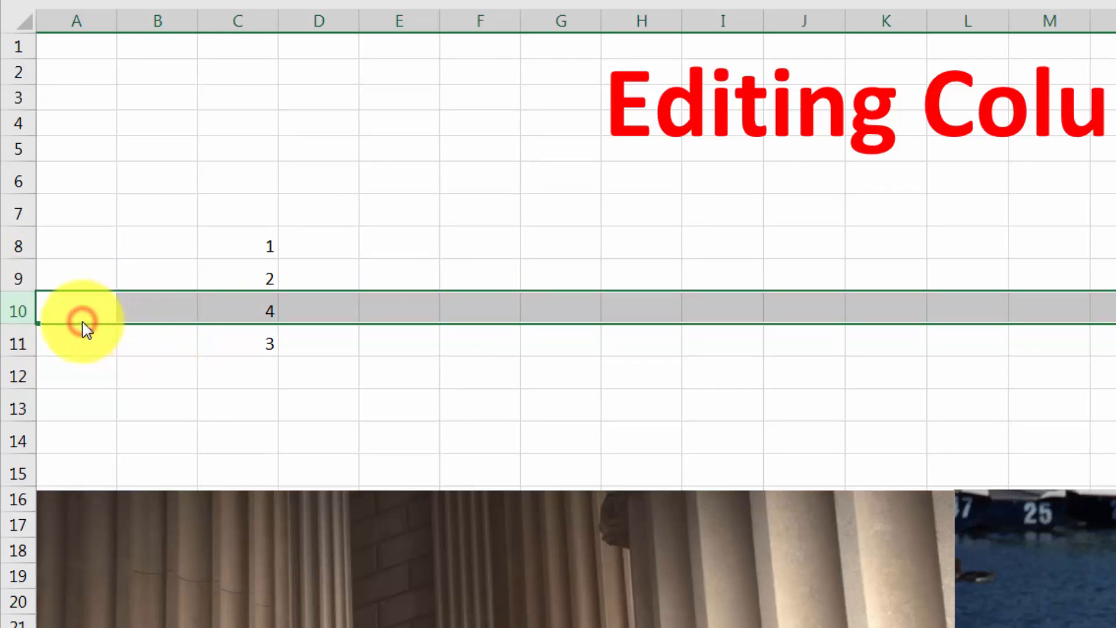
{"action": "left_click_drag", "start_coordinate": [83, 328], "coordinate": [82, 378]}
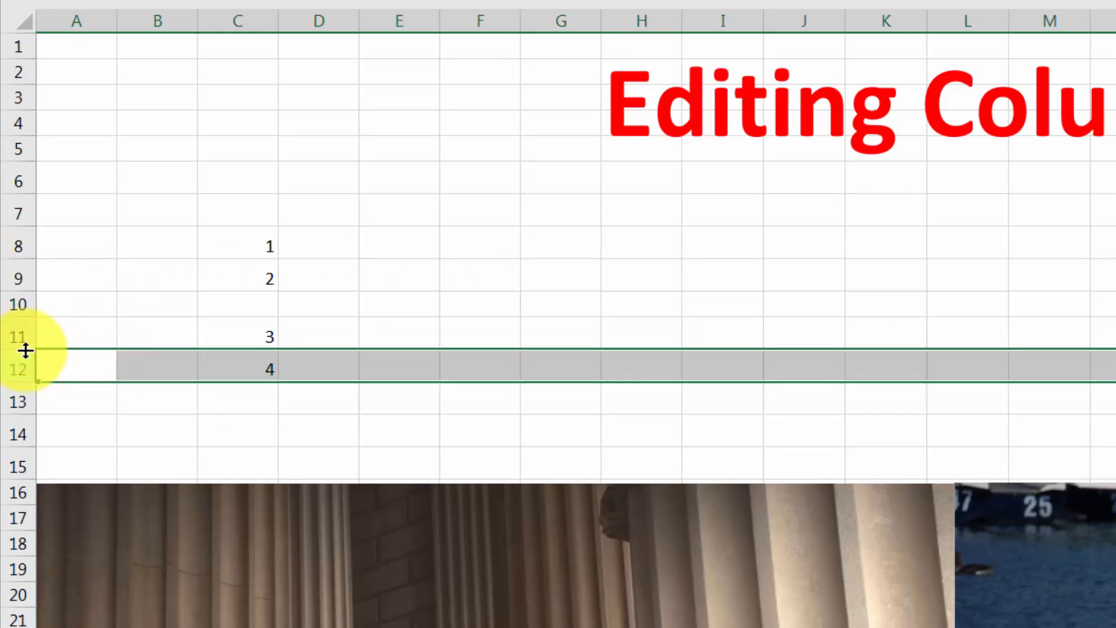
Move rows 11 and 12 together up one row to close the gap at row 10, and return to cell C8
{"action": "left_click", "coordinate": [14, 335]}
{"action": "left_click_drag", "start_coordinate": [24, 334], "coordinate": [25, 369]}
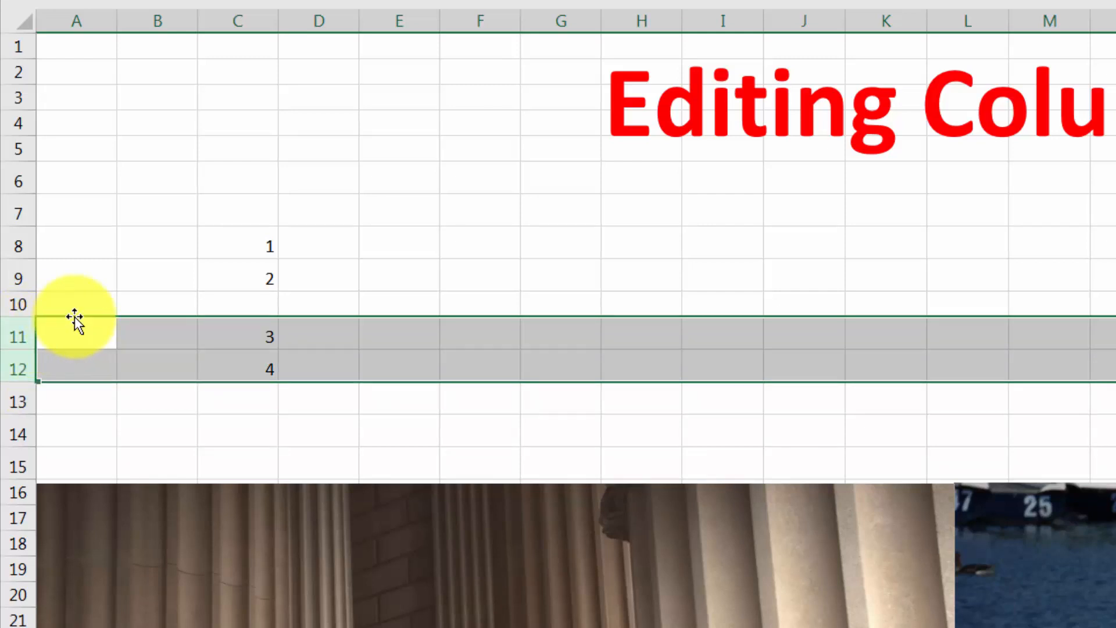
{"action": "left_click_drag", "start_coordinate": [74, 317], "coordinate": [75, 308]}
{"action": "left_click", "coordinate": [235, 271]}
{"action": "left_click_drag", "start_coordinate": [259, 249], "coordinate": [258, 335]}
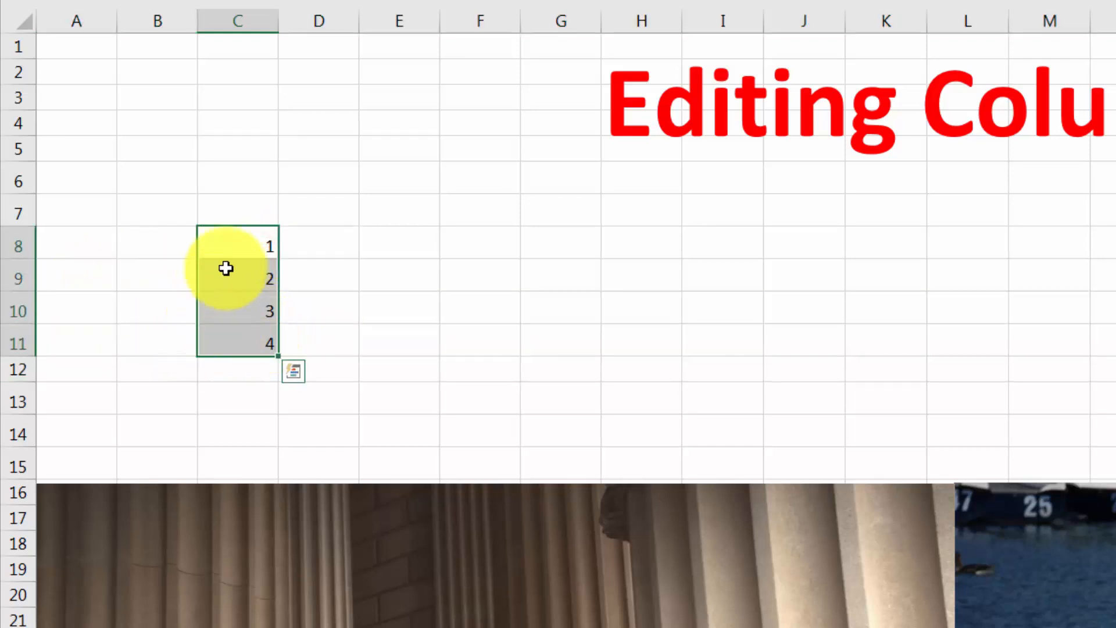
{"action": "left_click", "coordinate": [231, 241]}
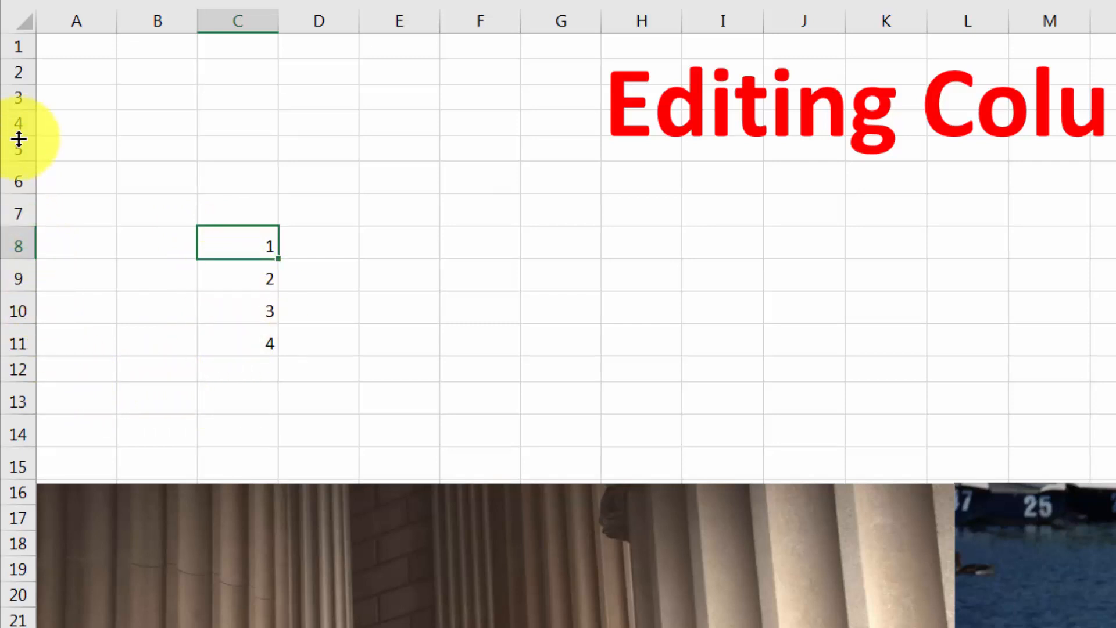
Delete the blank row 6 above the list of values
{"action": "left_click_drag", "start_coordinate": [16, 178], "coordinate": [20, 212]}
{"action": "left_click", "coordinate": [69, 179]}
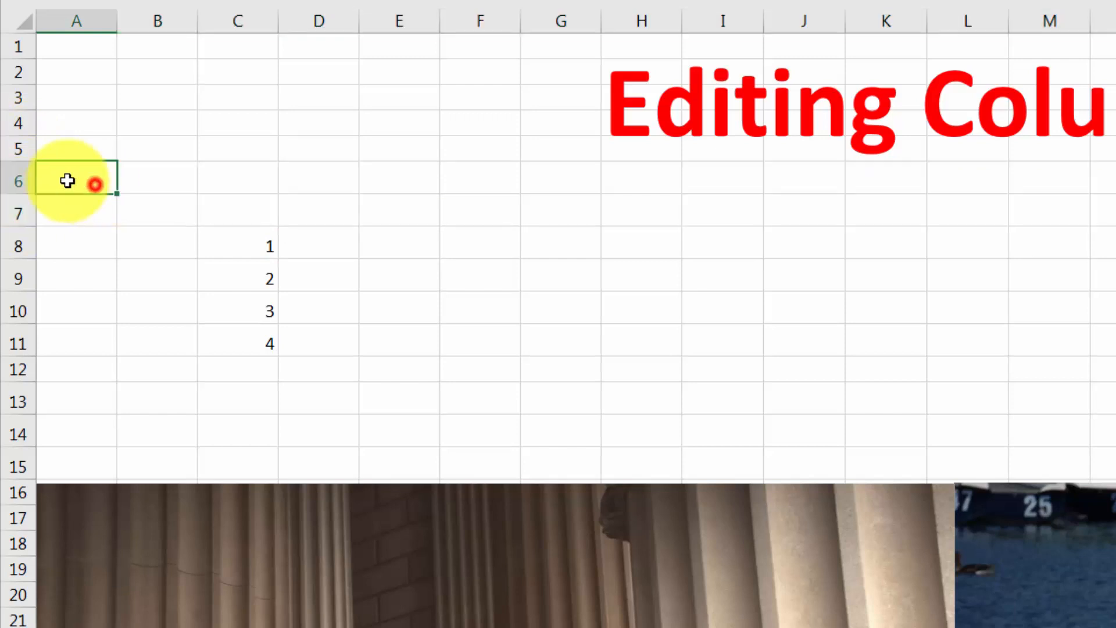
{"action": "right_click", "coordinate": [20, 176]}
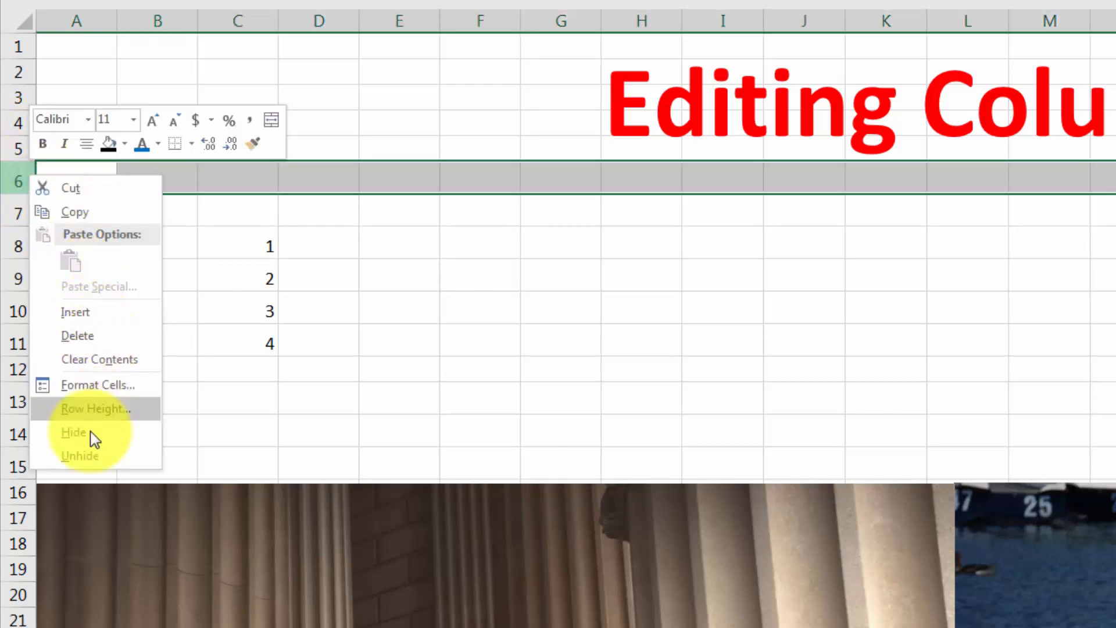
{"action": "left_click", "coordinate": [92, 336]}
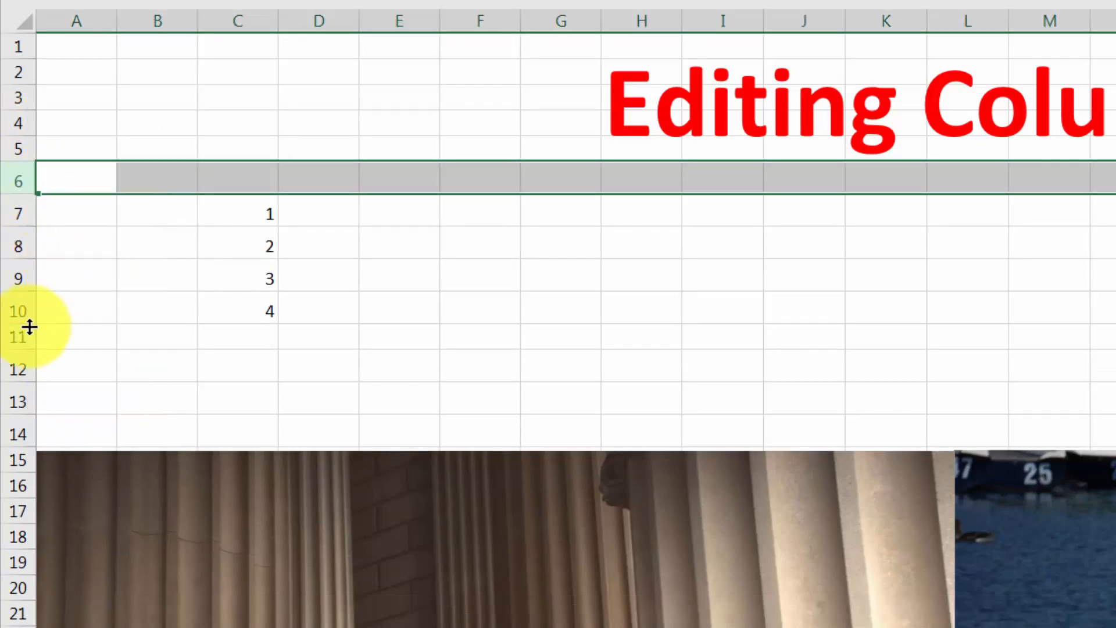
Delete the blank rows 11 and 12 together below the list of values
{"action": "left_click_drag", "start_coordinate": [26, 335], "coordinate": [28, 361]}
{"action": "right_click", "coordinate": [26, 356]}
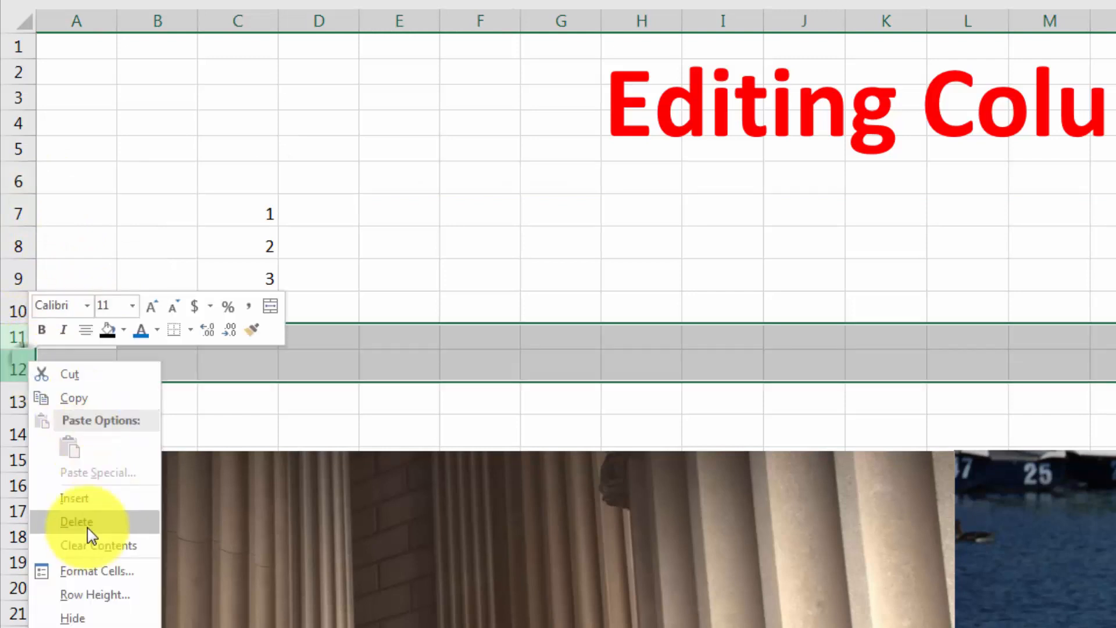
{"action": "left_click", "coordinate": [87, 528]}
{"action": "left_click", "coordinate": [120, 230]}
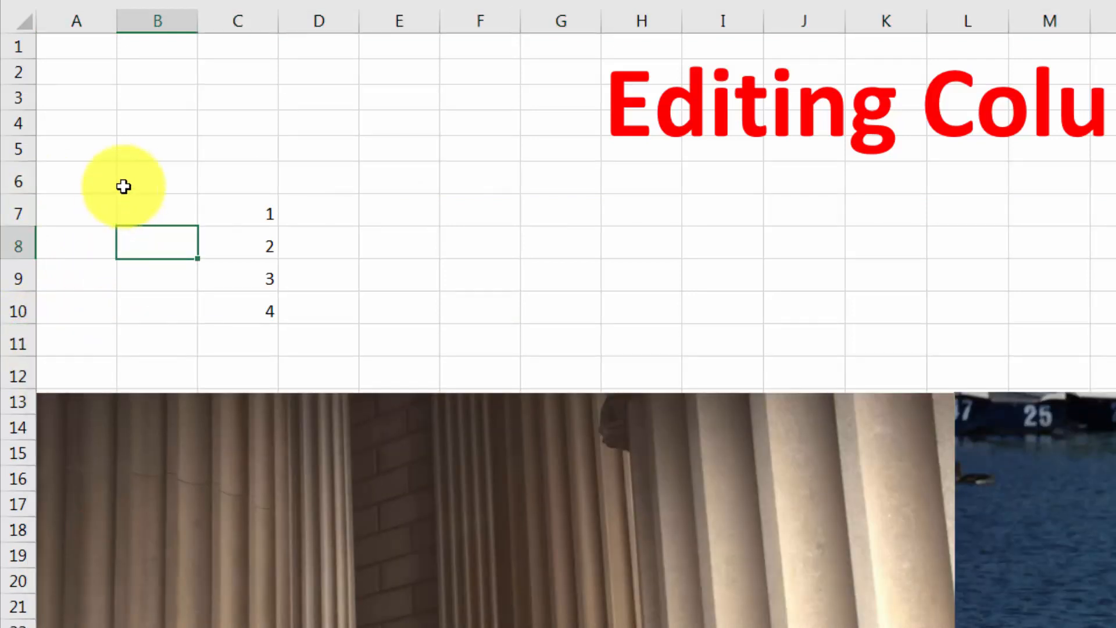
Select rows 5 to 9 as a block, and select rows 6 and 11 one at a time
{"action": "left_click", "coordinate": [12, 120]}
{"action": "left_click_drag", "start_coordinate": [13, 148], "coordinate": [25, 279]}
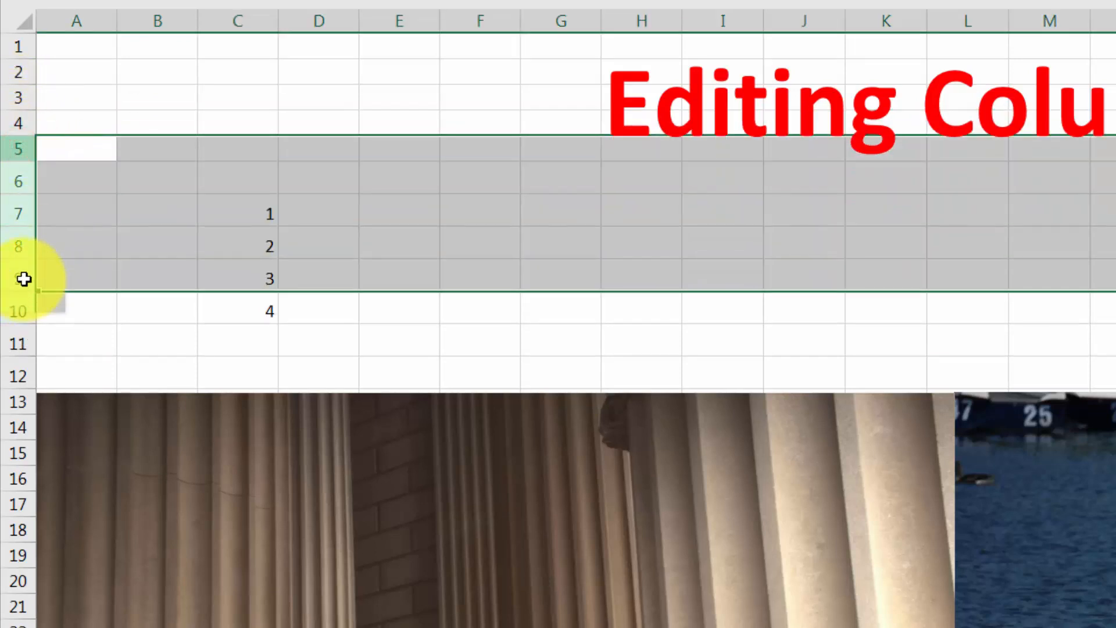
{"action": "left_click", "coordinate": [110, 167]}
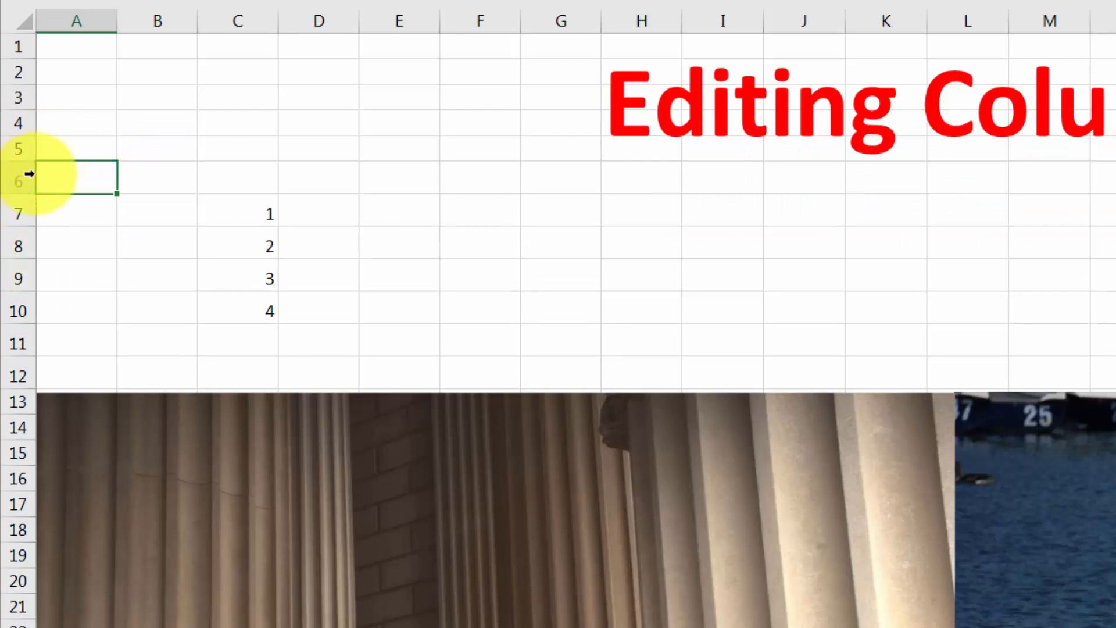
{"action": "left_click", "coordinate": [14, 175]}
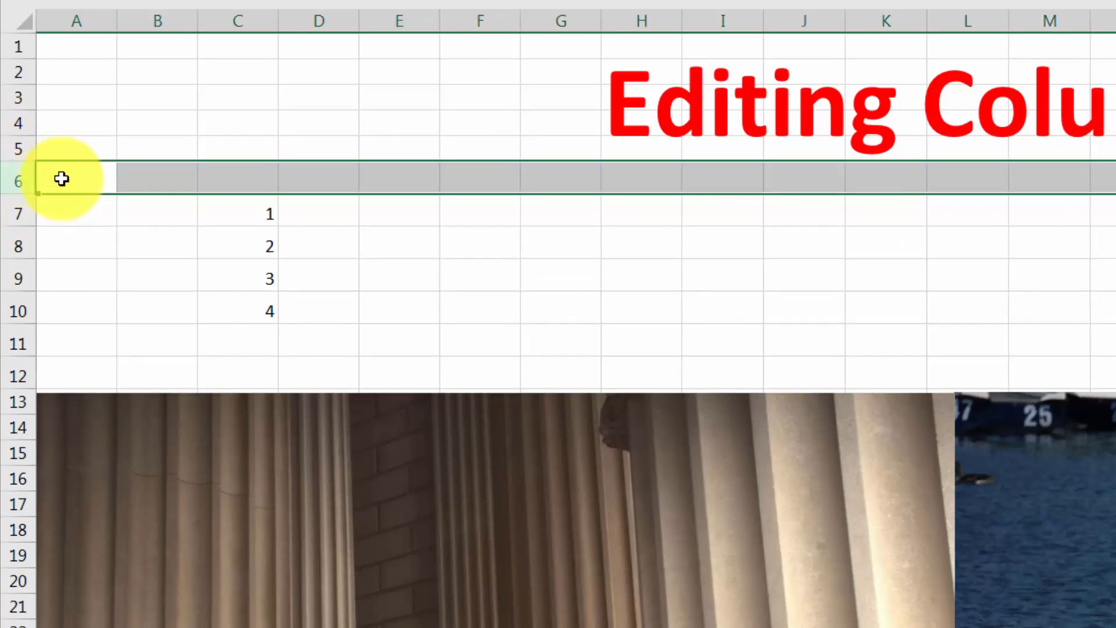
{"action": "left_click", "coordinate": [4, 332]}
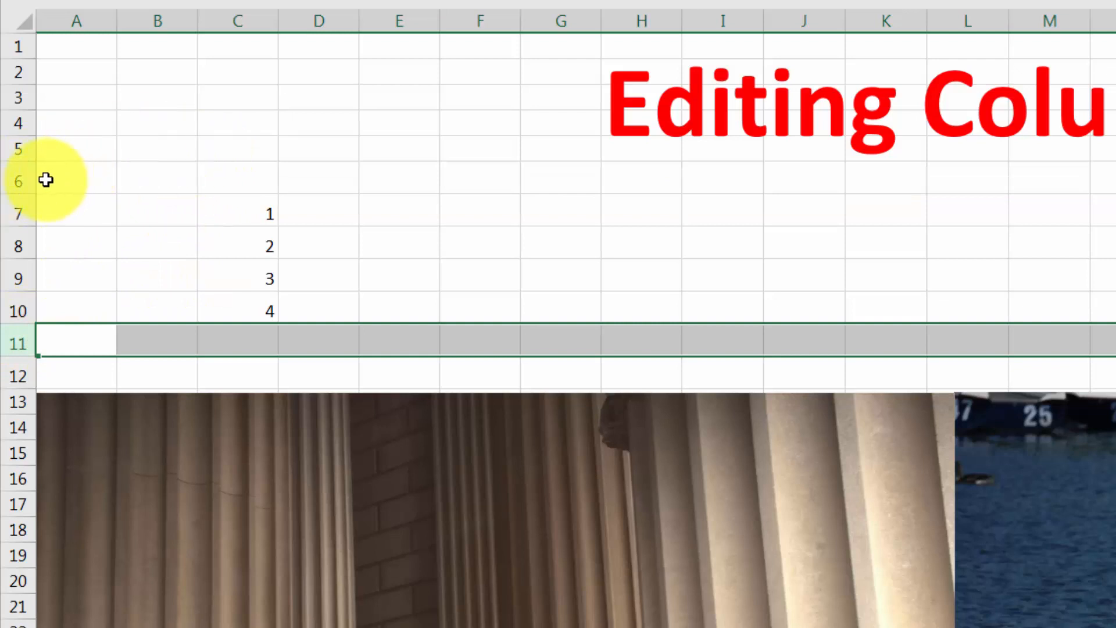
Delete the non-adjacent rows 6 and 11 together in a single operation
{"action": "left_click", "coordinate": [7, 180]}
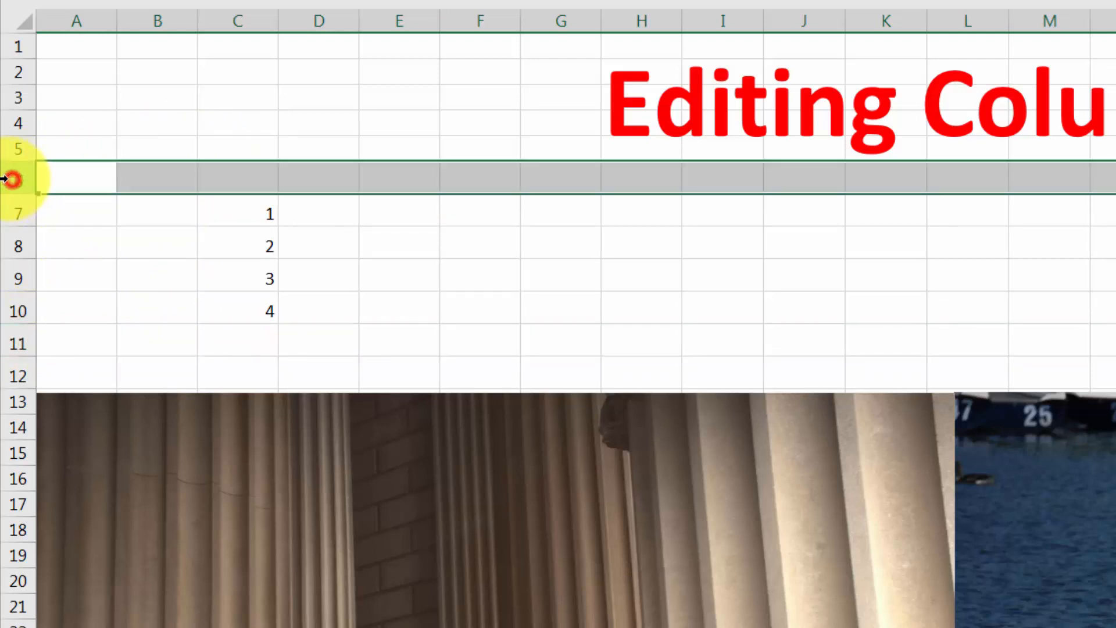
{"action": "key", "text": "ctrl"}
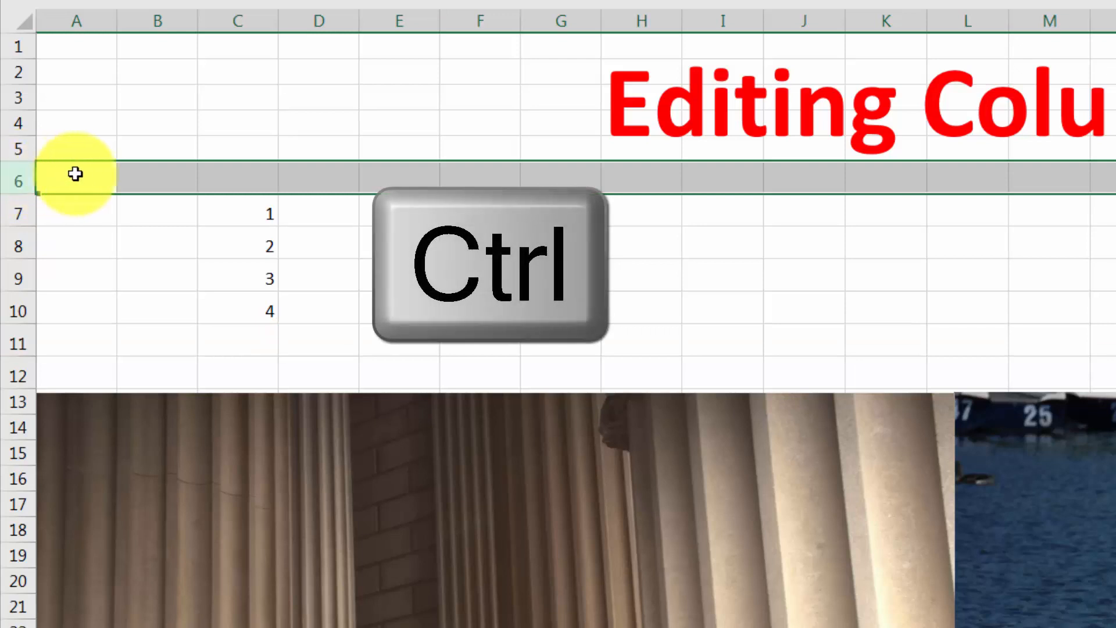
{"action": "left_click", "coordinate": [18, 348], "text": "ctrl"}
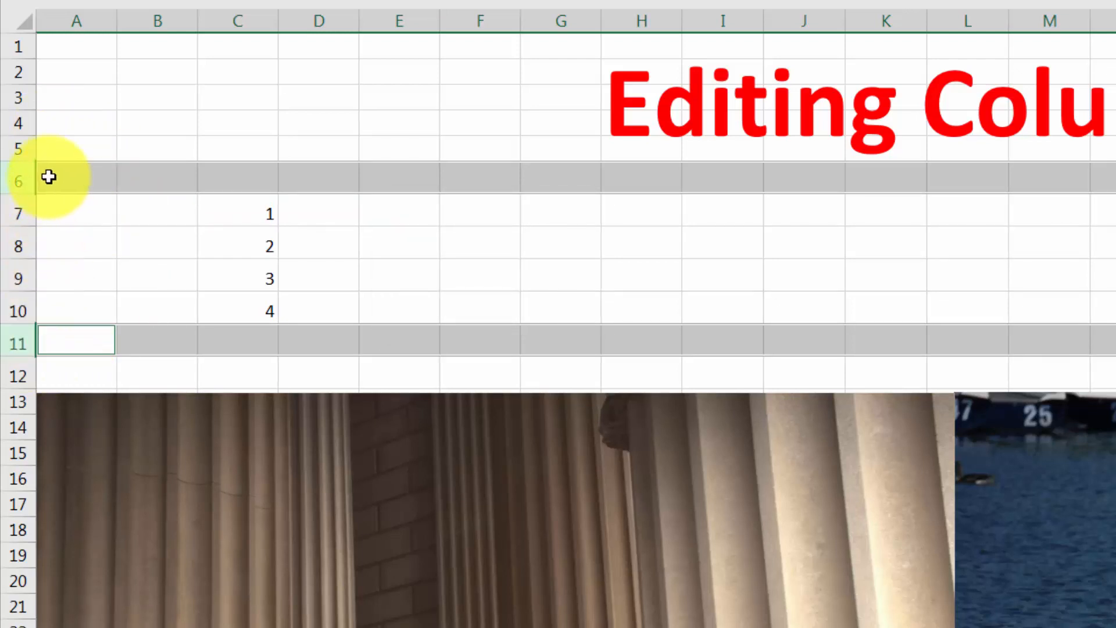
{"action": "right_click", "coordinate": [11, 178]}
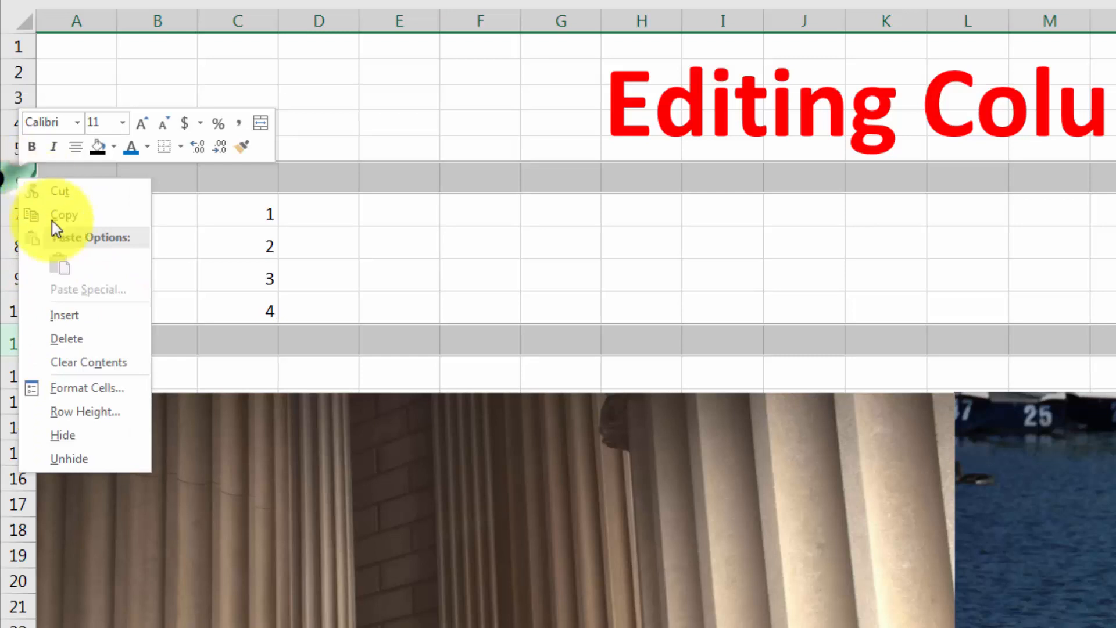
{"action": "left_click", "coordinate": [74, 343]}
{"action": "left_click", "coordinate": [154, 249]}
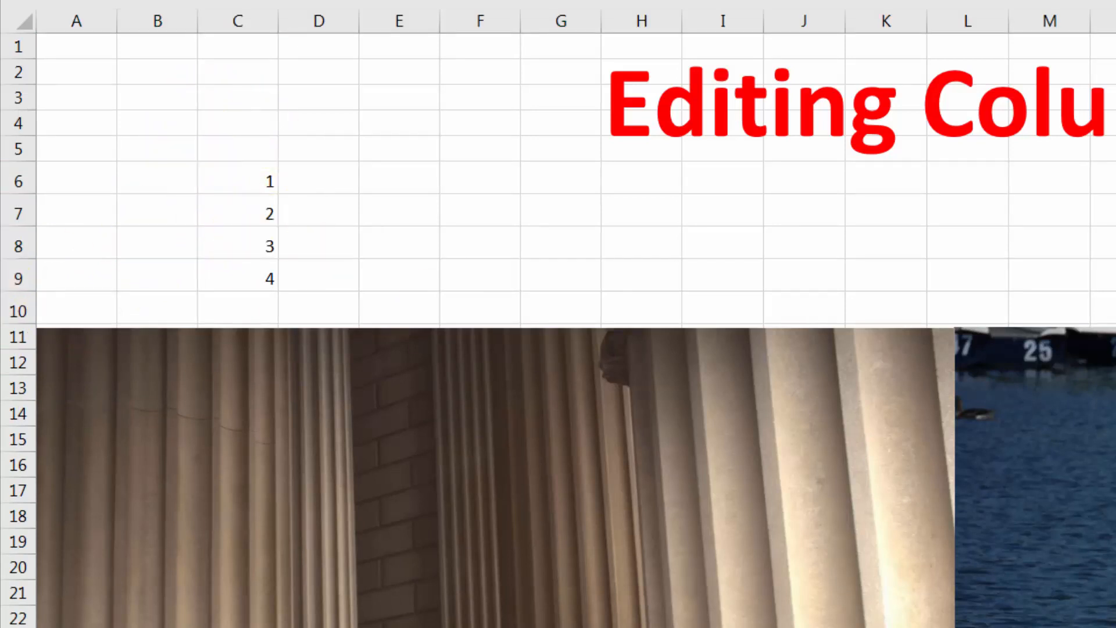
Insert six blank rows at row 10, between the list of values and the pictures
{"action": "left_click", "coordinate": [198, 179]}
{"action": "left_click_drag", "start_coordinate": [247, 167], "coordinate": [267, 277]}
{"action": "left_click", "coordinate": [18, 311]}
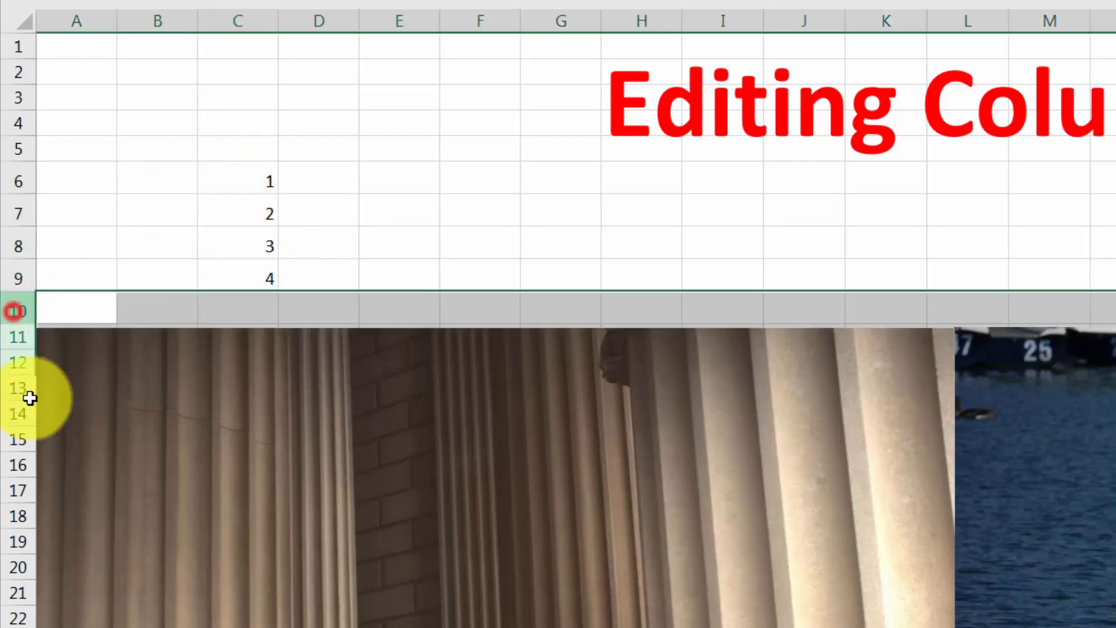
{"action": "right_click", "coordinate": [8, 440]}
{"action": "left_click", "coordinate": [64, 577]}
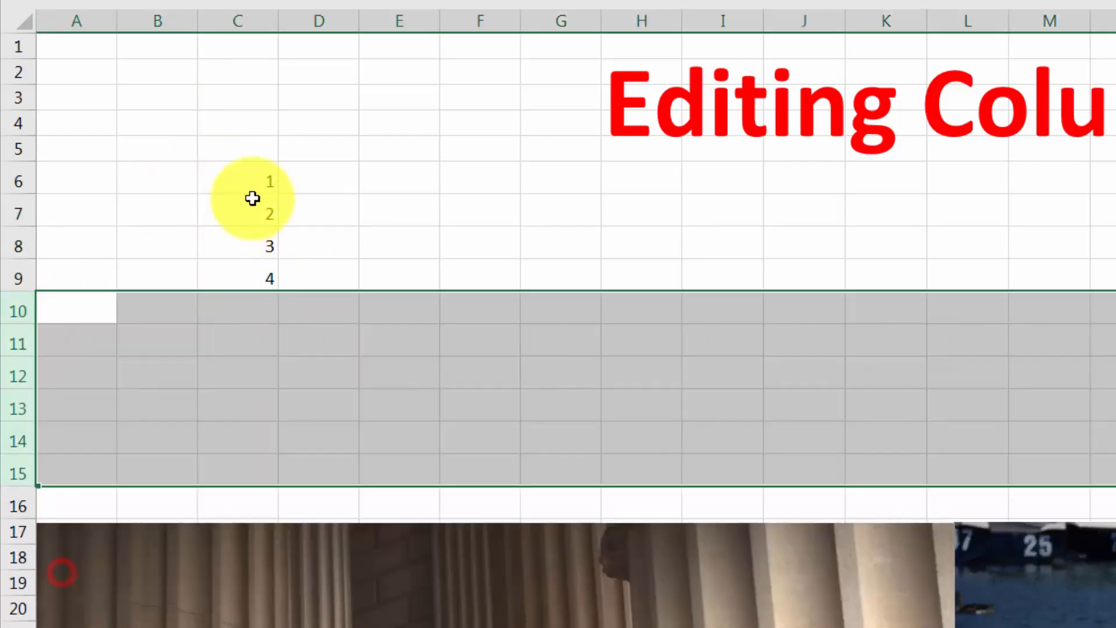
Move the values in C6:C9 to B6:B9, and select cell B5
{"action": "left_click_drag", "start_coordinate": [261, 177], "coordinate": [182, 294]}
{"action": "left_click", "coordinate": [145, 139]}
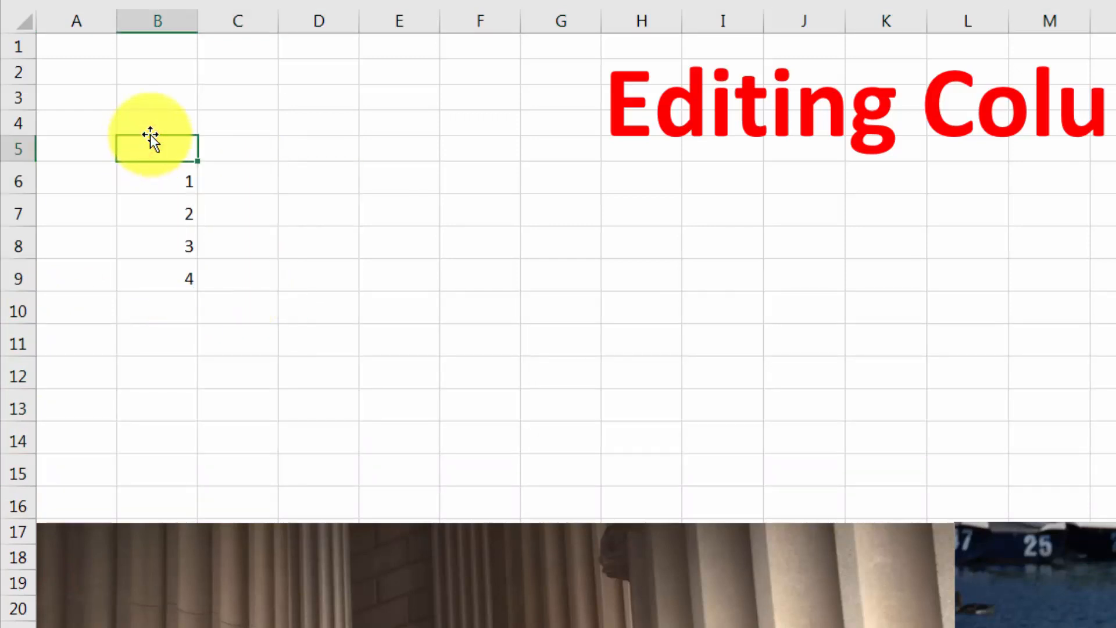
Enter the headings "Section 1 - Numb ers" in B5 and "Section 2 - Letters" in B11
{"action": "type", "text": "Section 1 - Numbers"}
{"action": "key", "text": "Return"}
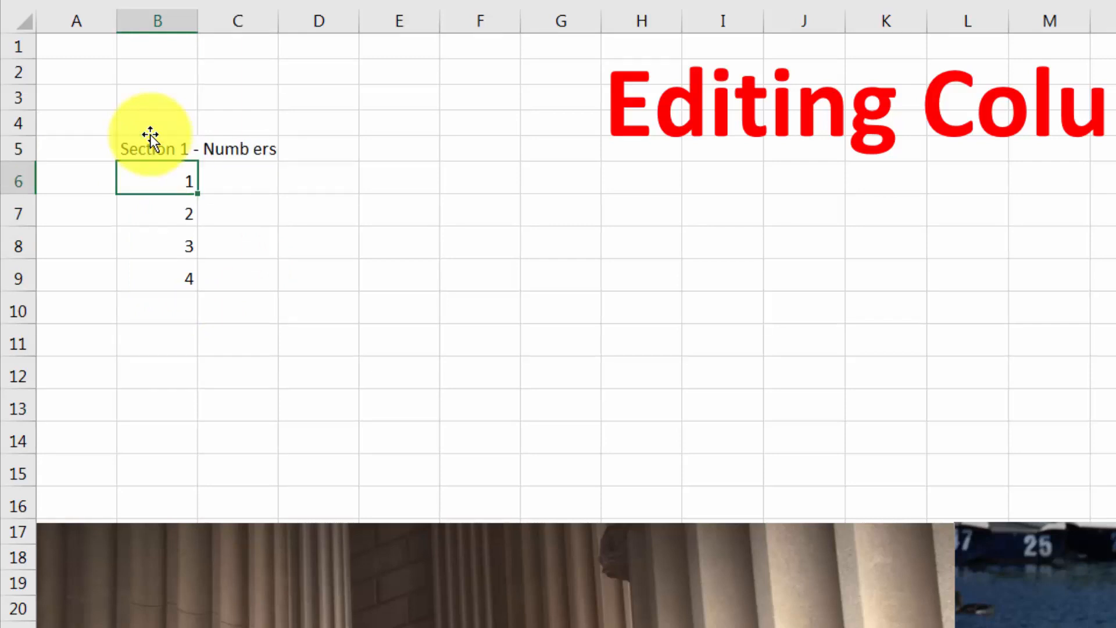
{"action": "left_click", "coordinate": [194, 350]}
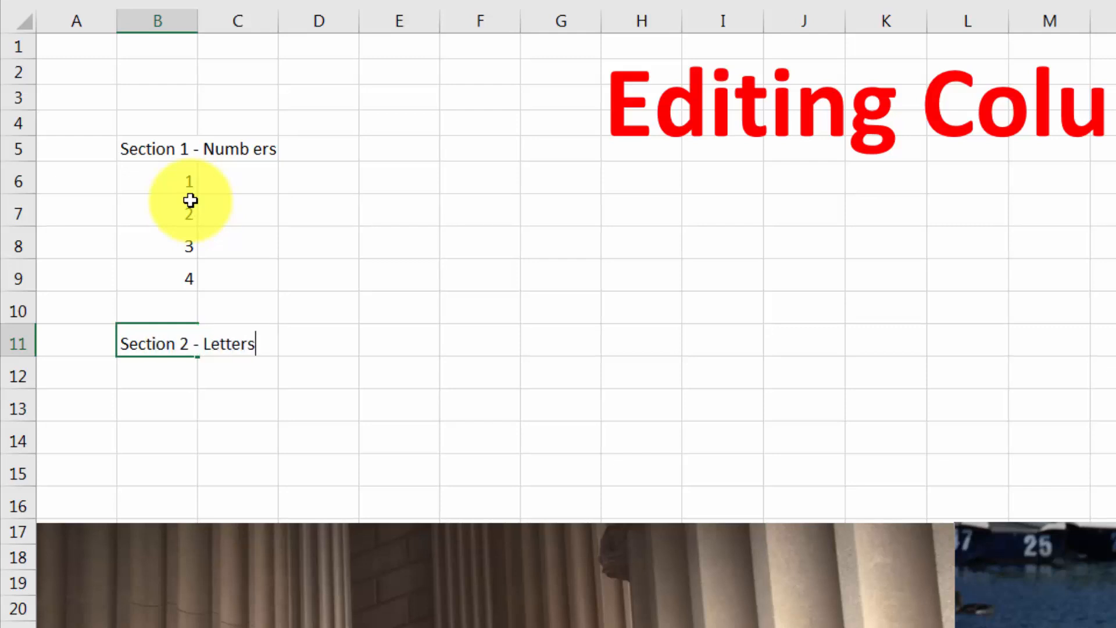
{"action": "key", "text": "Return"}
Enter the letters A, B, C and D in cells B12 to B15 under the second section heading
{"action": "type", "text": "A"}
{"action": "key", "text": "Return"}
{"action": "type", "text": "B"}
{"action": "key", "text": "Return"}
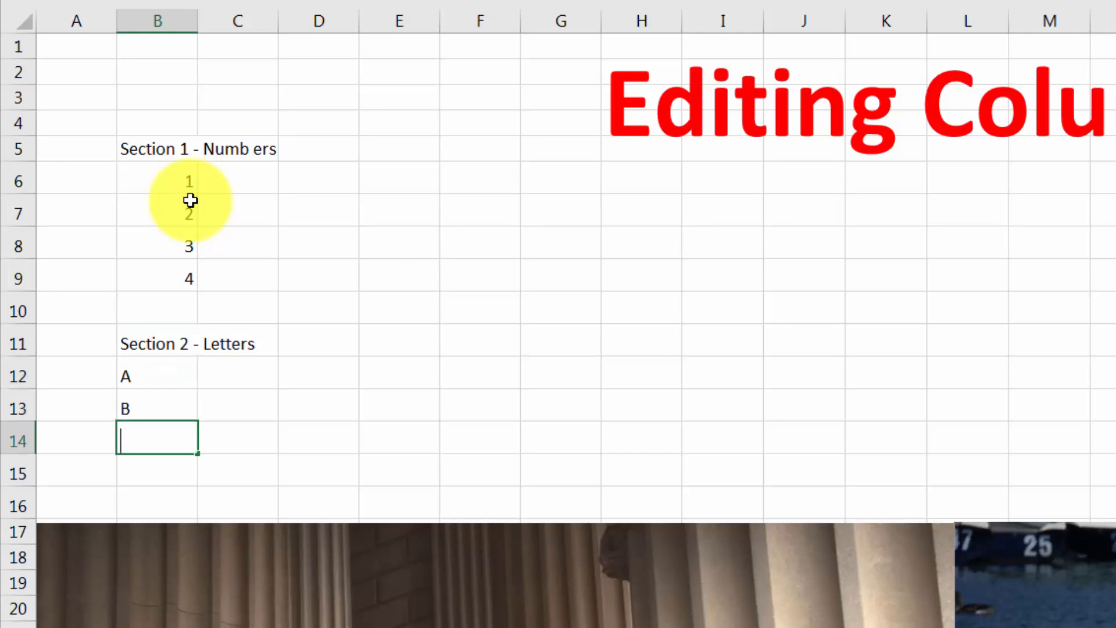
{"action": "type", "text": "C"}
{"action": "key", "text": "Return"}
{"action": "type", "text": "D"}
{"action": "key", "text": "Return"}
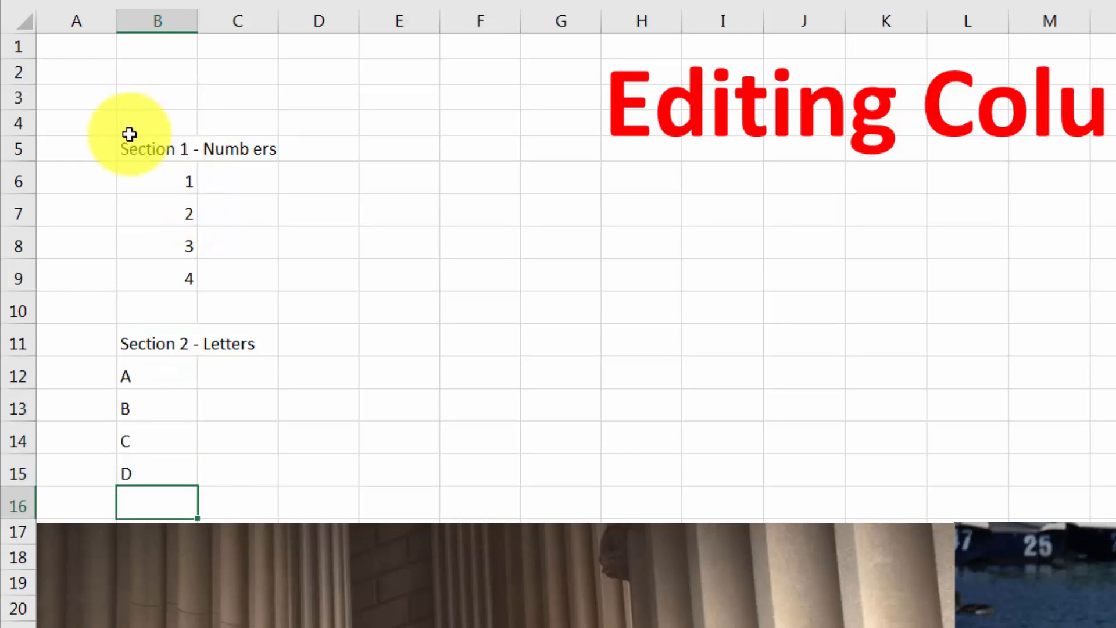
{"action": "left_click", "coordinate": [145, 201]}
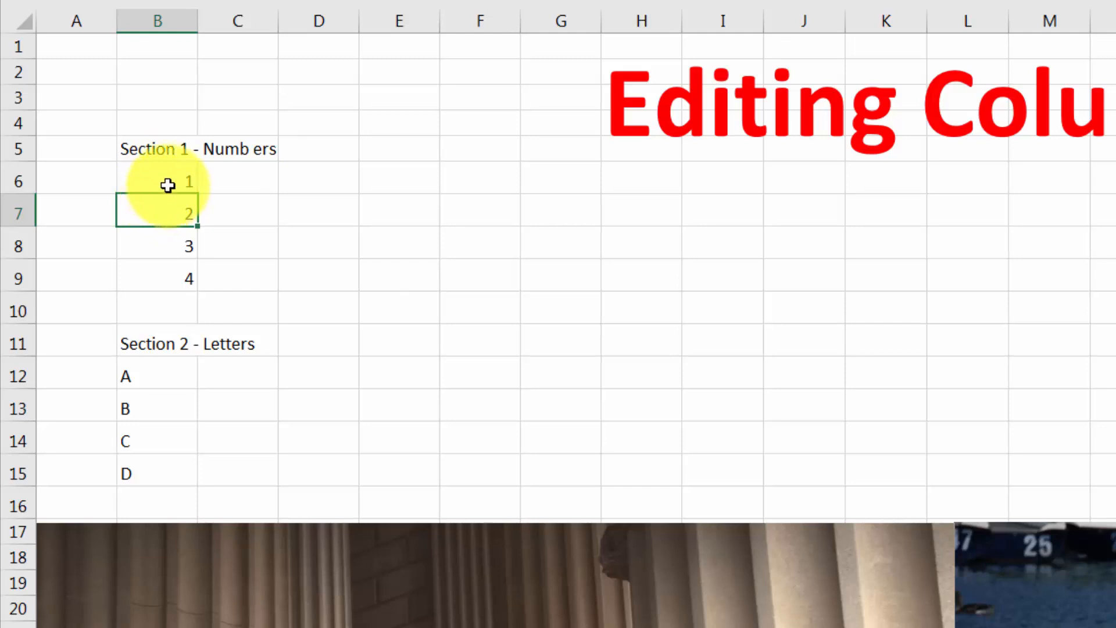
{"action": "scroll", "coordinate": [192, 475], "scroll_direction": "down", "scroll_amount": 9}
{"action": "scroll", "coordinate": [184, 454], "scroll_direction": "up", "scroll_amount": 2}
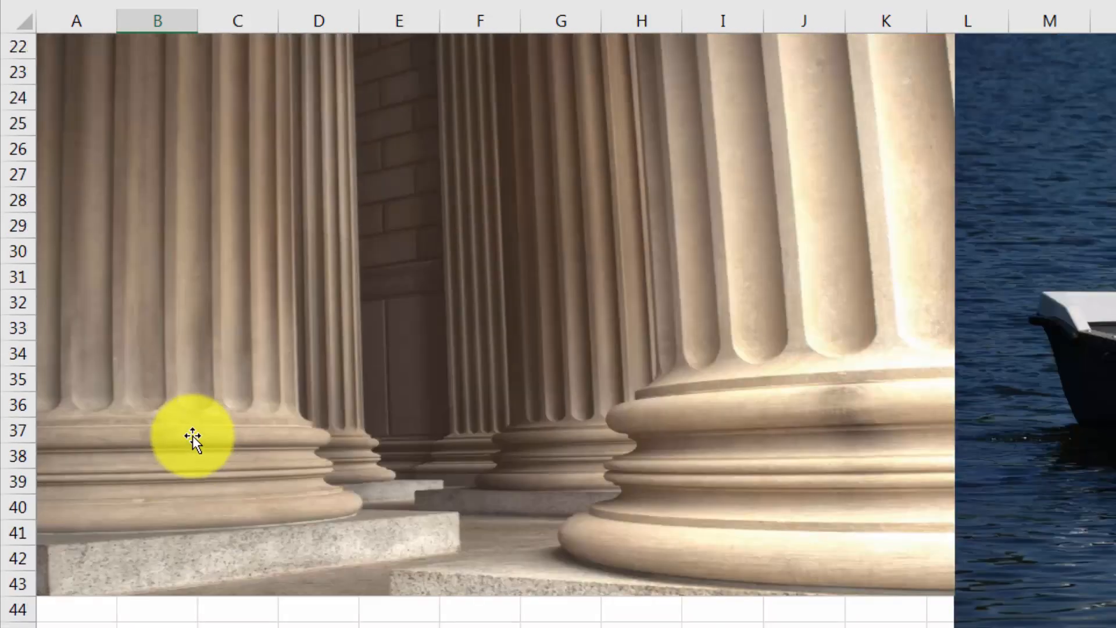
{"action": "scroll", "coordinate": [192, 436], "scroll_direction": "up", "scroll_amount": 7}
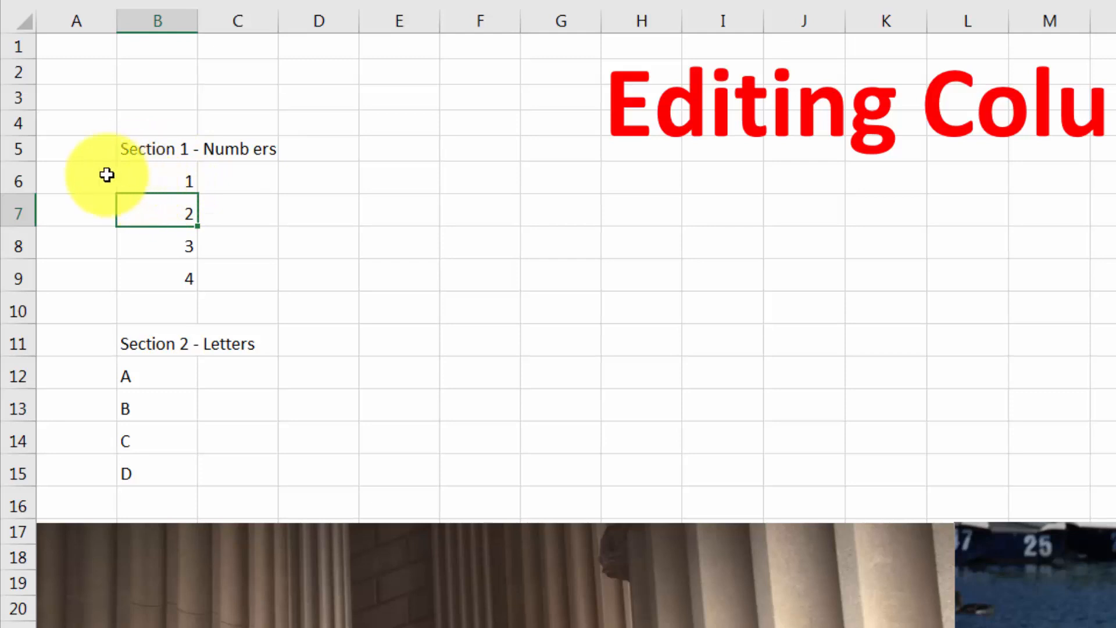
{"action": "left_click", "coordinate": [157, 151]}
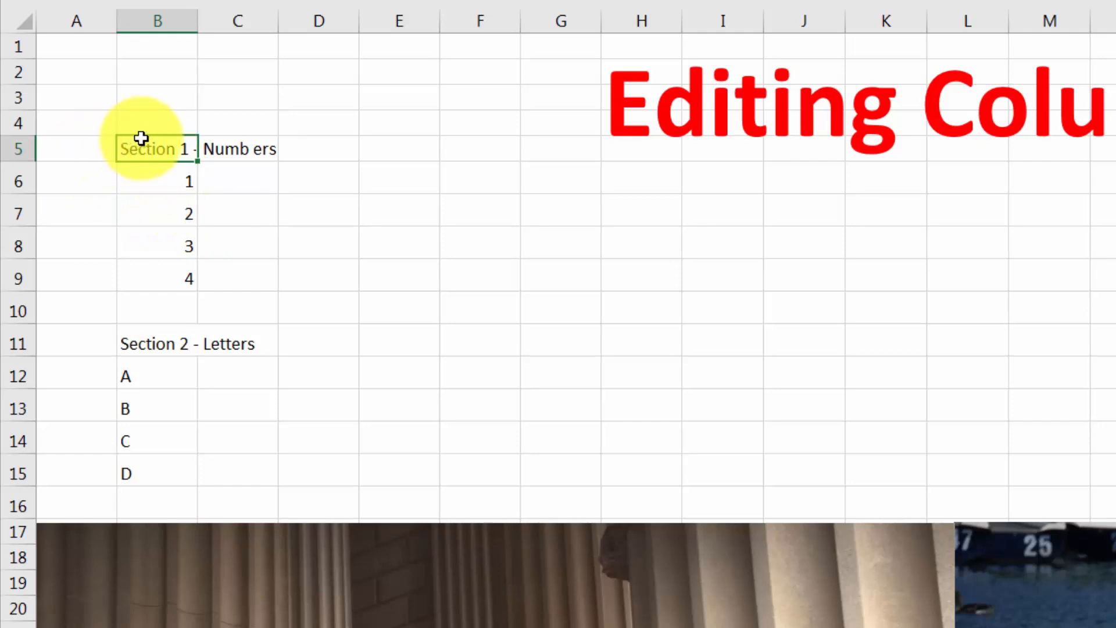
{"action": "left_click", "coordinate": [147, 180]}
{"action": "left_click_drag", "start_coordinate": [147, 181], "coordinate": [167, 274]}
{"action": "left_click", "coordinate": [130, 171]}
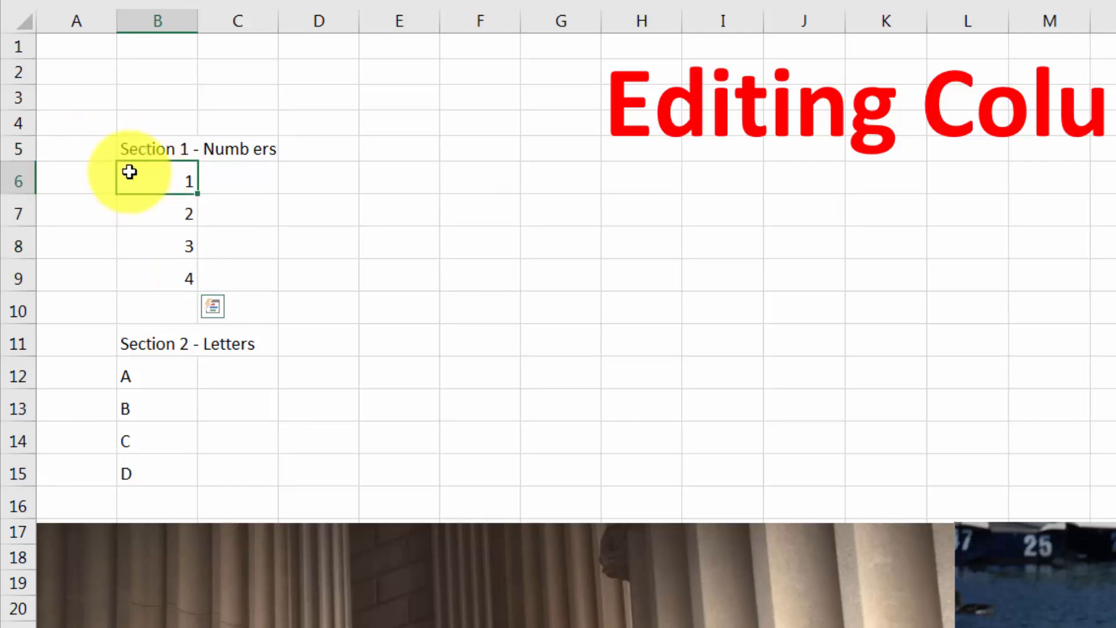
Group rows 6 to 9, which hold the numbers under the Section 1 heading
{"action": "left_click", "coordinate": [28, 178]}
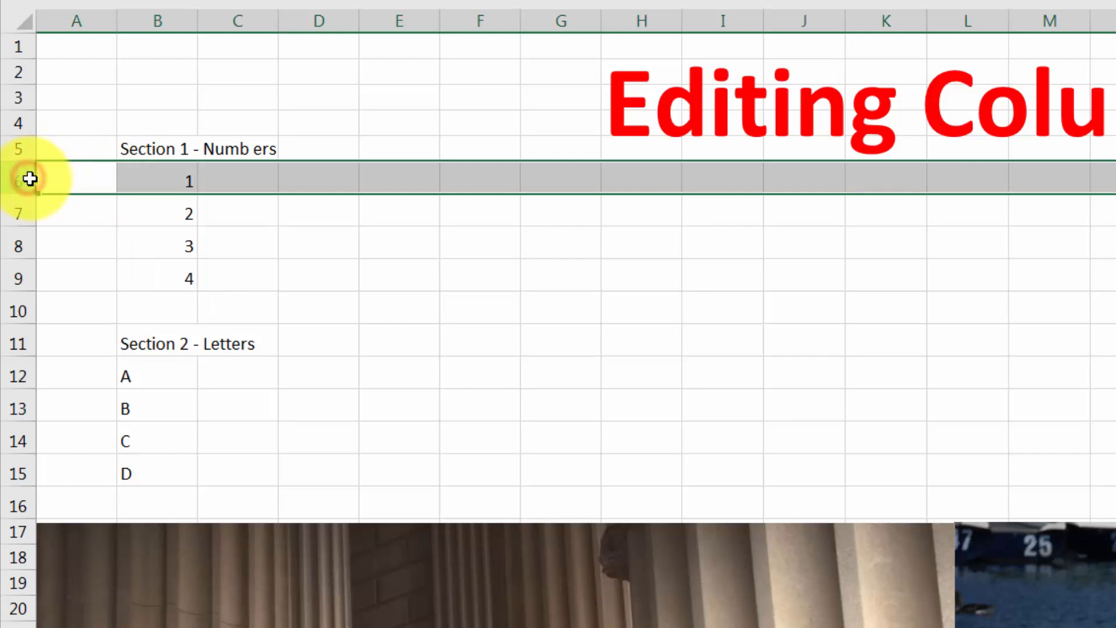
{"action": "left_click_drag", "start_coordinate": [32, 179], "coordinate": [20, 227]}
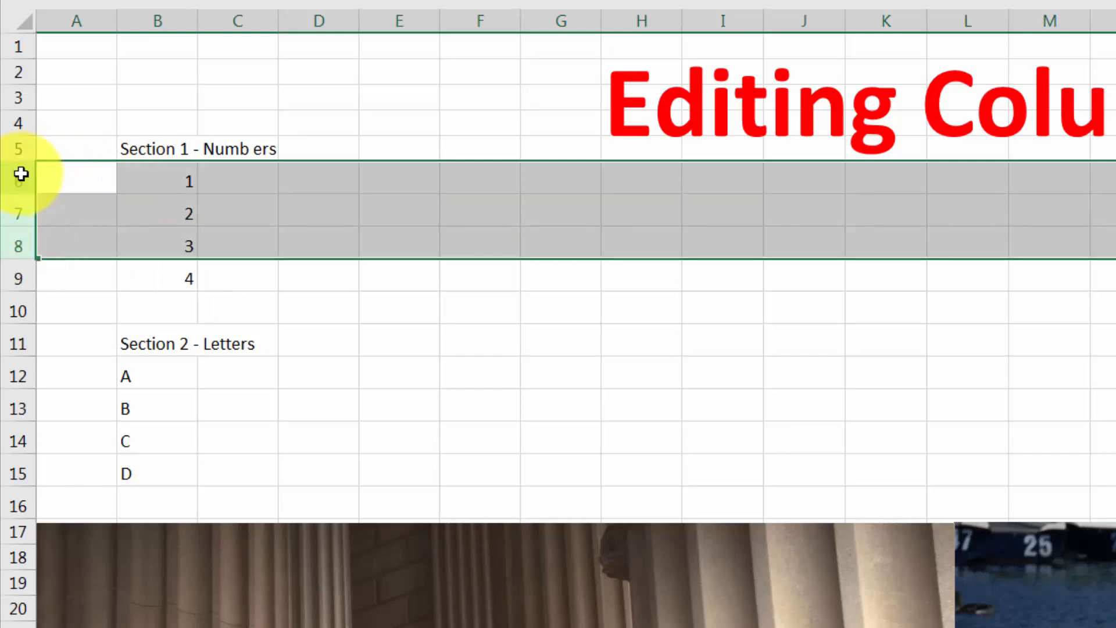
{"action": "left_click_drag", "start_coordinate": [19, 174], "coordinate": [33, 274]}
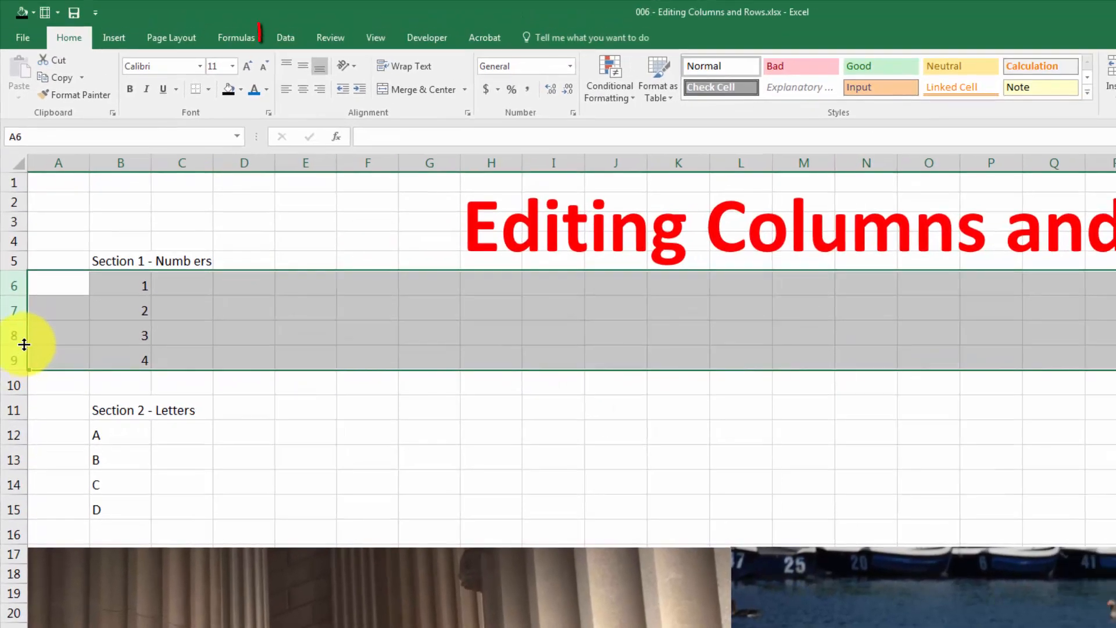
{"action": "left_click", "coordinate": [286, 38]}
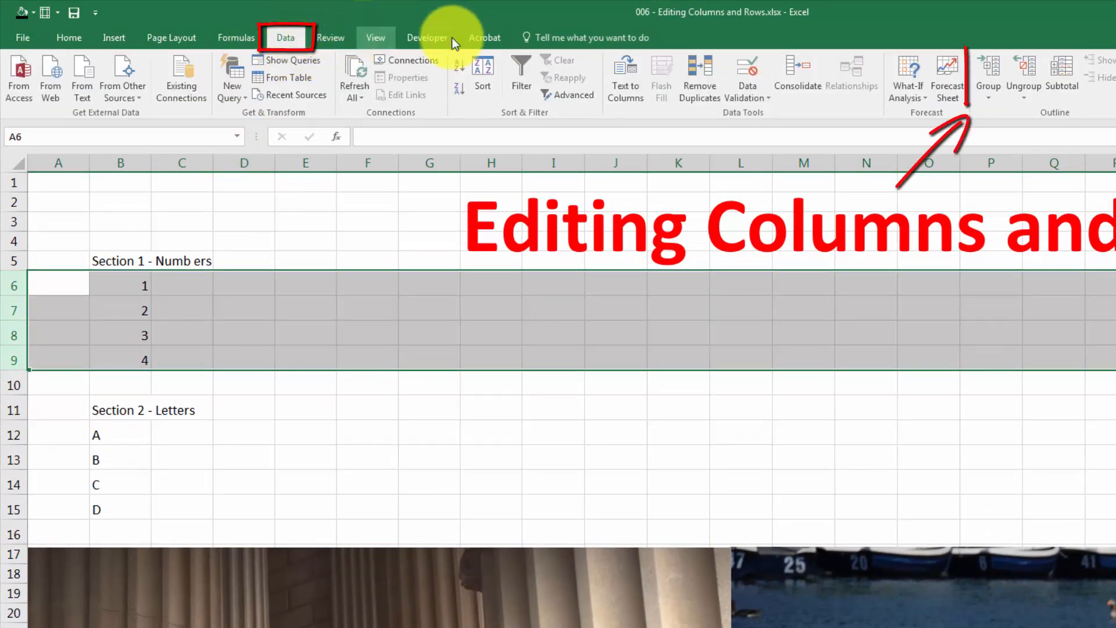
{"action": "left_click", "coordinate": [990, 93]}
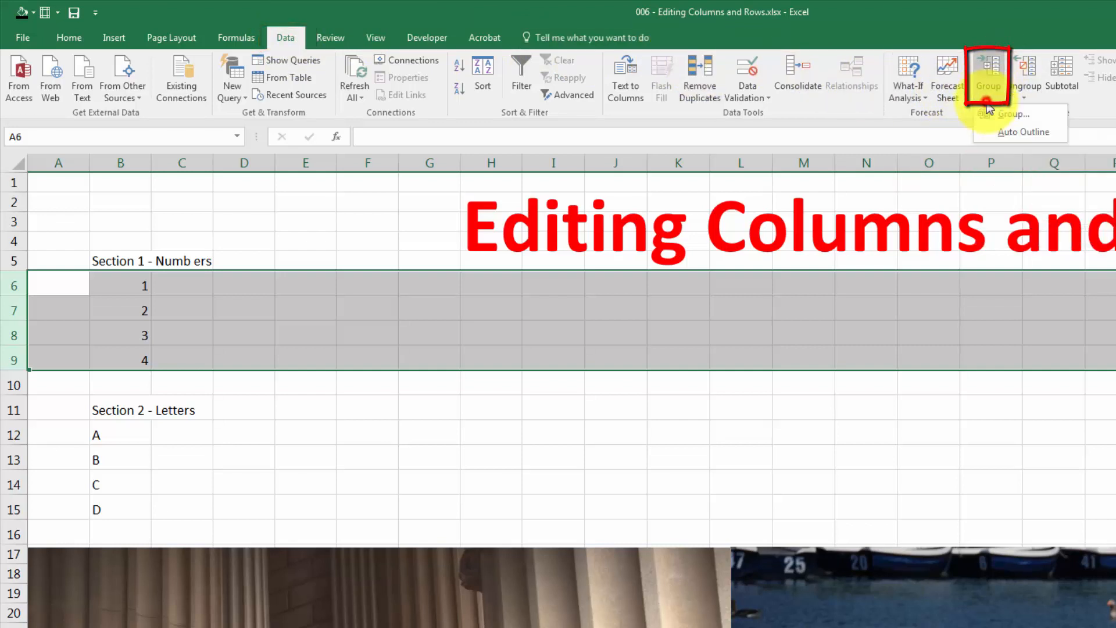
{"action": "left_click", "coordinate": [1014, 116]}
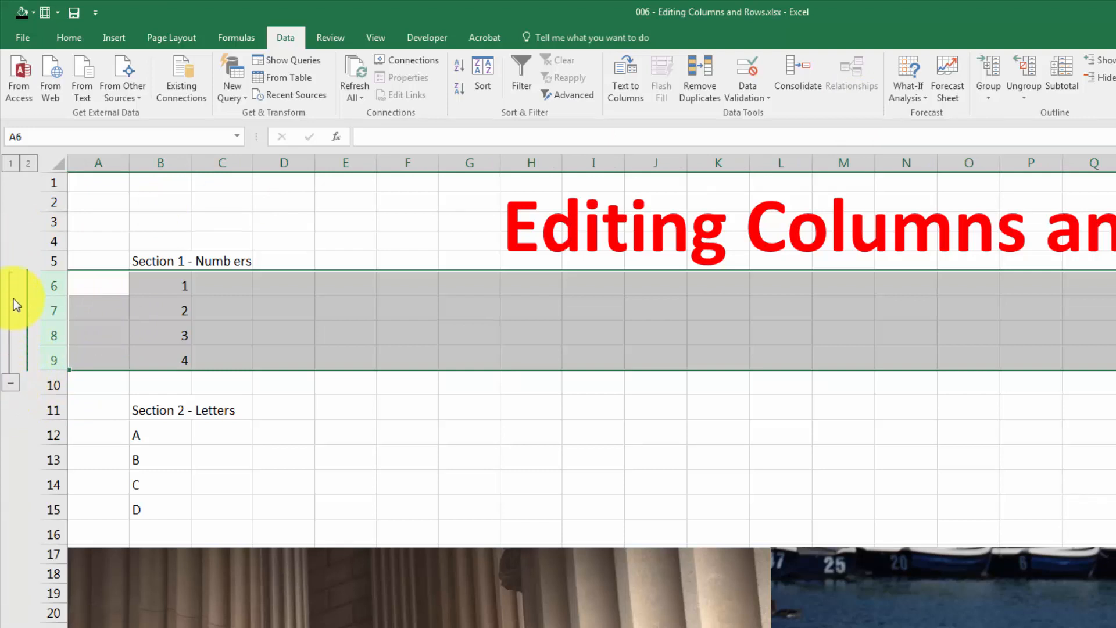
Collapse the group of rows 6 to 9 under Section 1 and expand it again
{"action": "left_click", "coordinate": [119, 289]}
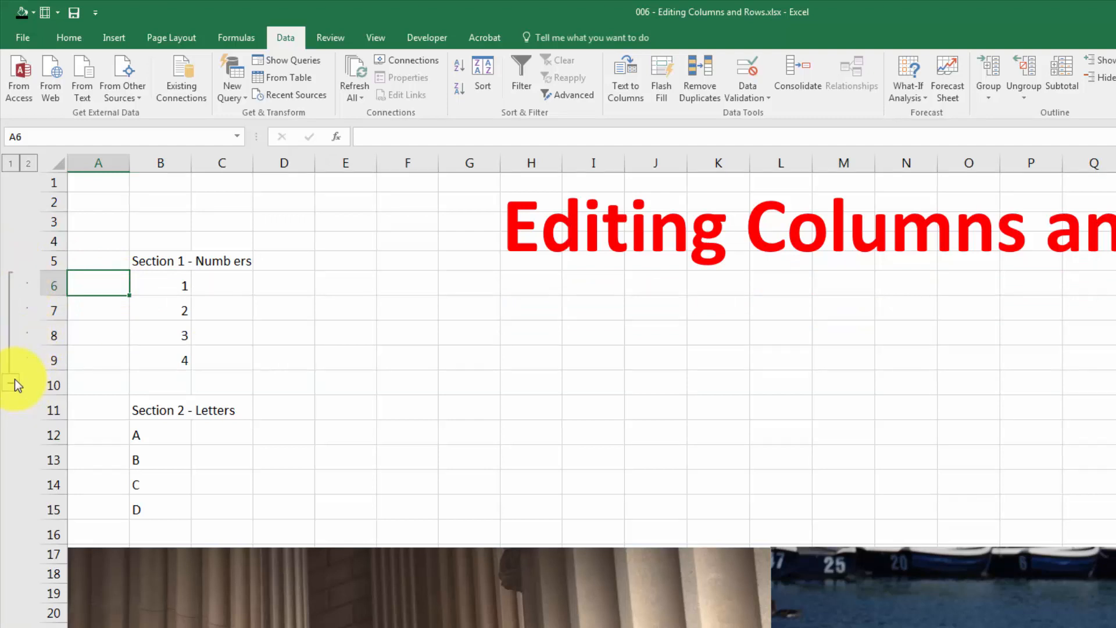
{"action": "left_click", "coordinate": [110, 372]}
{"action": "left_click", "coordinate": [12, 382]}
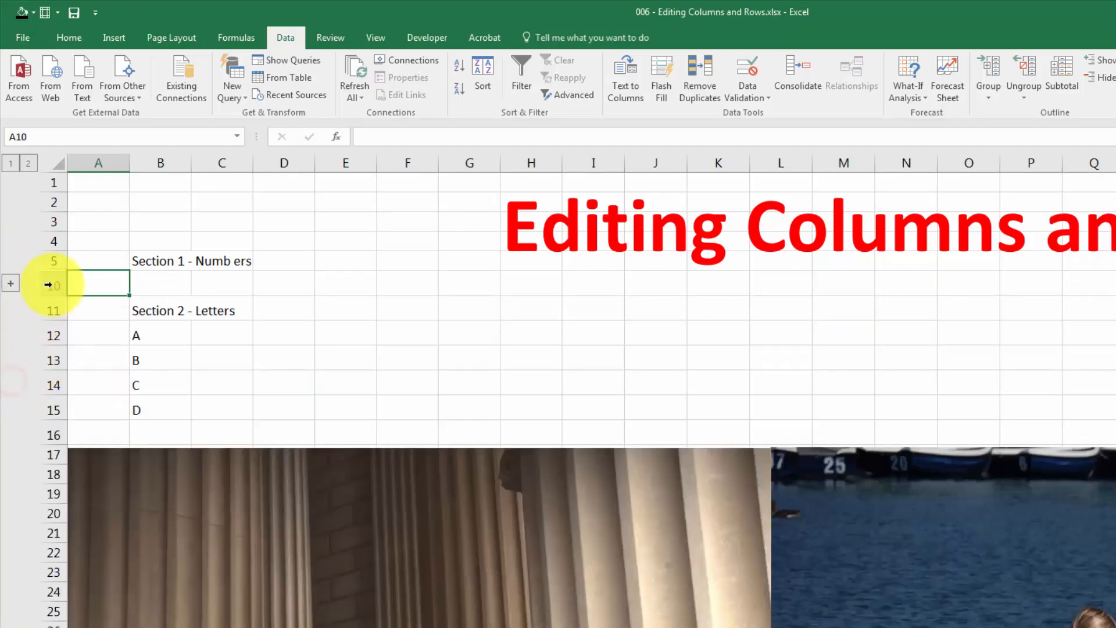
{"action": "left_click", "coordinate": [207, 267]}
{"action": "left_click", "coordinate": [11, 285]}
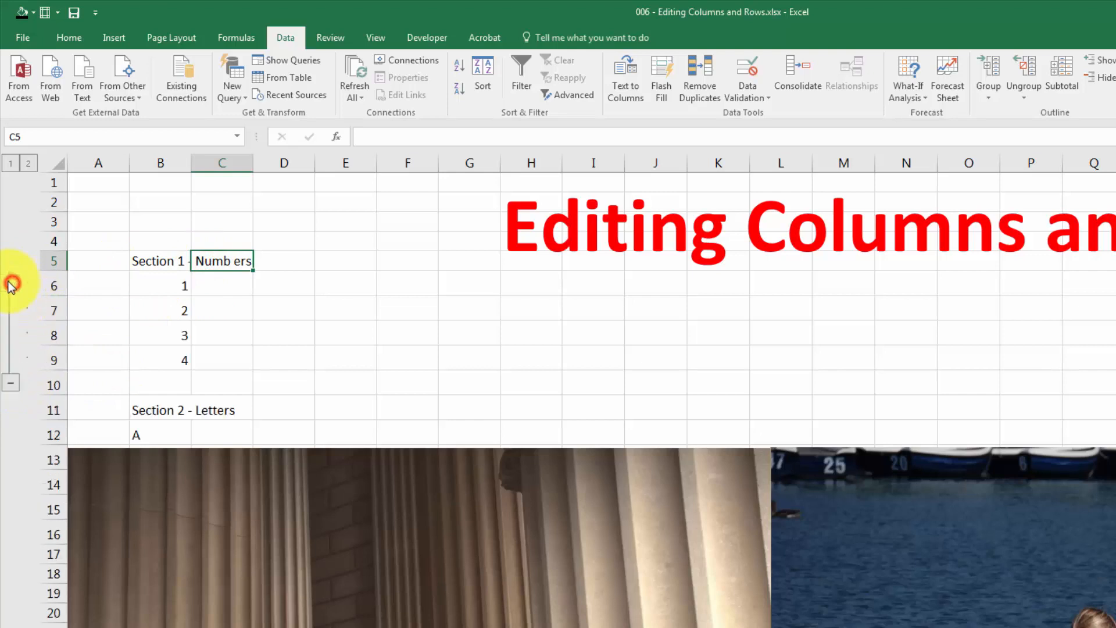
{"action": "left_click", "coordinate": [265, 414]}
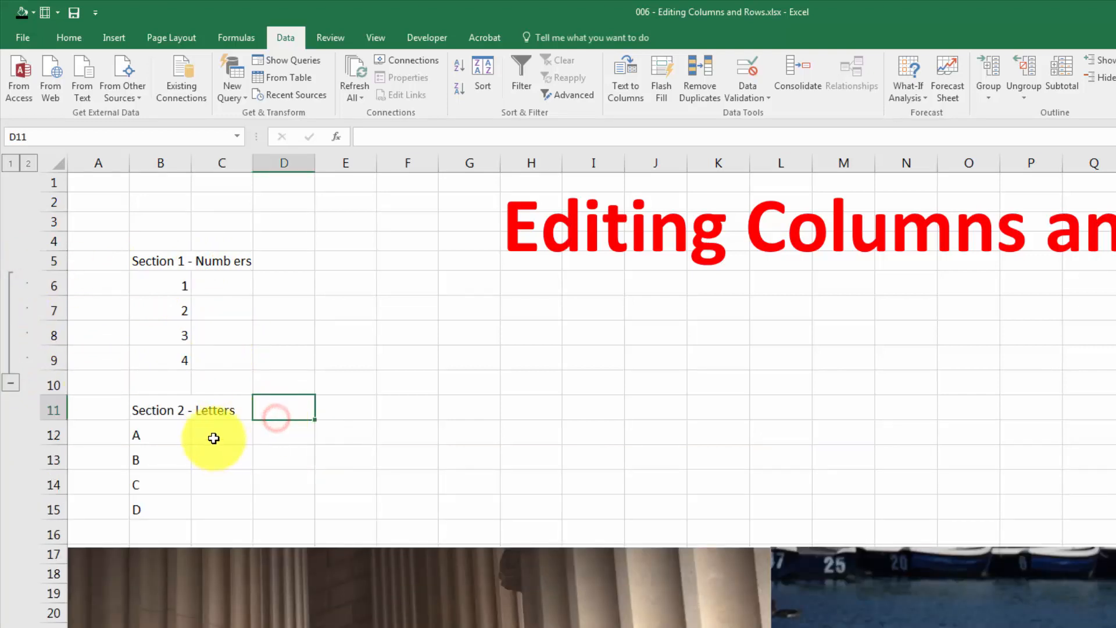
Group rows 12 to 15, which hold the letters under the Section 2 heading
{"action": "left_click", "coordinate": [56, 436]}
{"action": "left_click_drag", "start_coordinate": [55, 436], "coordinate": [89, 500]}
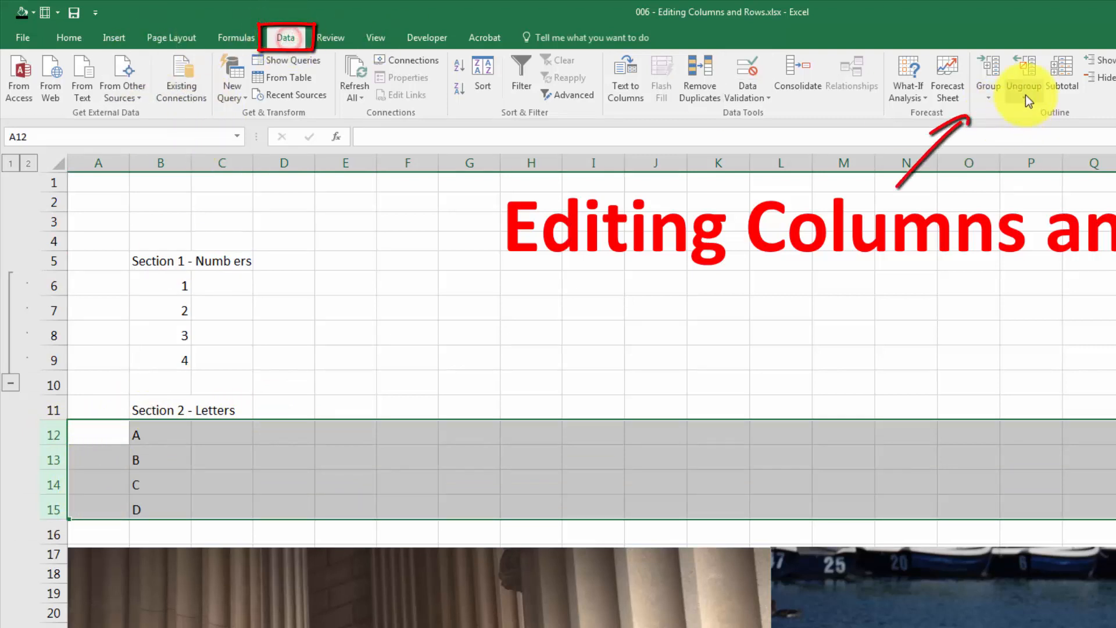
{"action": "left_click", "coordinate": [991, 70]}
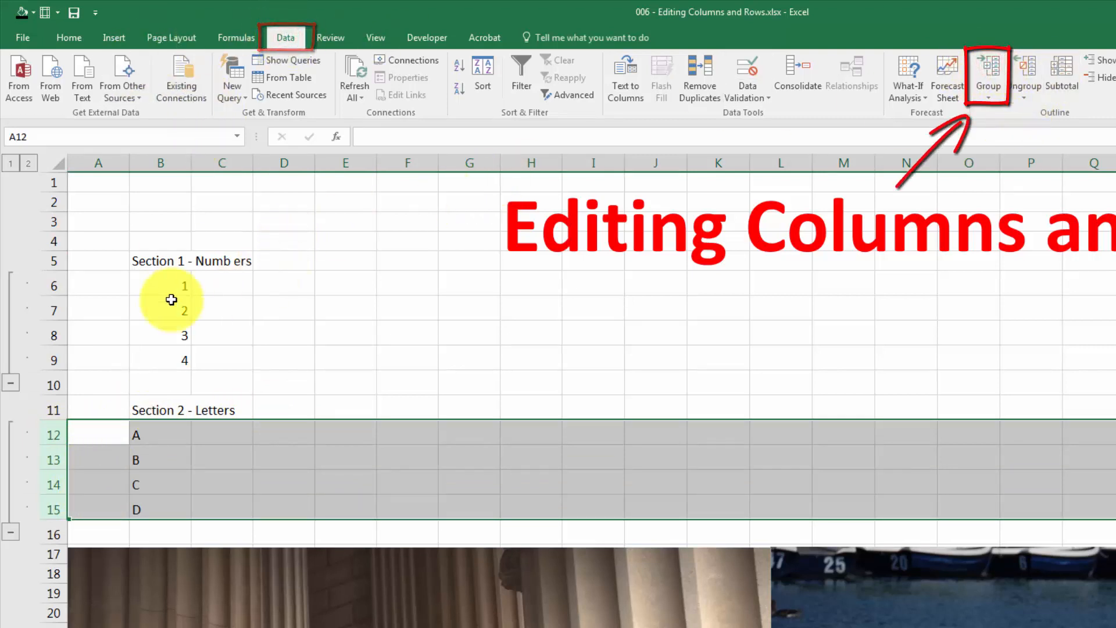
Collapse both row groups so only the section headings show, and expand the Section 2 and Section 1 groups again
{"action": "left_click", "coordinate": [11, 385]}
{"action": "left_click", "coordinate": [11, 430]}
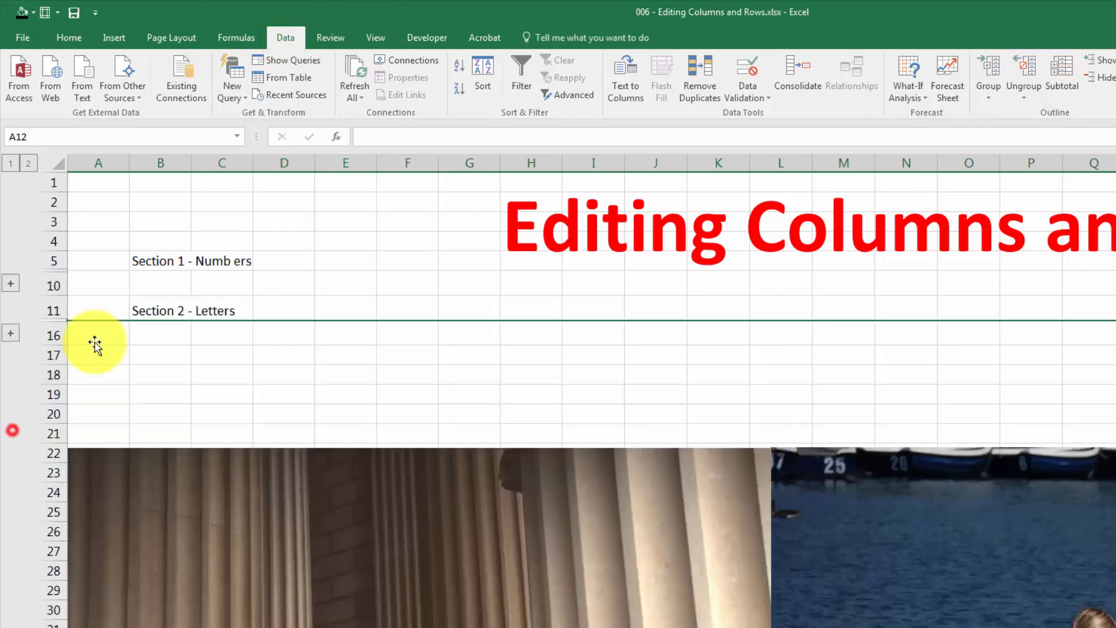
{"action": "left_click", "coordinate": [149, 259]}
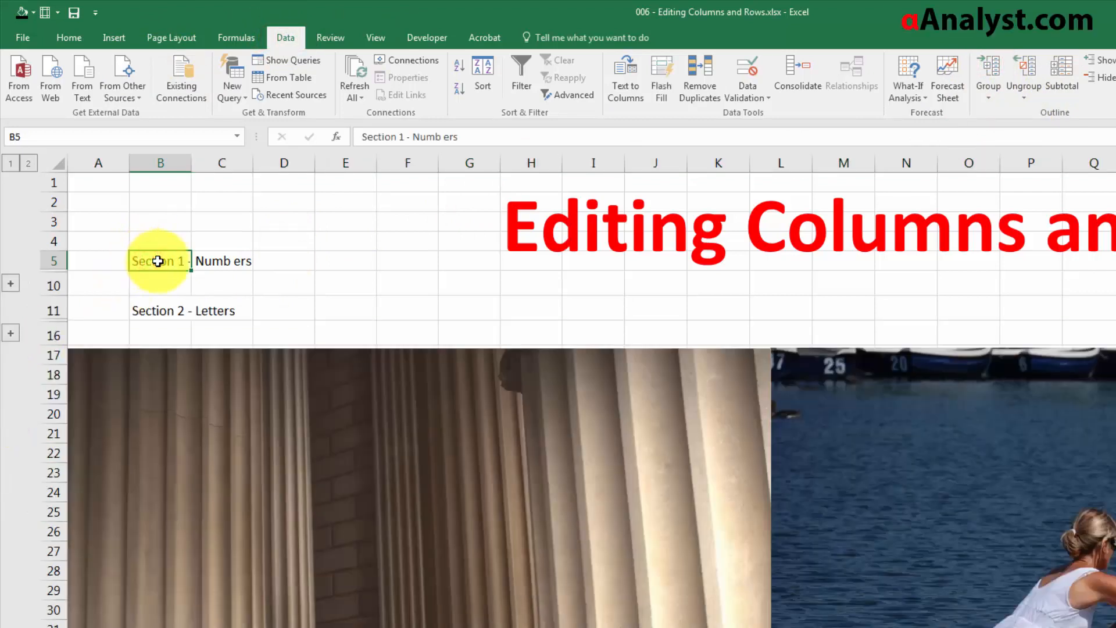
{"action": "scroll", "coordinate": [207, 233], "scroll_direction": "down", "scroll_amount": 2}
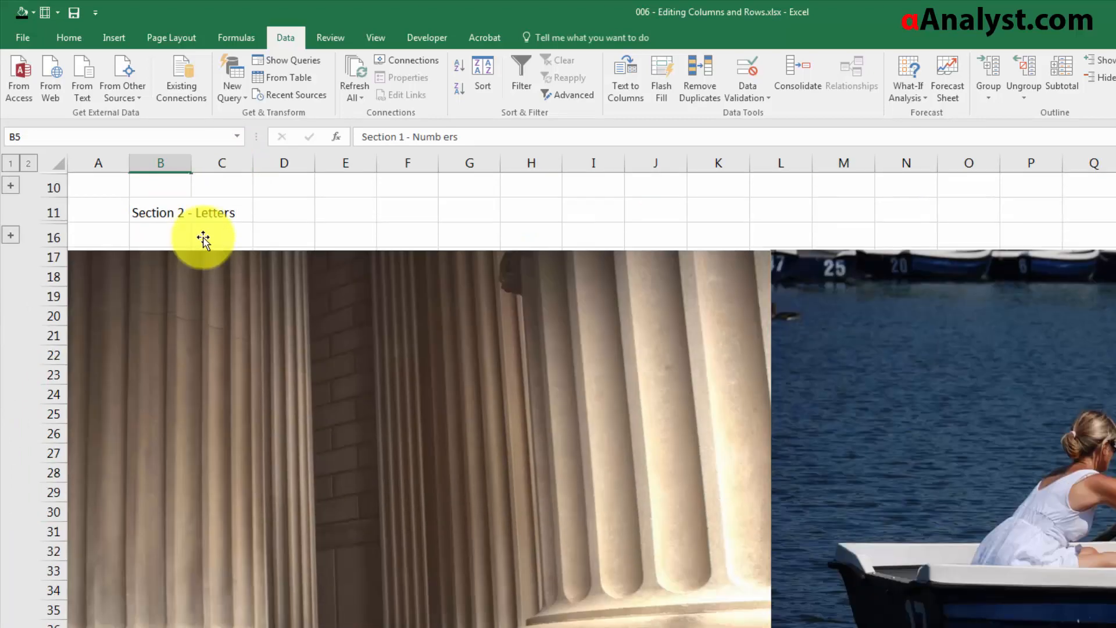
{"action": "scroll", "coordinate": [204, 224], "scroll_direction": "up", "scroll_amount": 2}
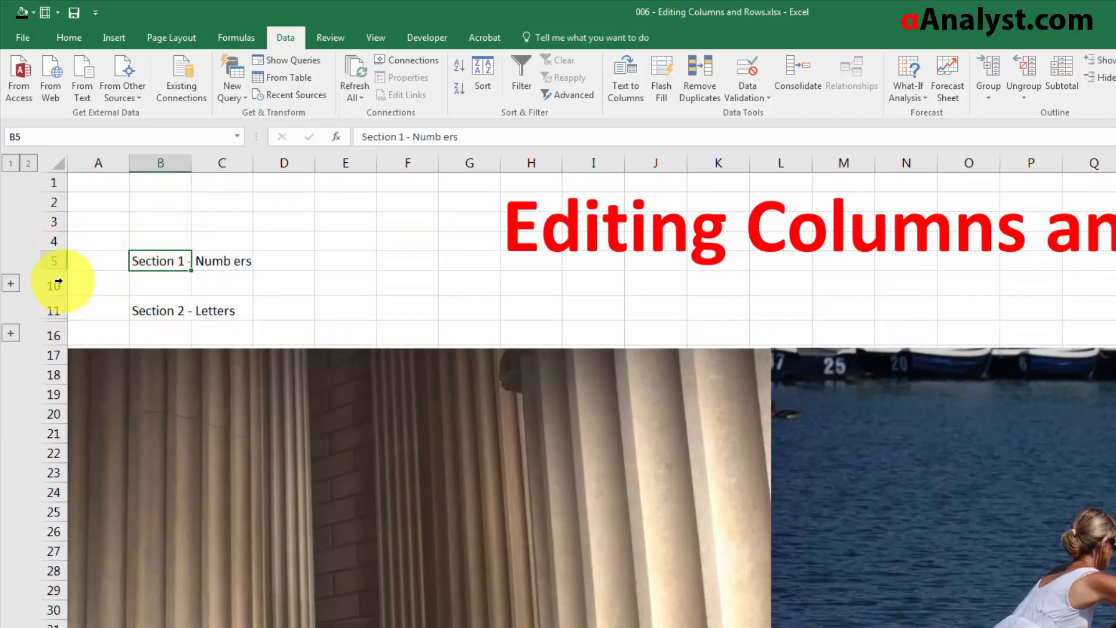
{"action": "left_click", "coordinate": [11, 334]}
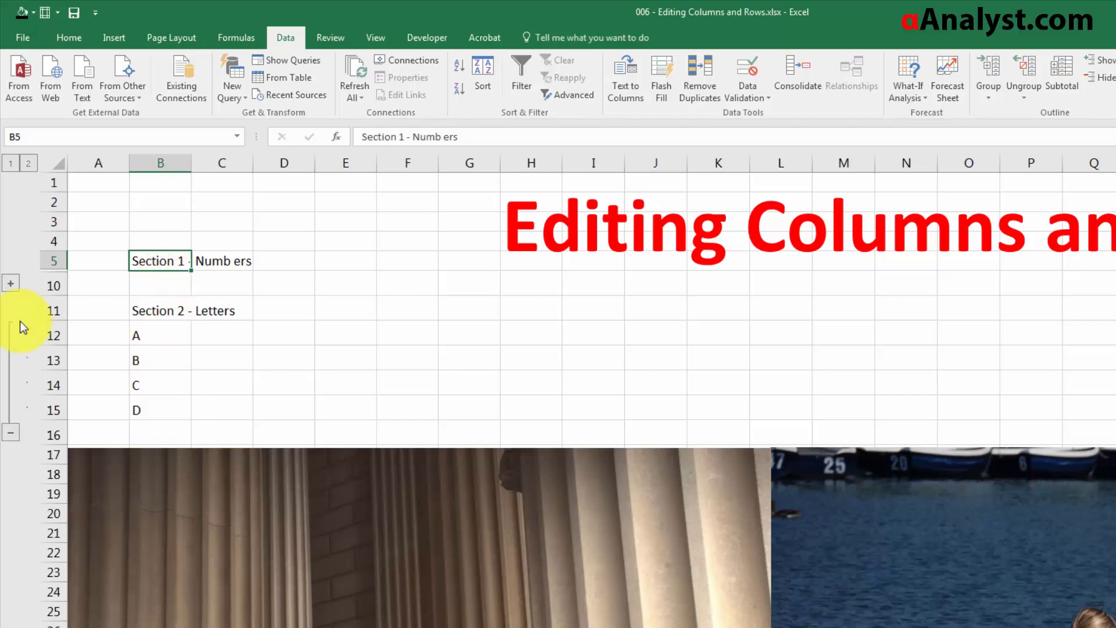
{"action": "left_click", "coordinate": [10, 285]}
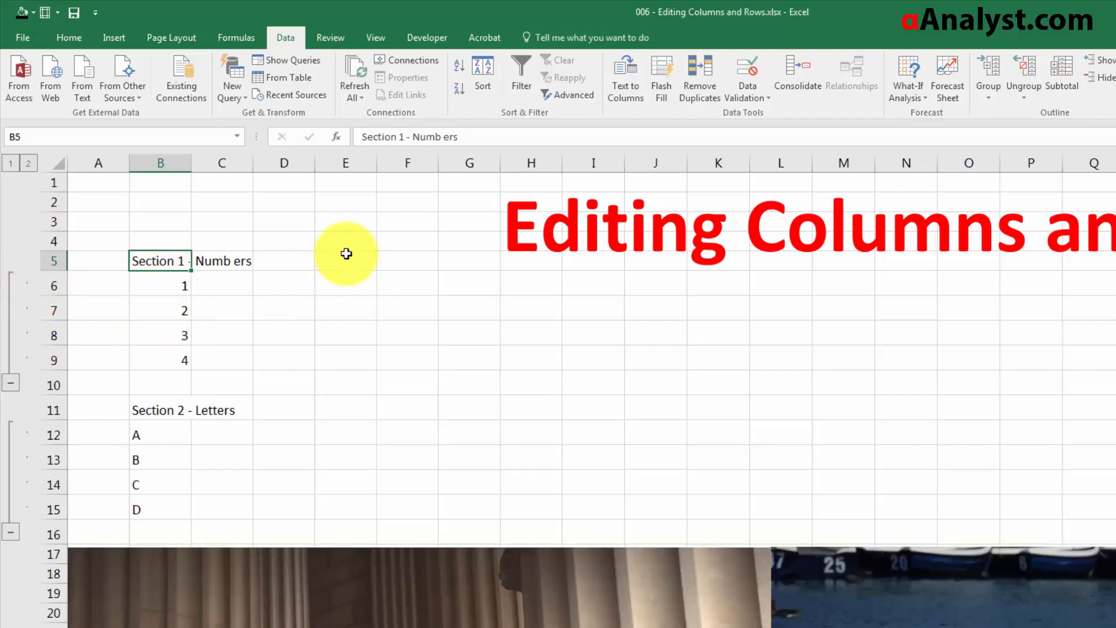
Group columns E to K into one outline group
{"action": "left_click", "coordinate": [346, 254]}
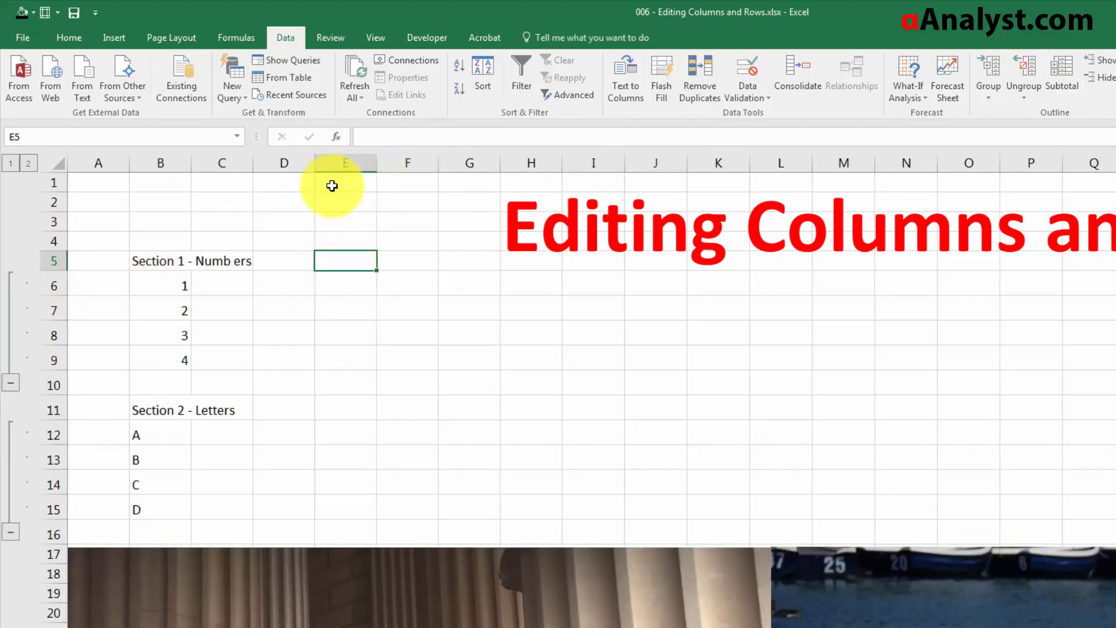
{"action": "left_click_drag", "start_coordinate": [351, 161], "coordinate": [719, 167]}
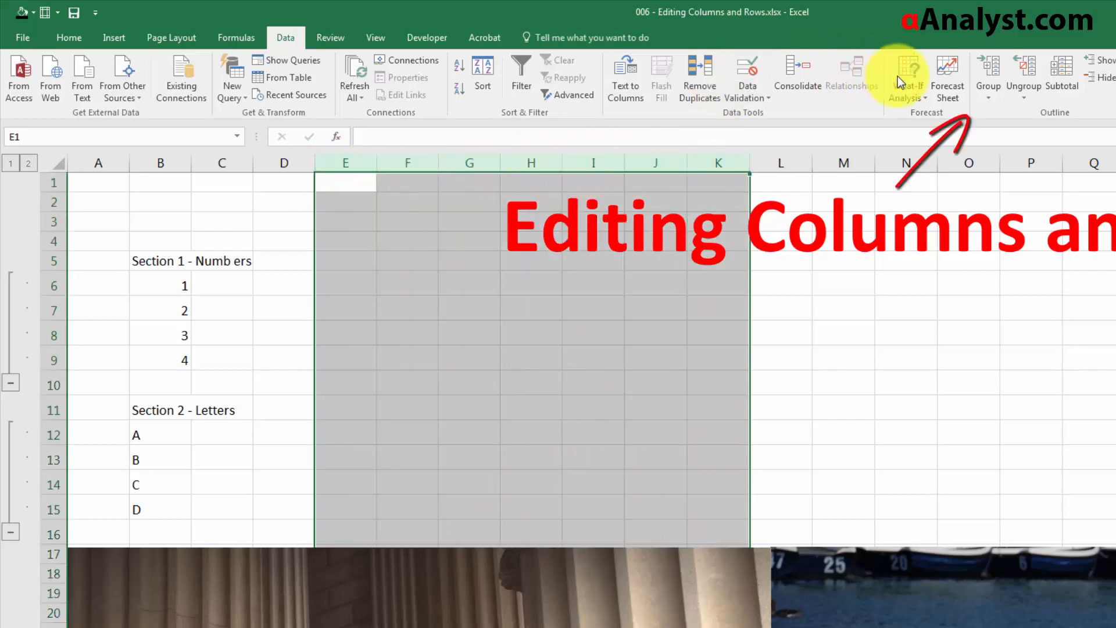
{"action": "left_click", "coordinate": [986, 68]}
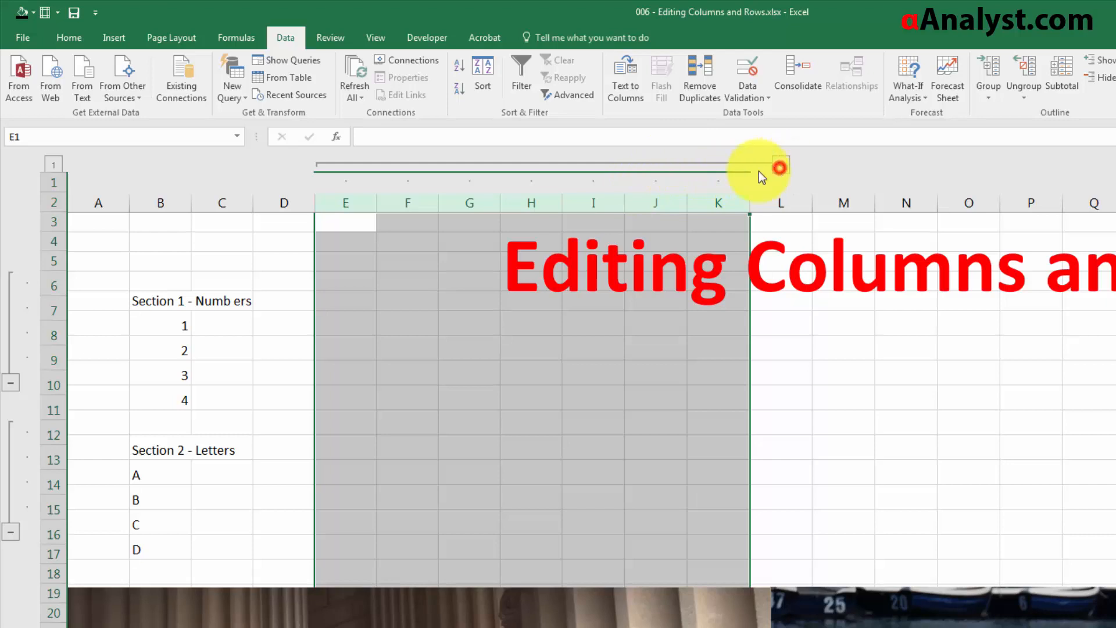
Collapse the group of columns E to K, expand it again, and select cell A1
{"action": "left_click", "coordinate": [779, 168]}
{"action": "left_click", "coordinate": [347, 167]}
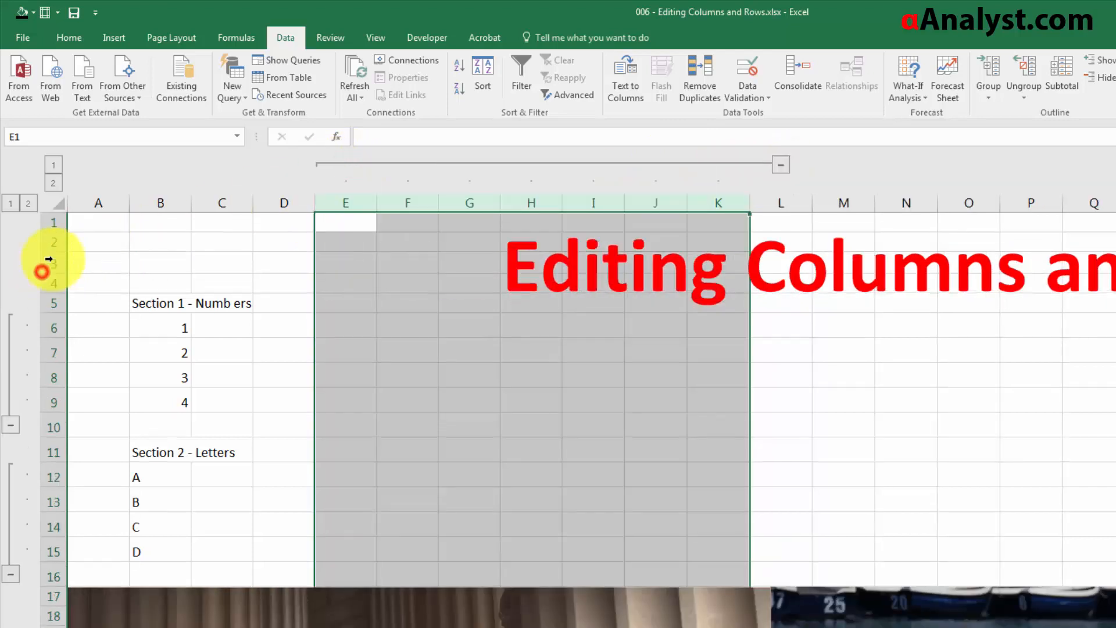
{"action": "left_click", "coordinate": [73, 224]}
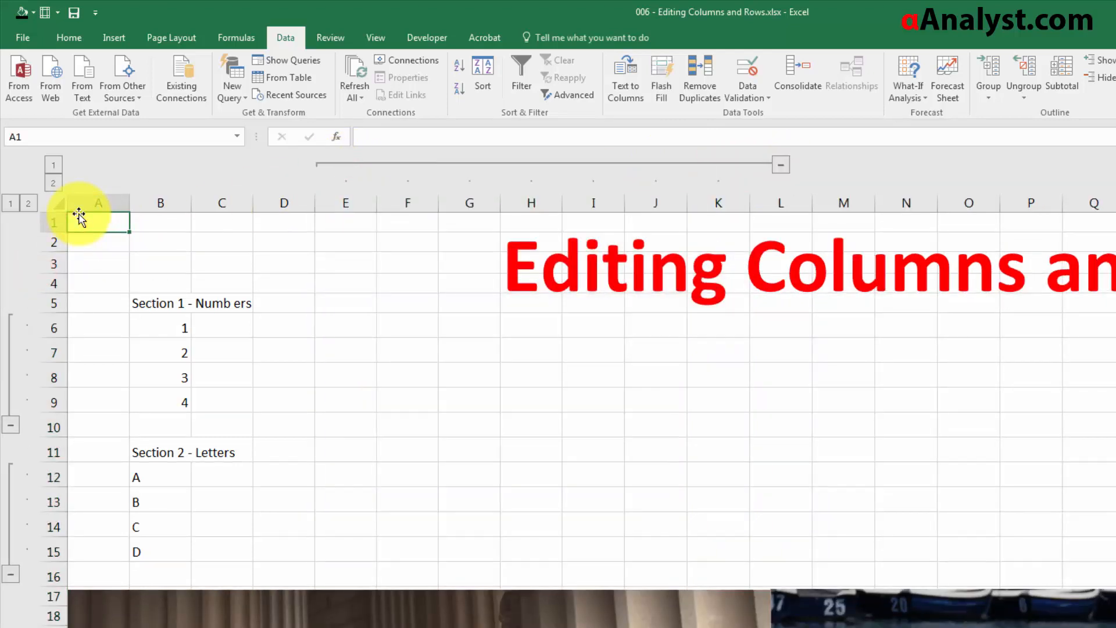